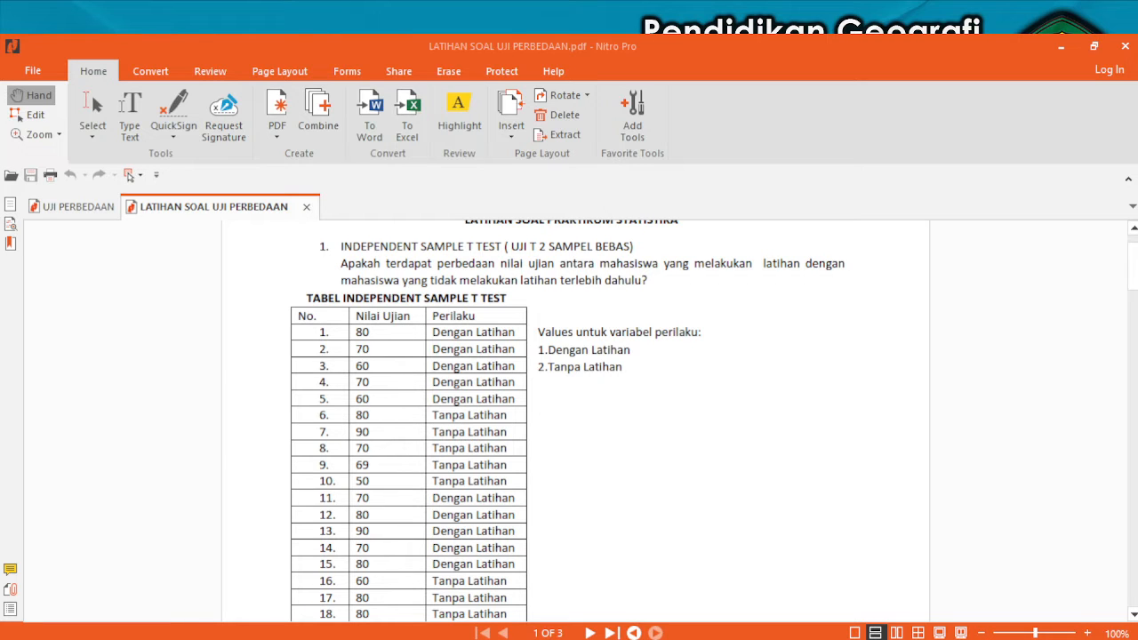
Switch to Excel, copy the 40 Nilai Ujian scores in B3:B42, and switch to SPSS.
key("alt+Tab")
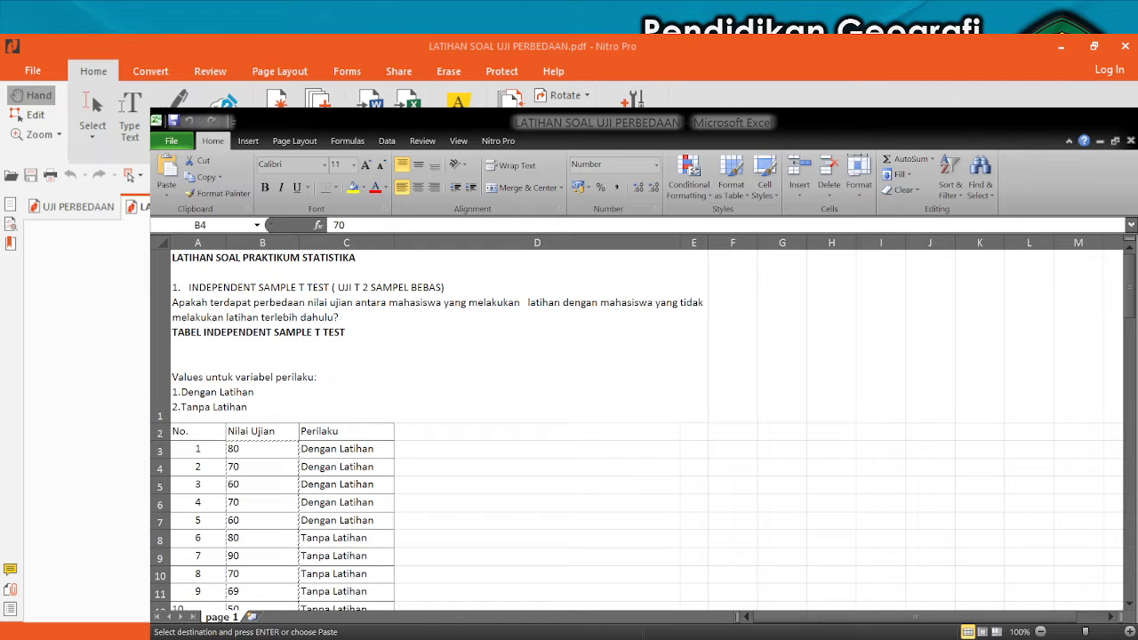
scroll(279, 414, "down", 5)
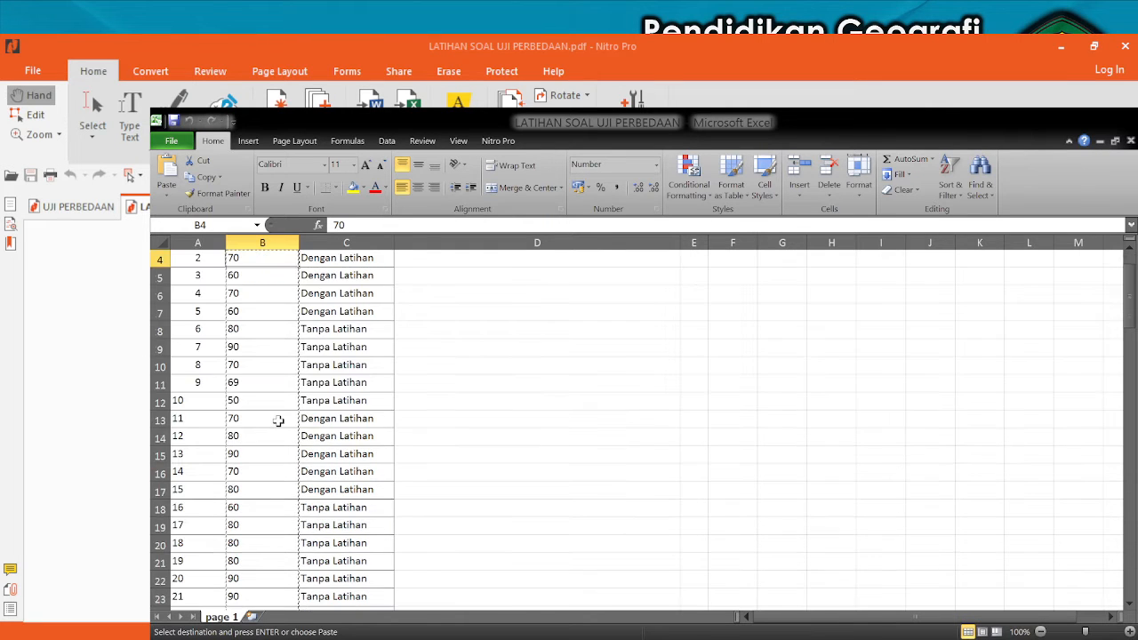
scroll(278, 421, "down", 3)
scroll(276, 425, "up", 8)
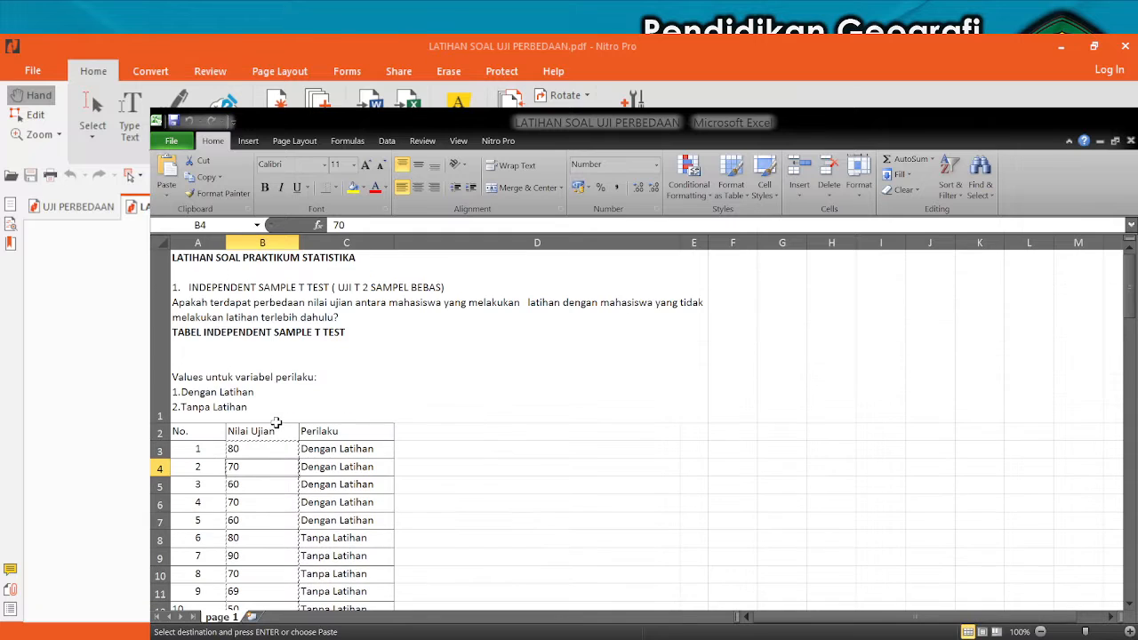
left_click(267, 449)
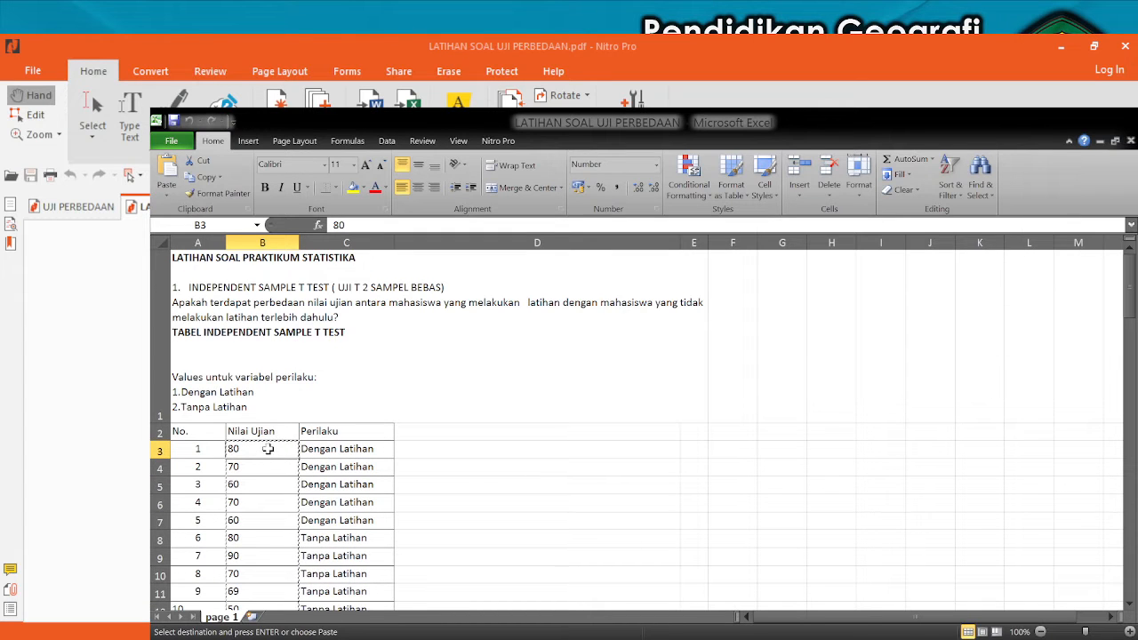
scroll(265, 449, "down", 9)
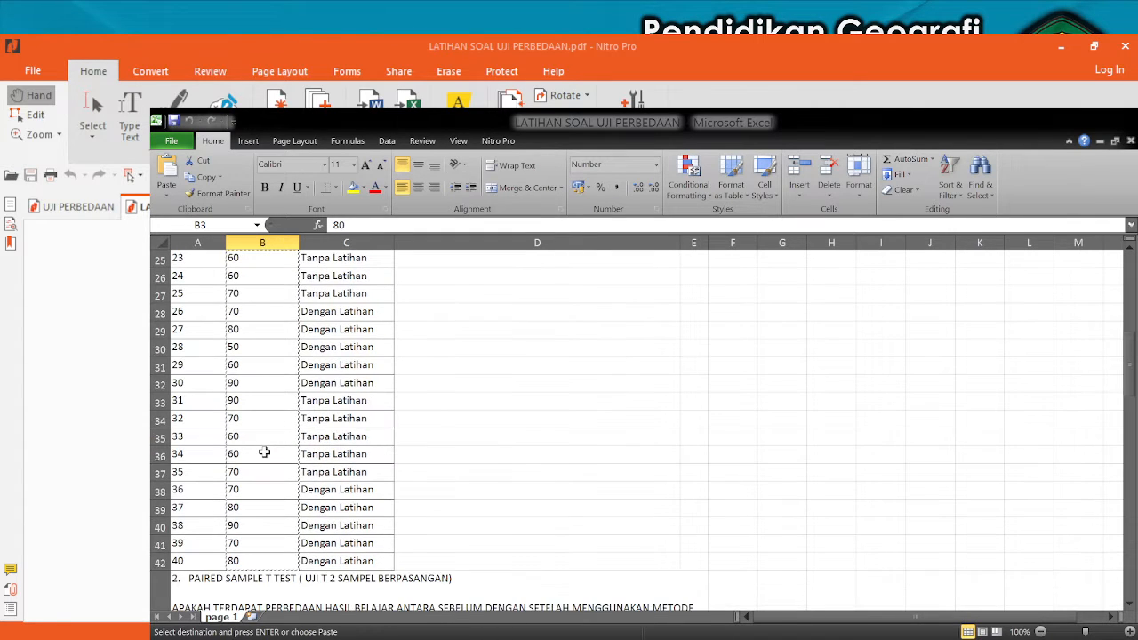
left_click(242, 505, "shift")
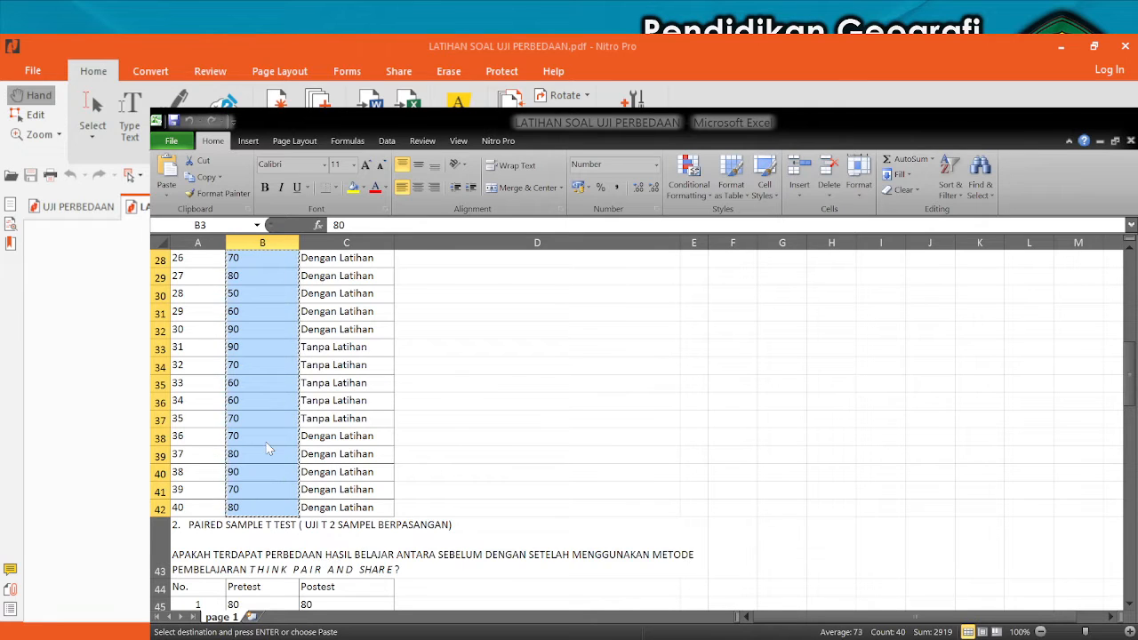
scroll(296, 240, "up", 9)
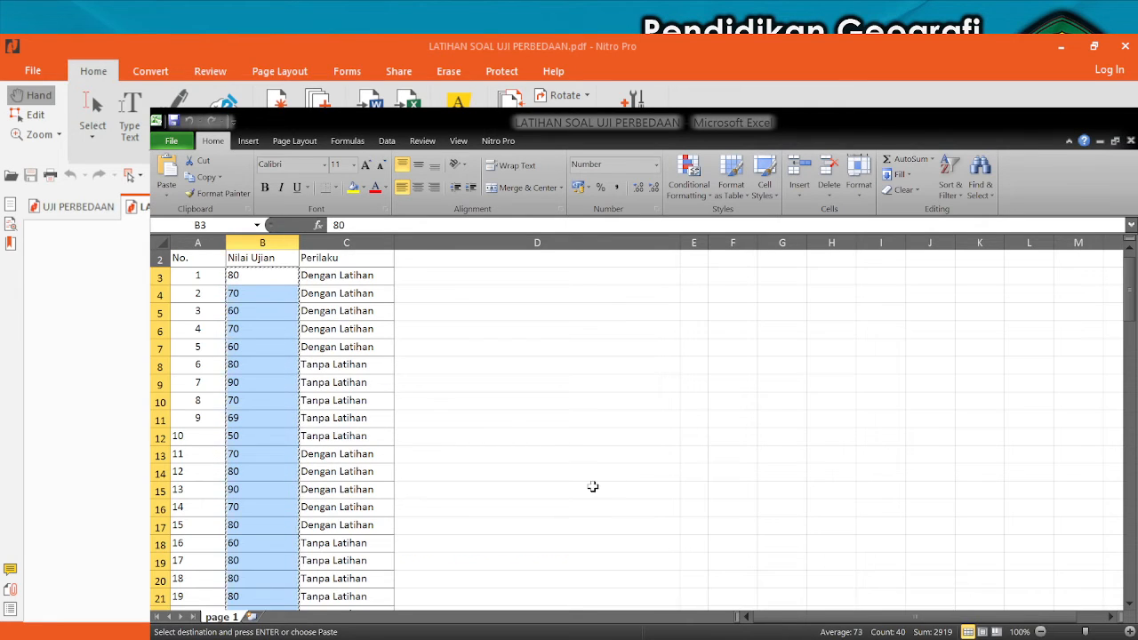
left_click(700, 638)
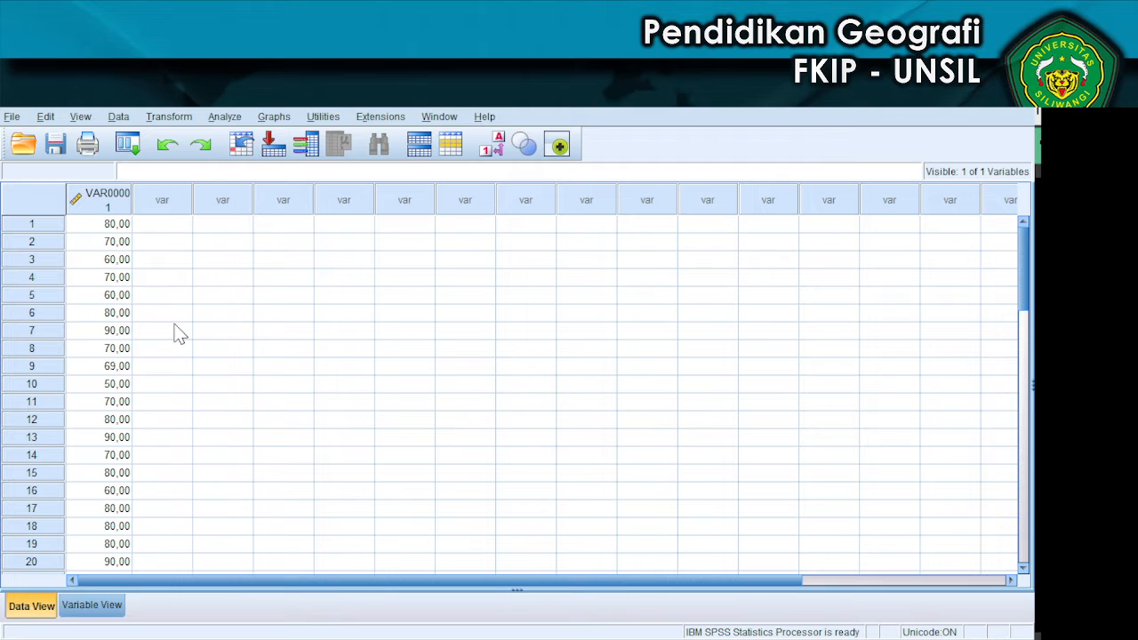
scroll(178, 329, "down", 3)
scroll(255, 480, "down", 6)
scroll(240, 489, "up", 9)
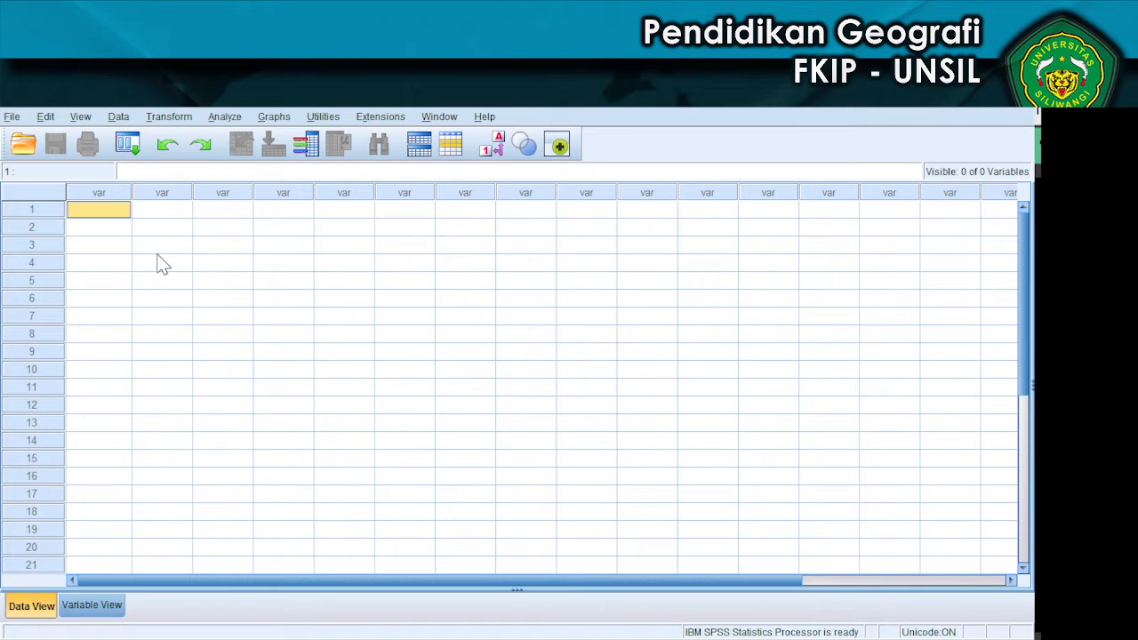
right_click(105, 208)
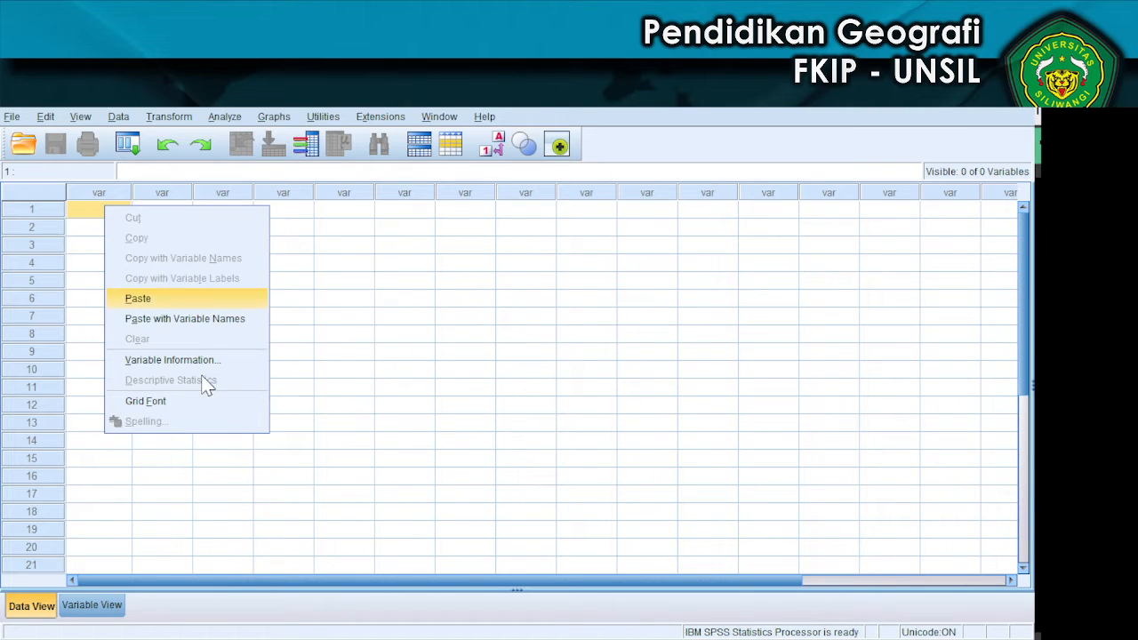
left_click(242, 298)
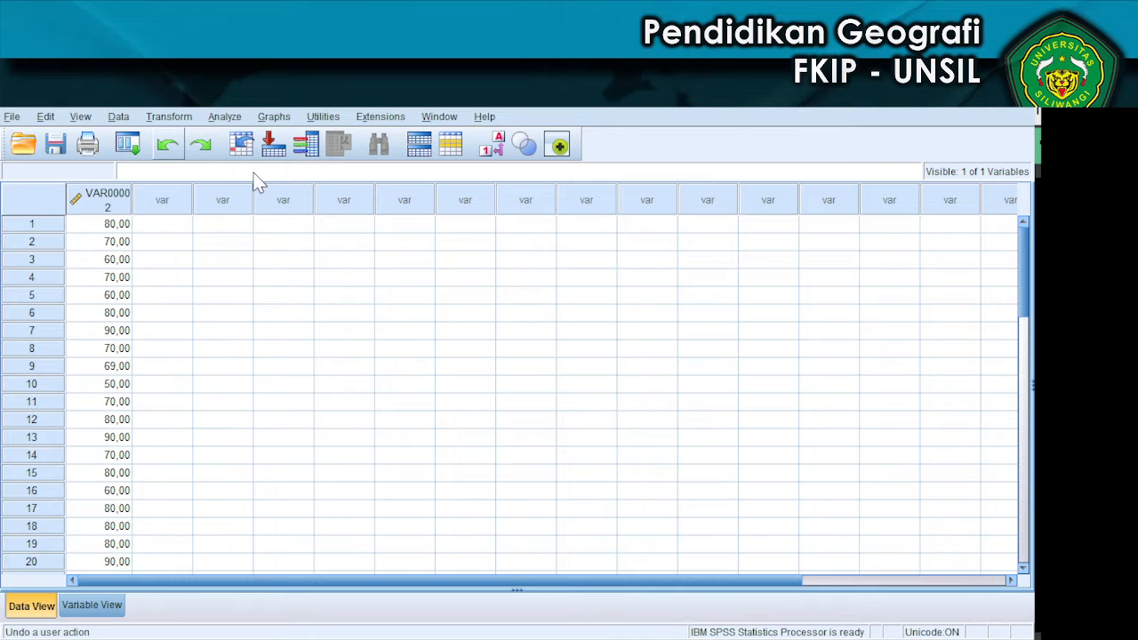
key("ctrl+z")
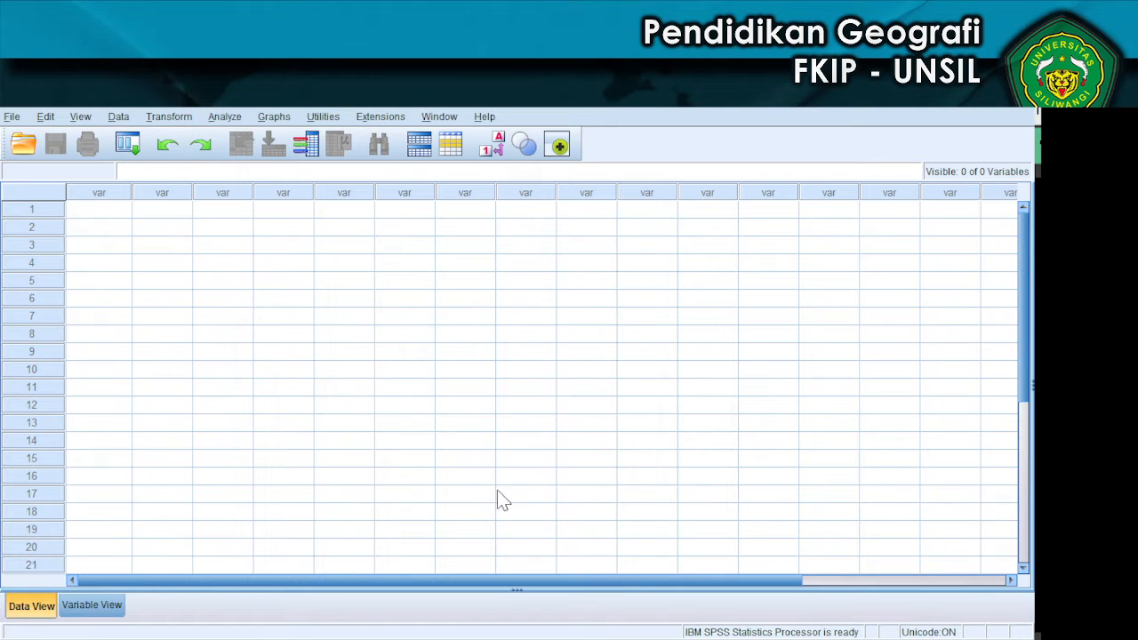
Paste the copied Nilai Ujian scores into the first column of the data sheet, starting at row 1.
right_click(172, 269)
key("Return")
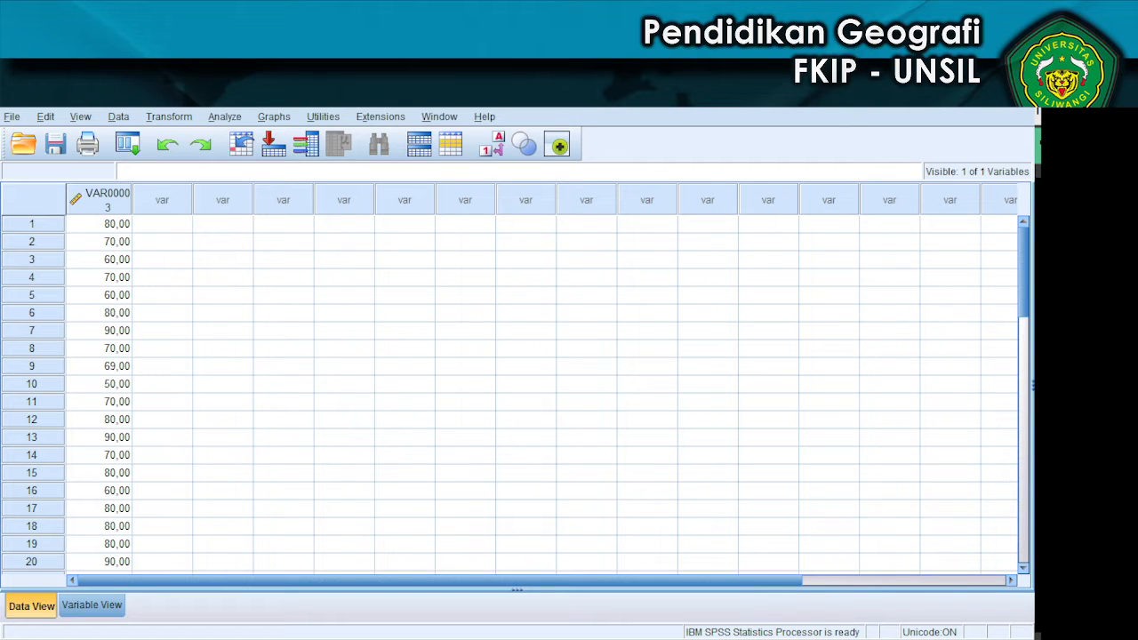
Switch to the Excel workbook and replace every "Dengan Latihan" with 1.
key("alt+Tab")
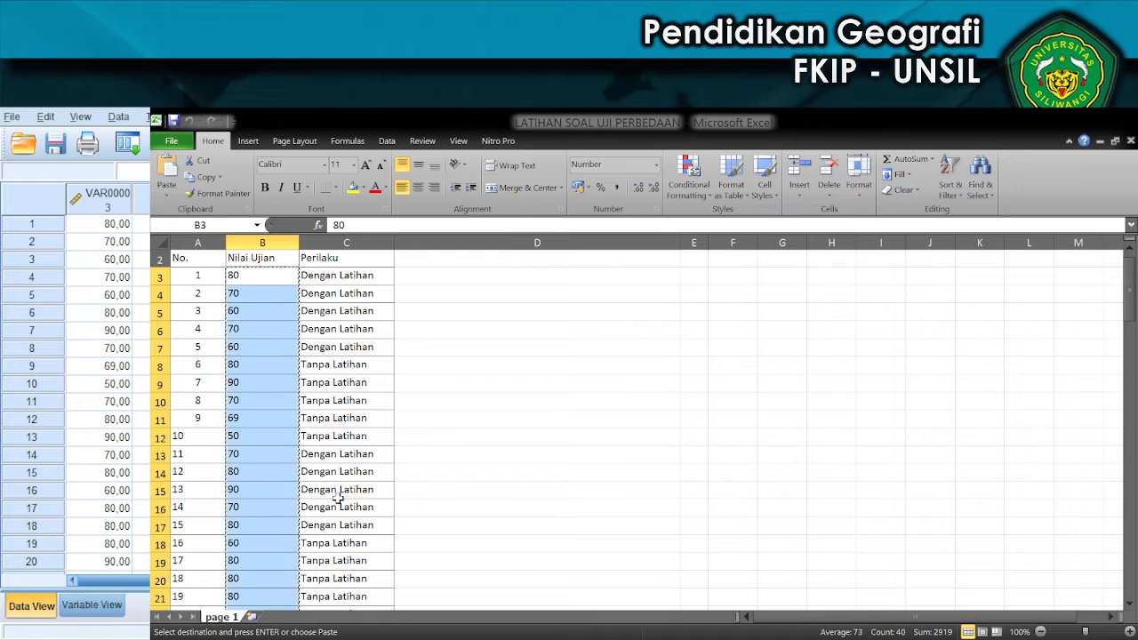
left_click(397, 414)
left_click(508, 365)
scroll(508, 364, "up", 1)
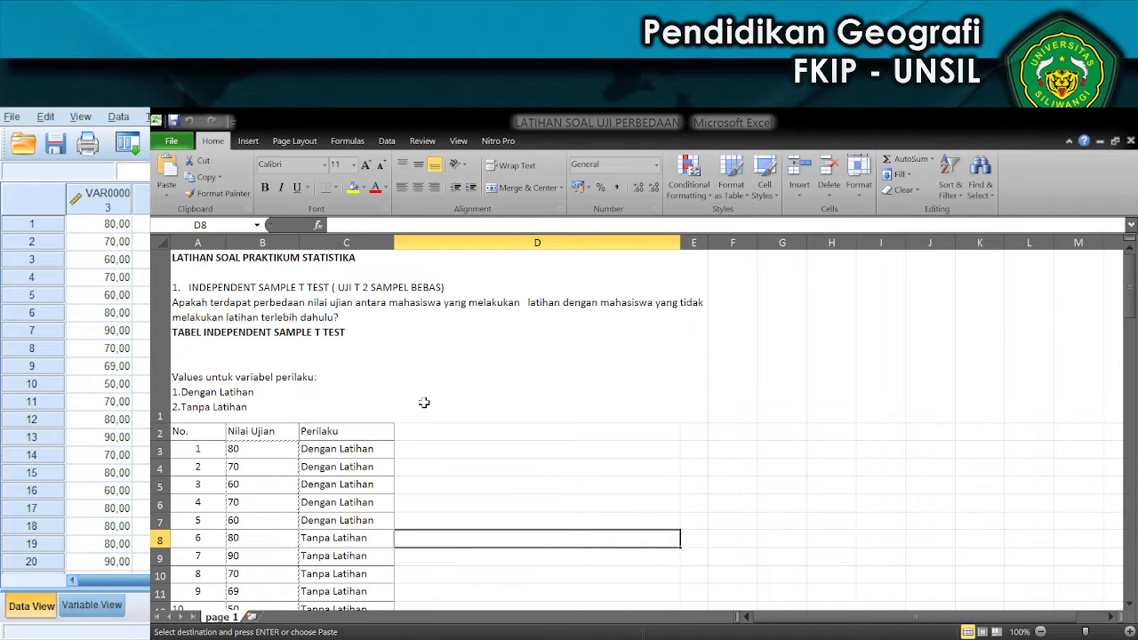
left_click(445, 443)
left_click(447, 432)
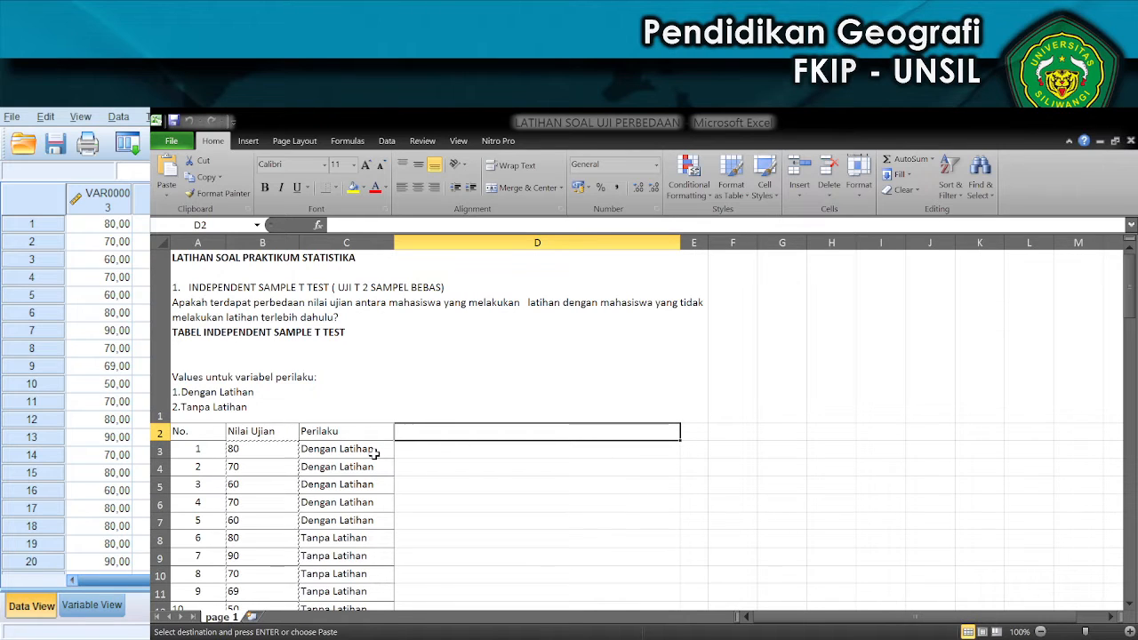
left_click(500, 454)
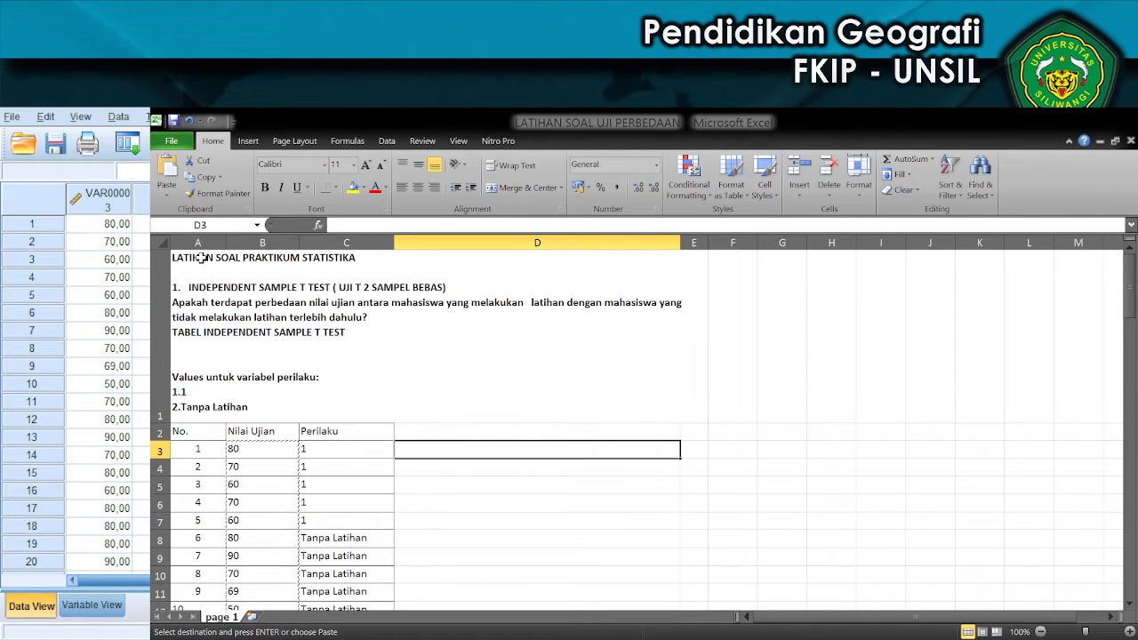
Replace every "Tanpa Latihan" in the worksheet with 2.
scroll(448, 464, "down", 3)
scroll(446, 462, "down", 4)
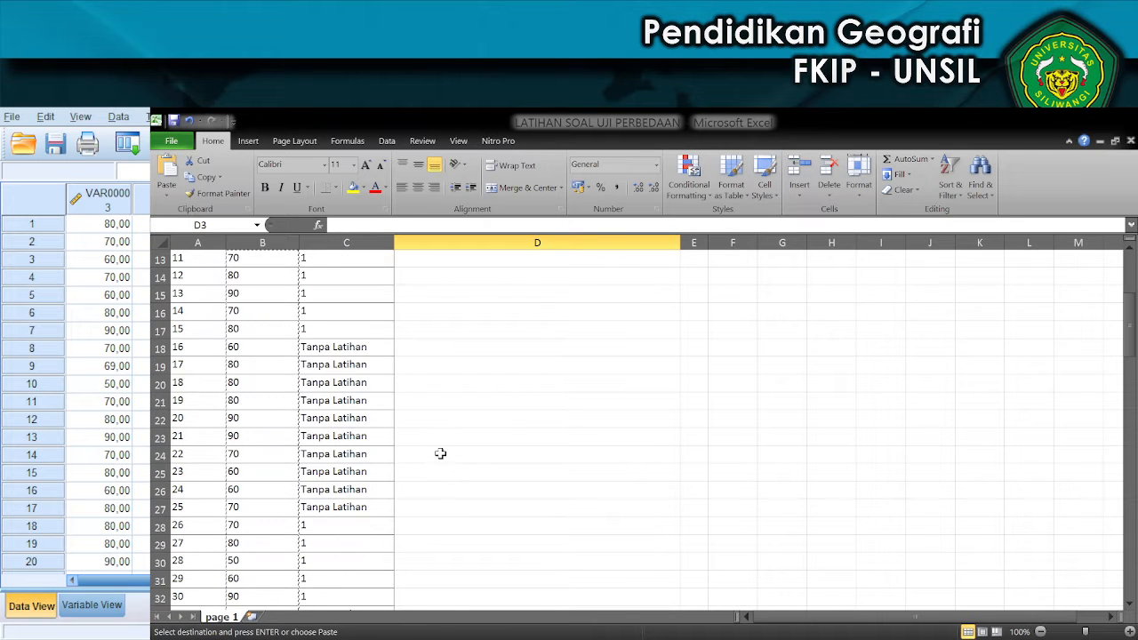
scroll(417, 425, "down", 2)
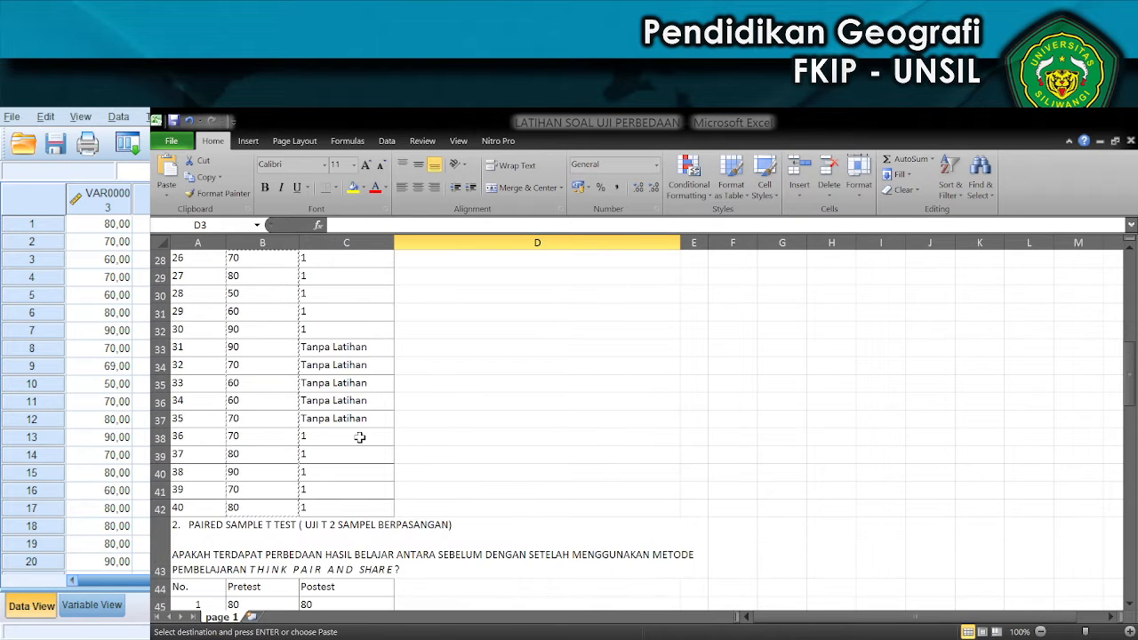
scroll(360, 467, "up", 9)
scroll(351, 495, "down", 1)
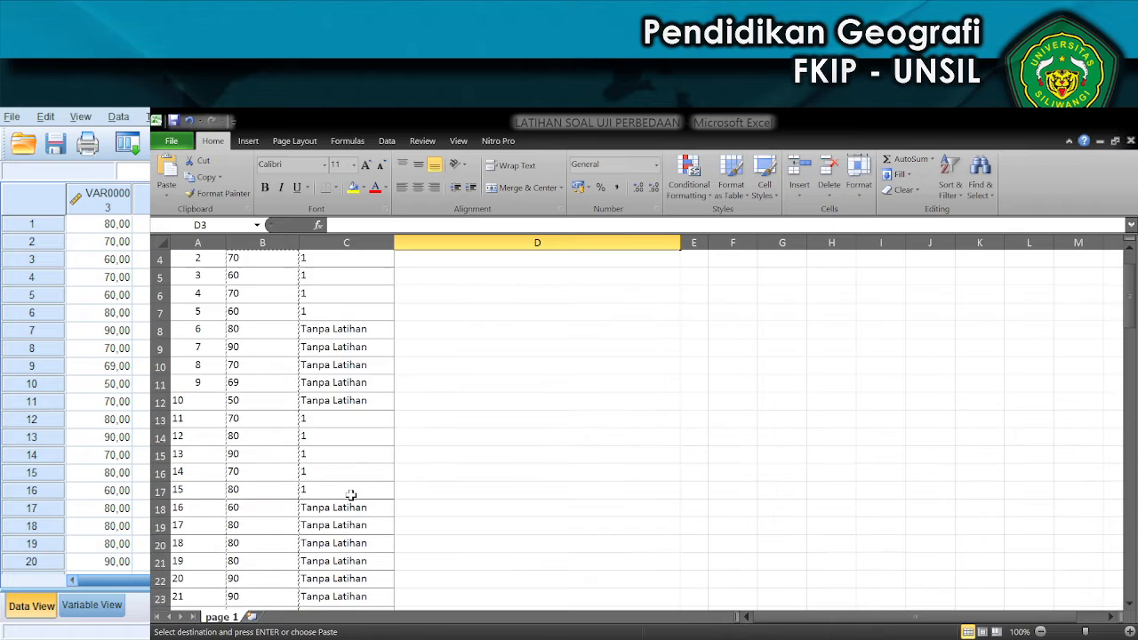
scroll(351, 495, "up", 1)
left_click(502, 409)
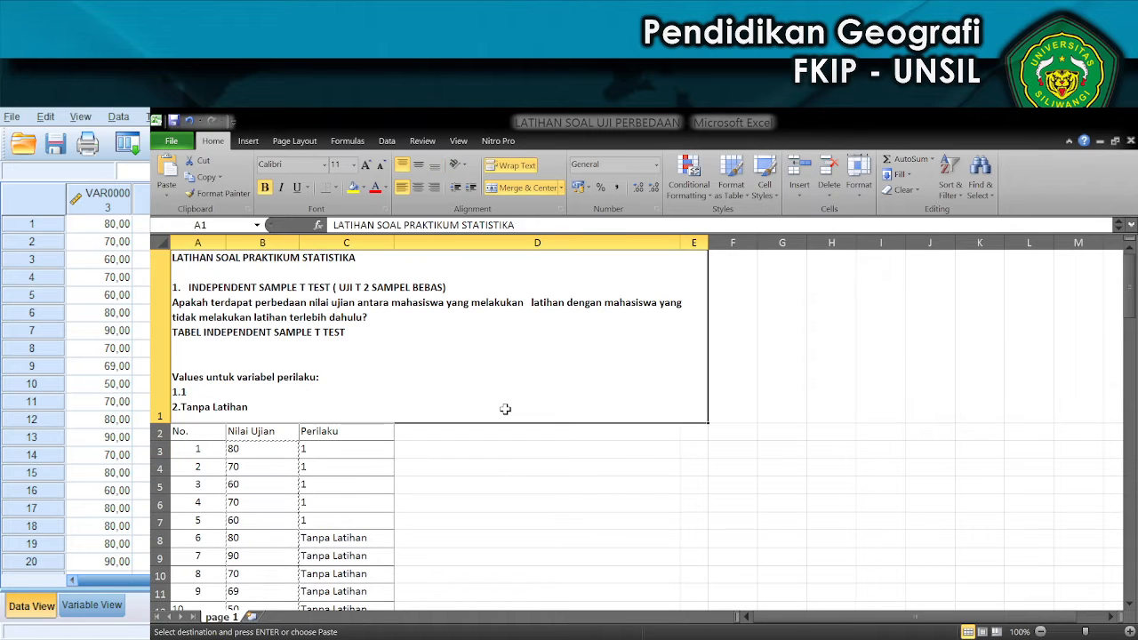
left_click(492, 470)
key("Escape")
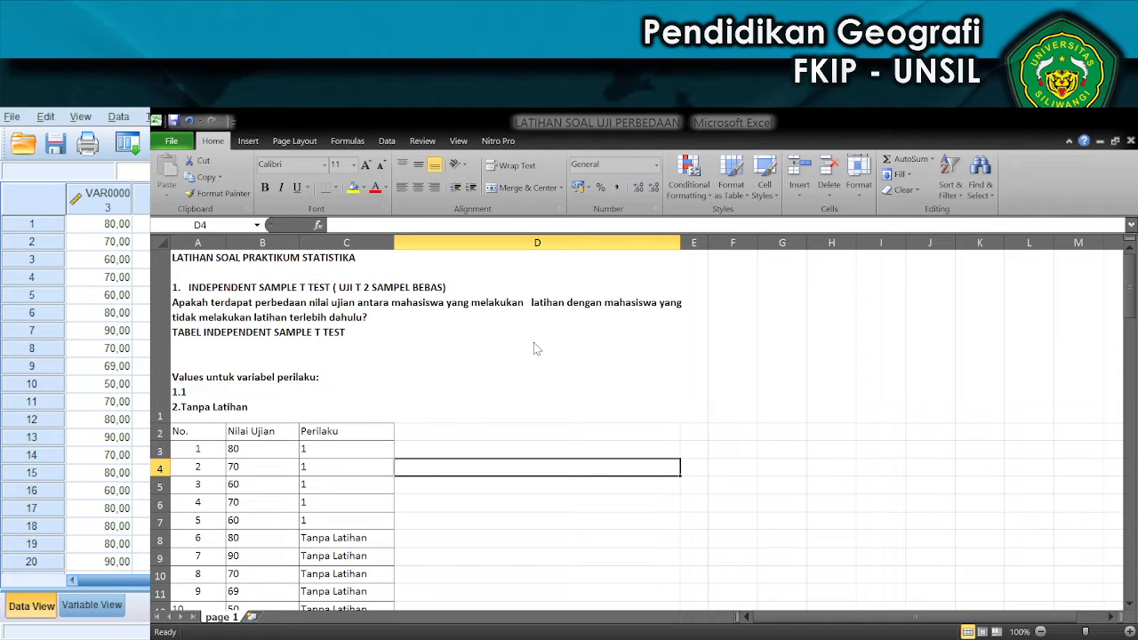
left_click(523, 425)
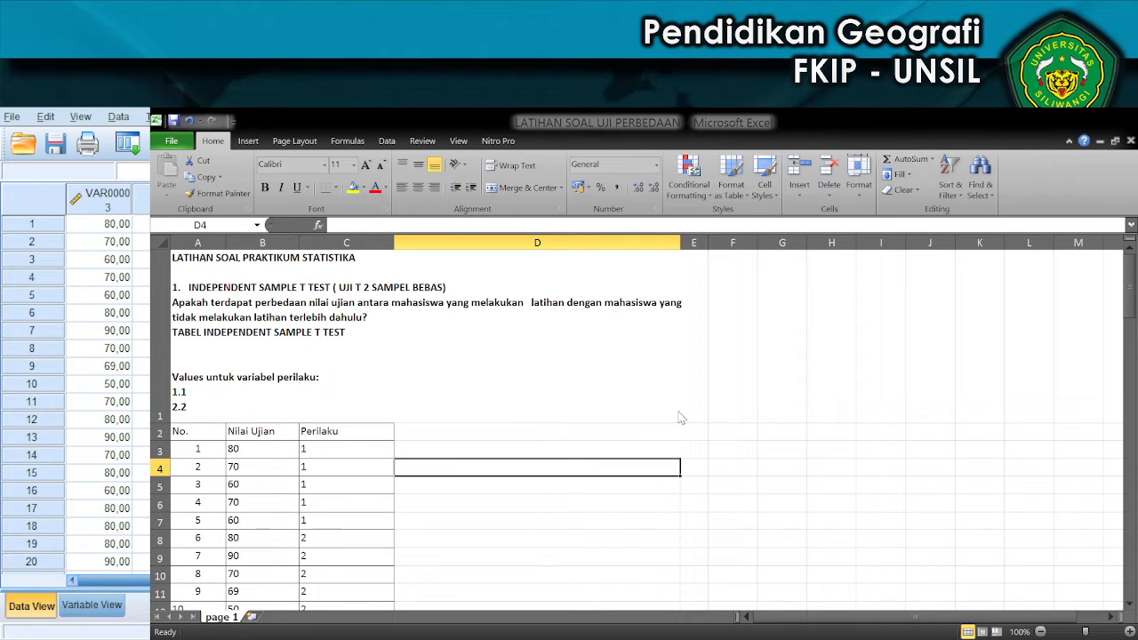
left_click(636, 502)
Copy the coded Perilaku values of the independent sample table, cells C3:C42.
left_click(335, 451)
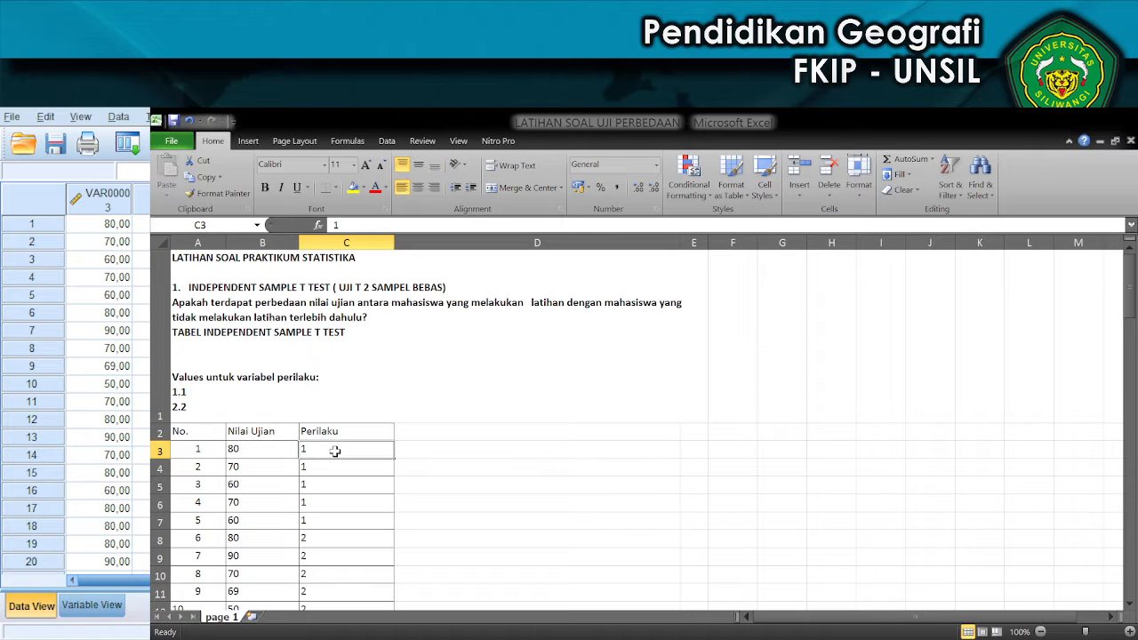
scroll(546, 460, "down", 3)
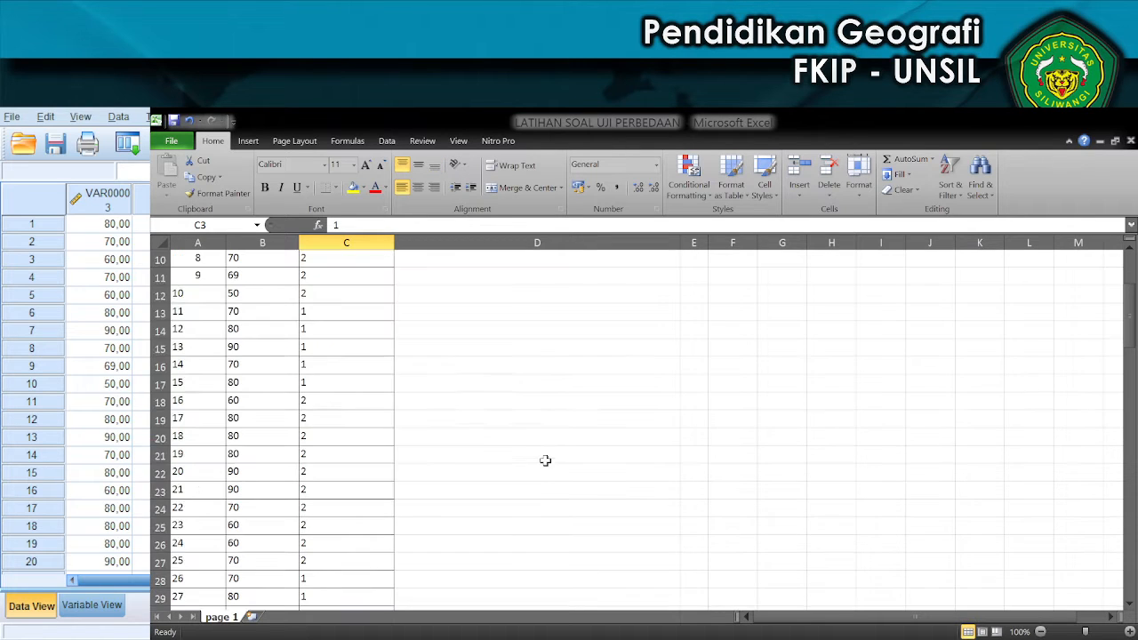
scroll(545, 460, "up", 3)
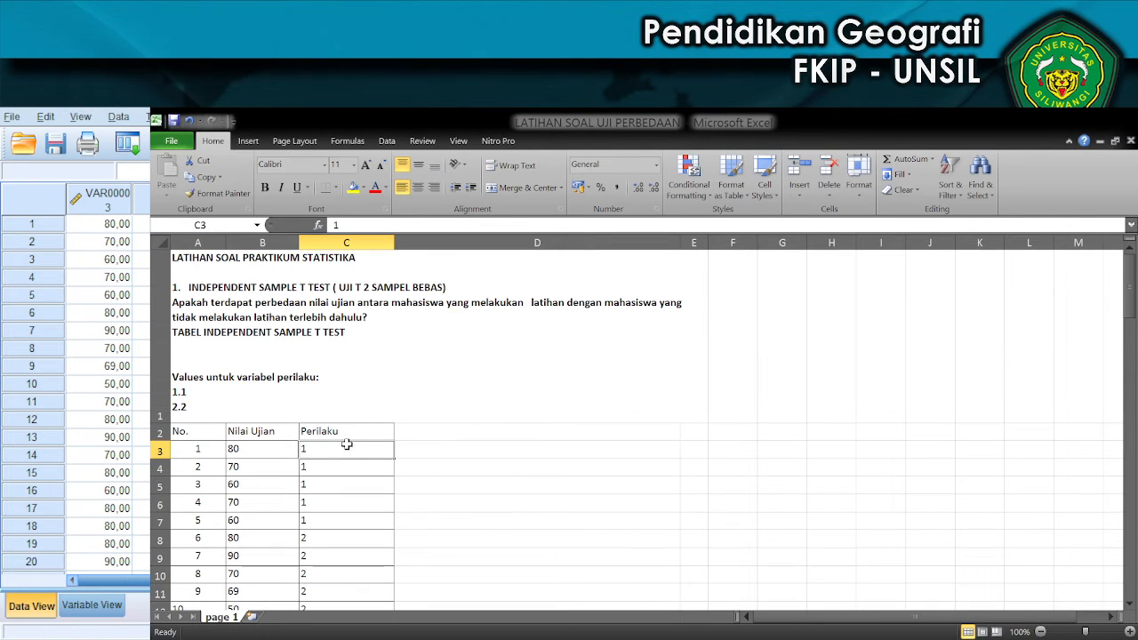
scroll(513, 449, "down", 10)
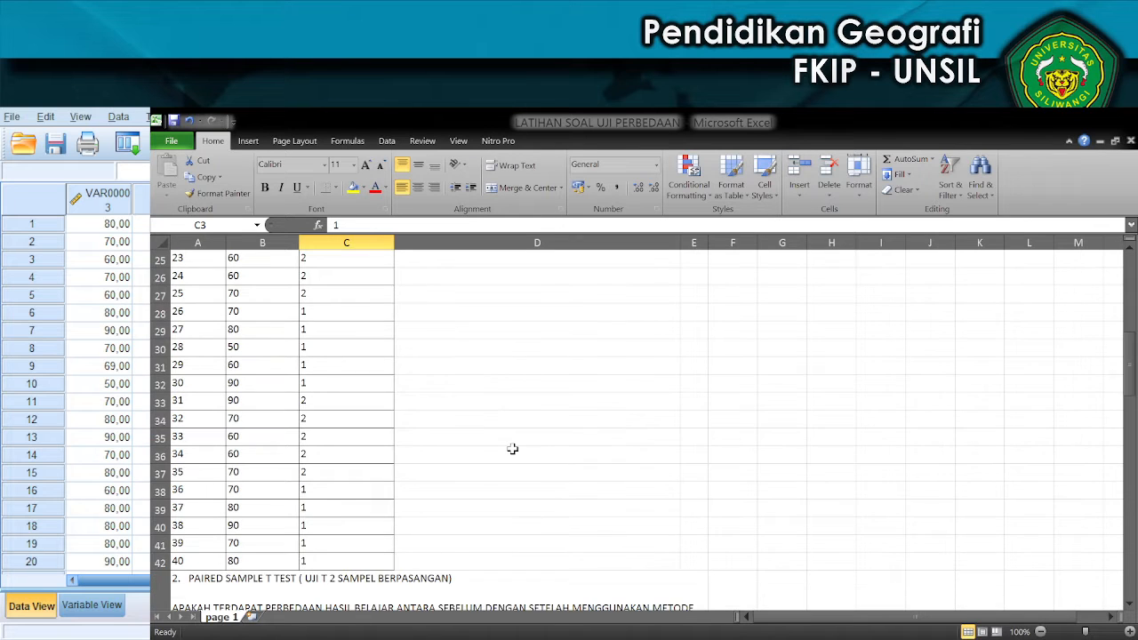
left_click(365, 456, "shift")
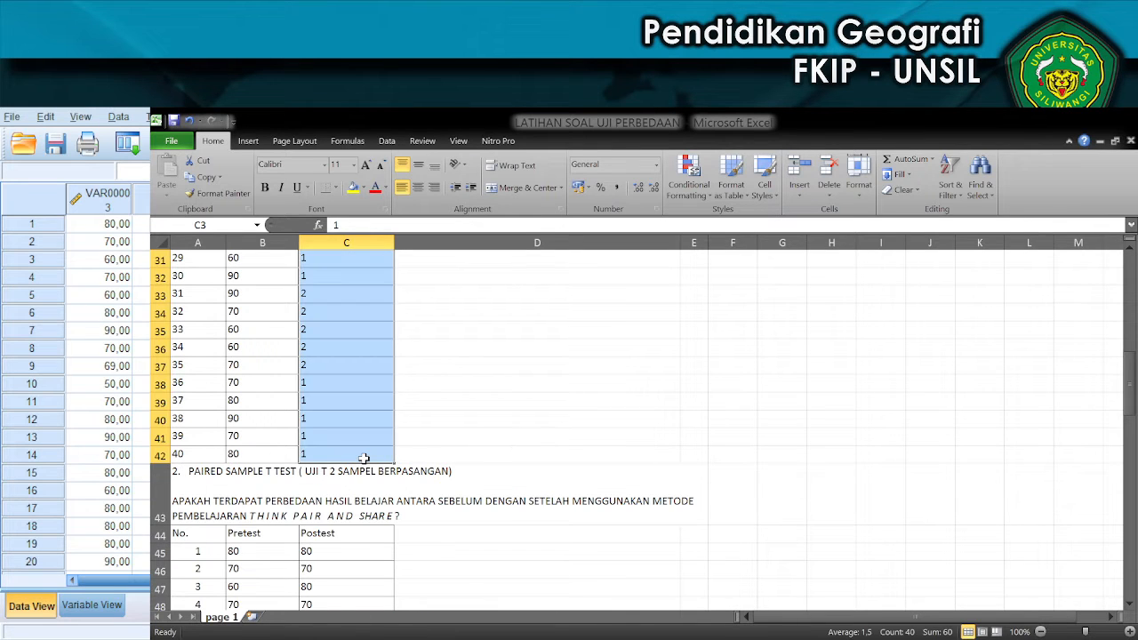
key("ctrl+c")
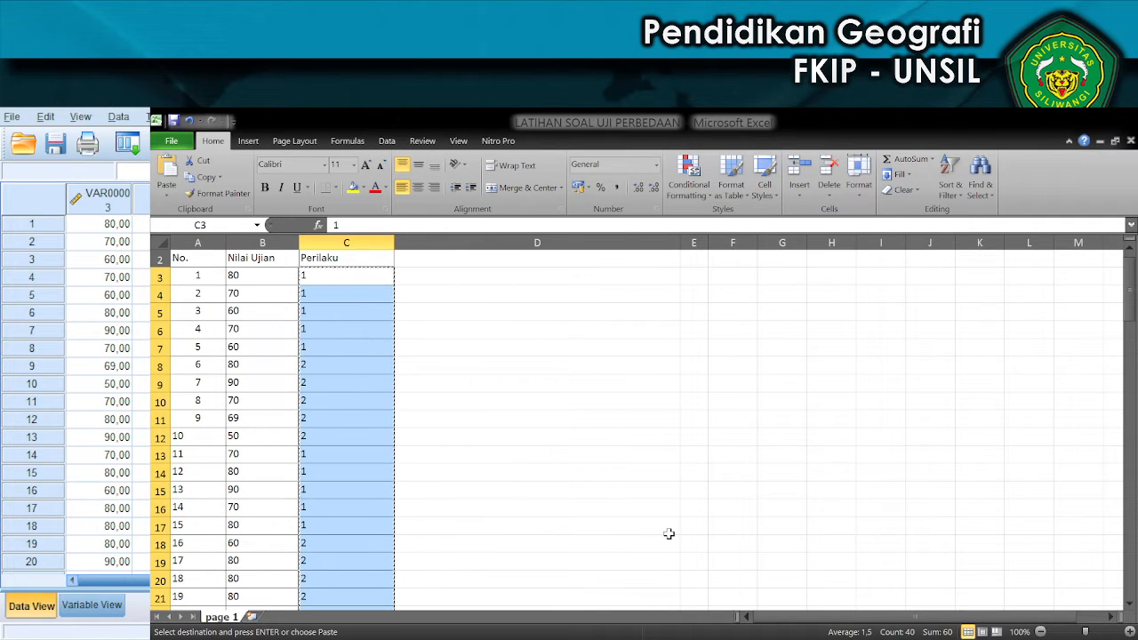
Switch to SPSS, paste the Perilaku codes into the second column from row 1, and check the data down to row 40.
left_click(702, 639)
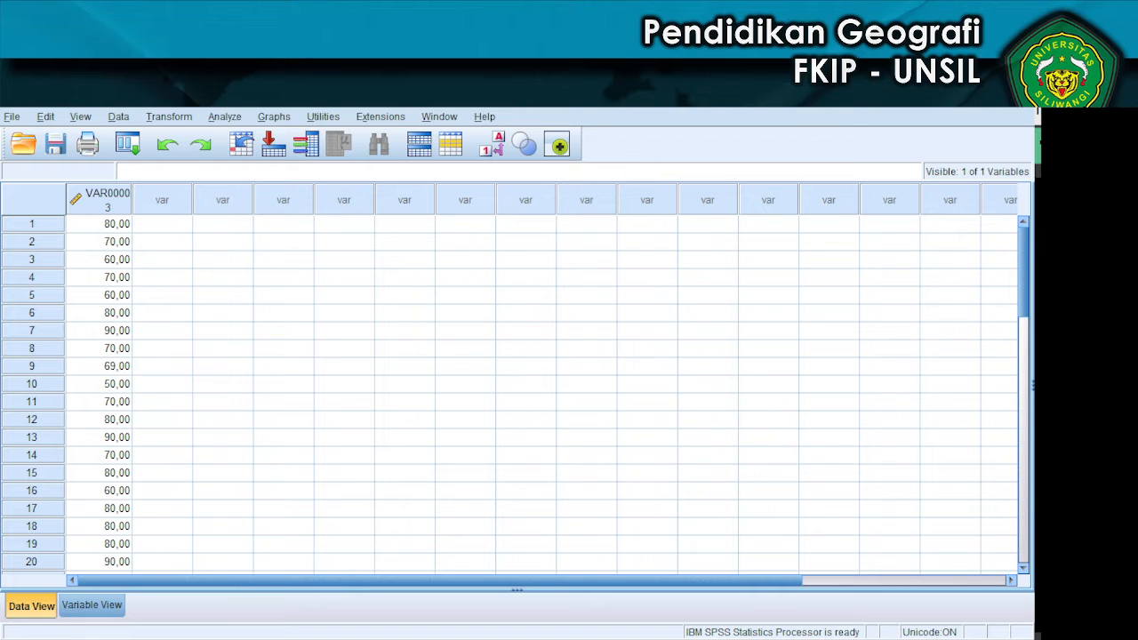
left_click(163, 241)
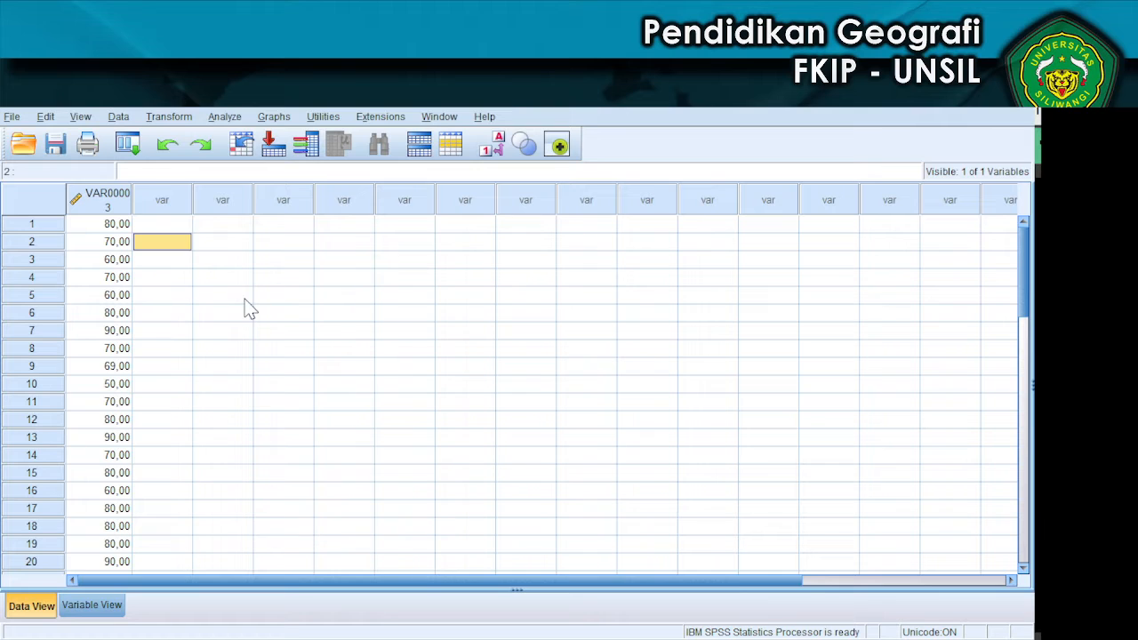
left_click(163, 225)
right_click(164, 228)
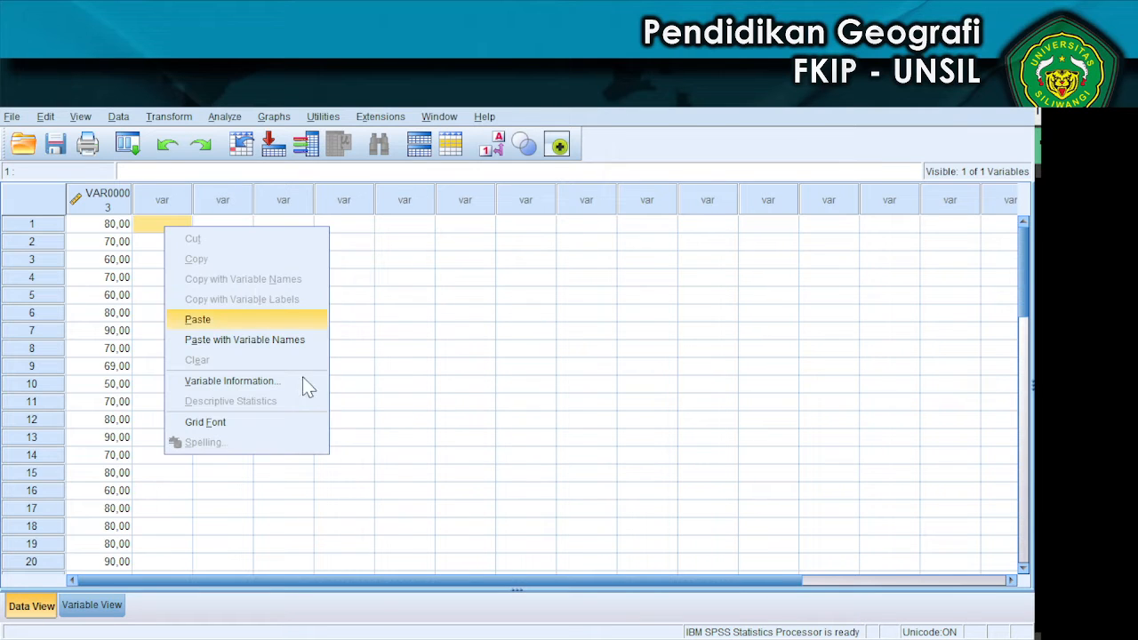
left_click(222, 320)
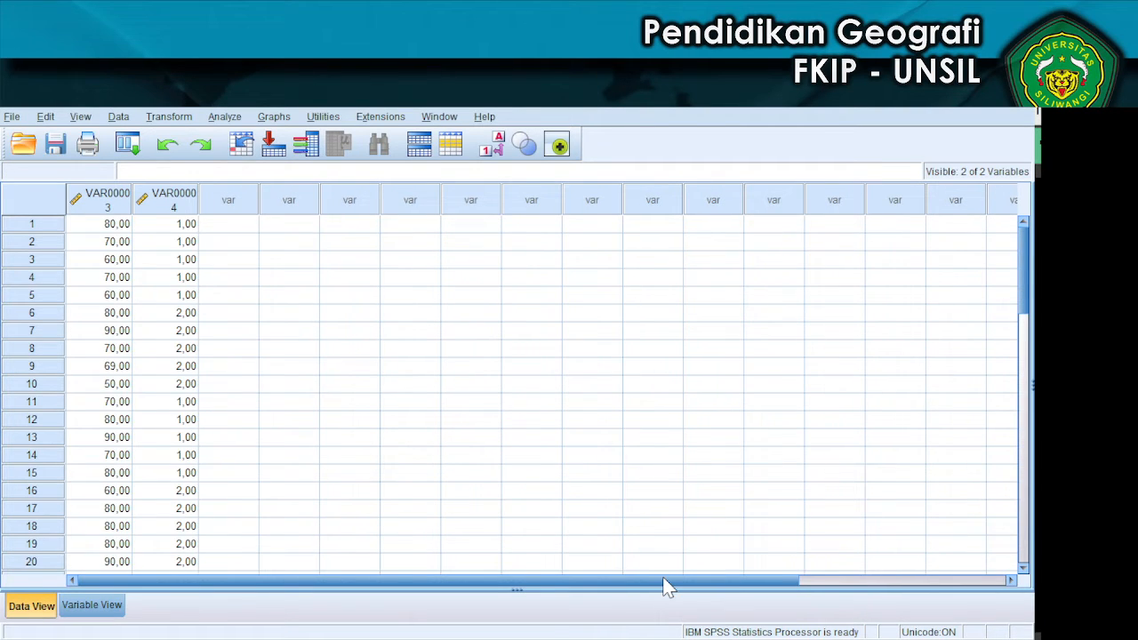
scroll(665, 587, "down", 9)
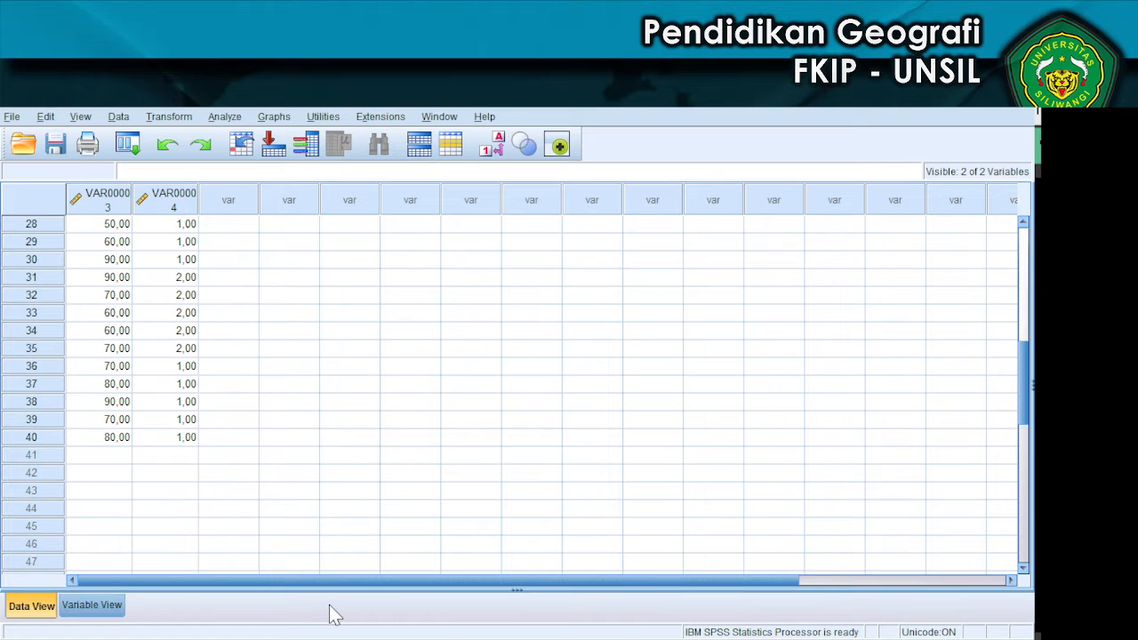
scroll(337, 605, "up", 9)
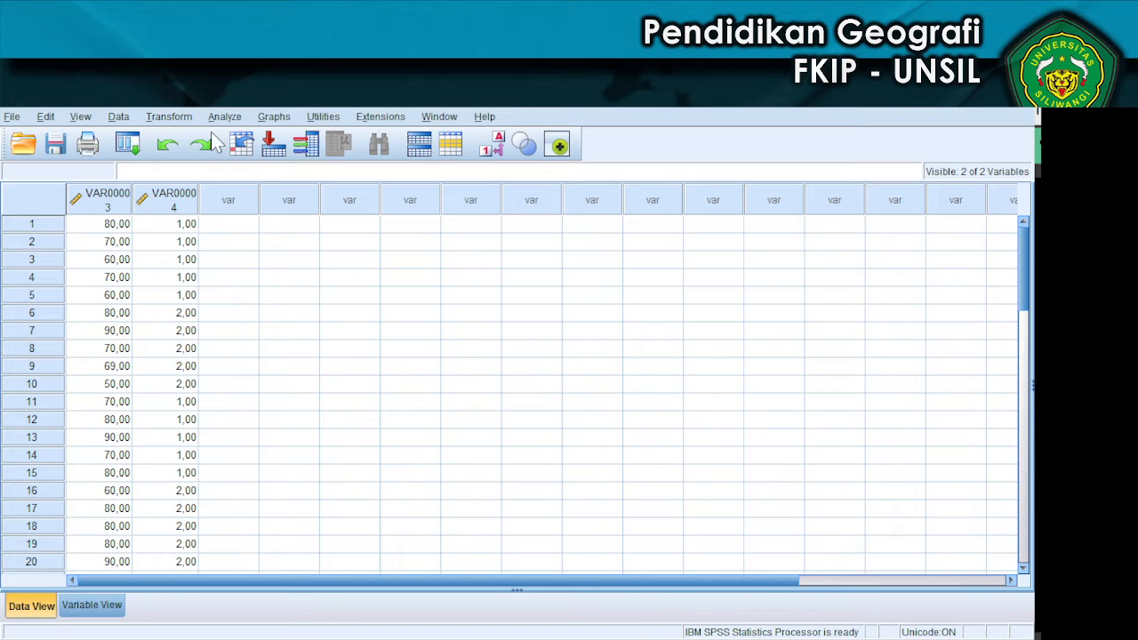
Show the variable definitions and set the decimals of both variables to 0.
left_click(114, 606)
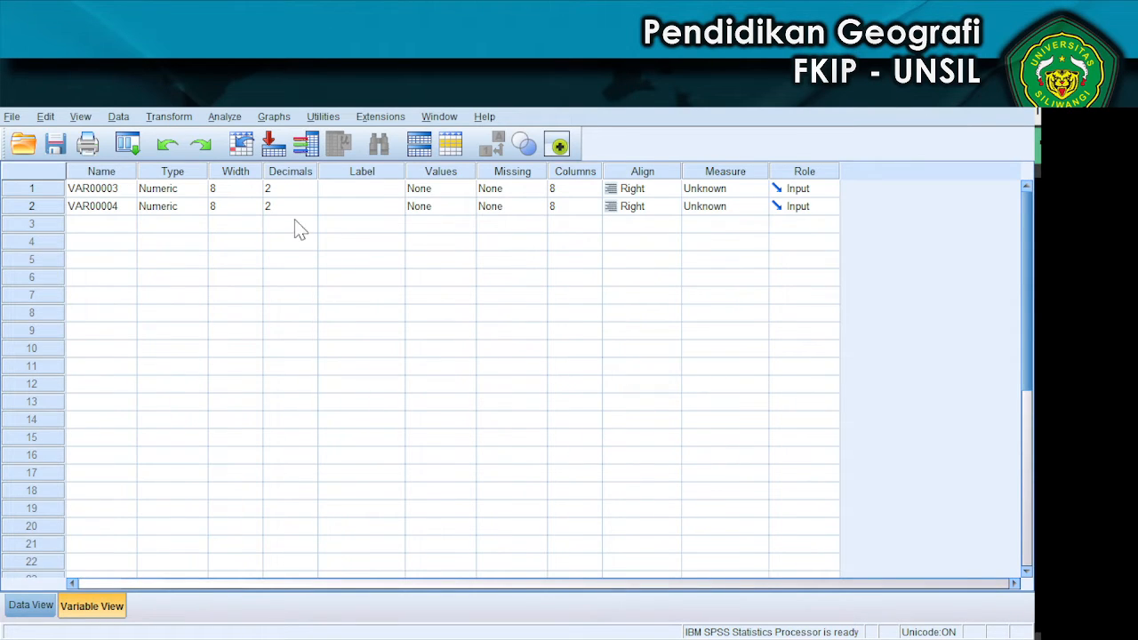
key("Right")
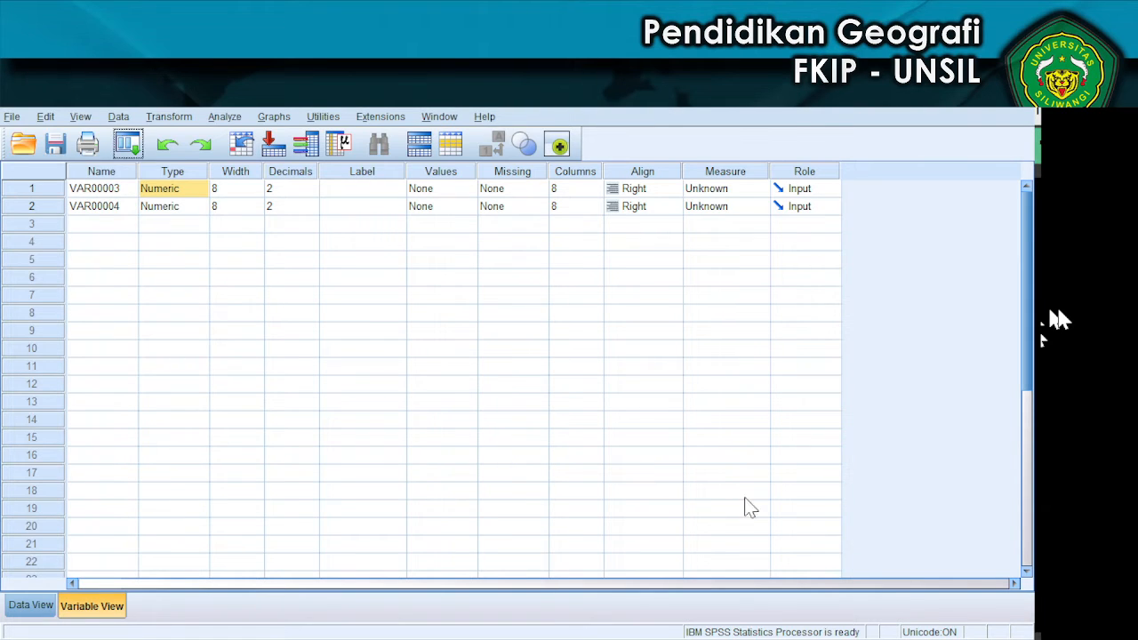
left_click(292, 188)
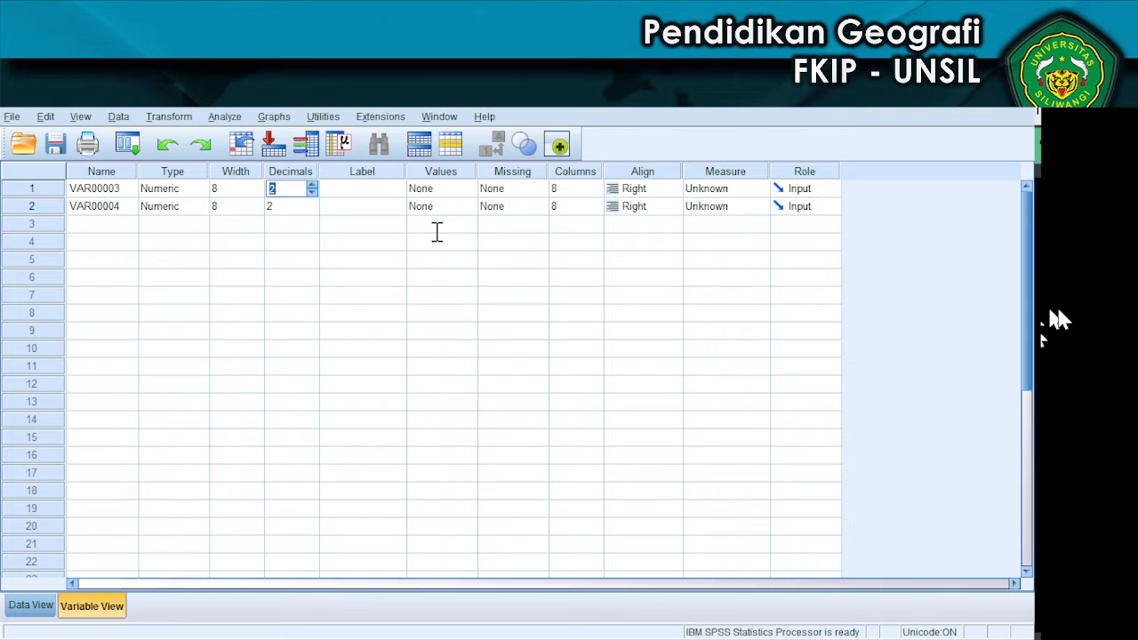
type("0")
key("Return")
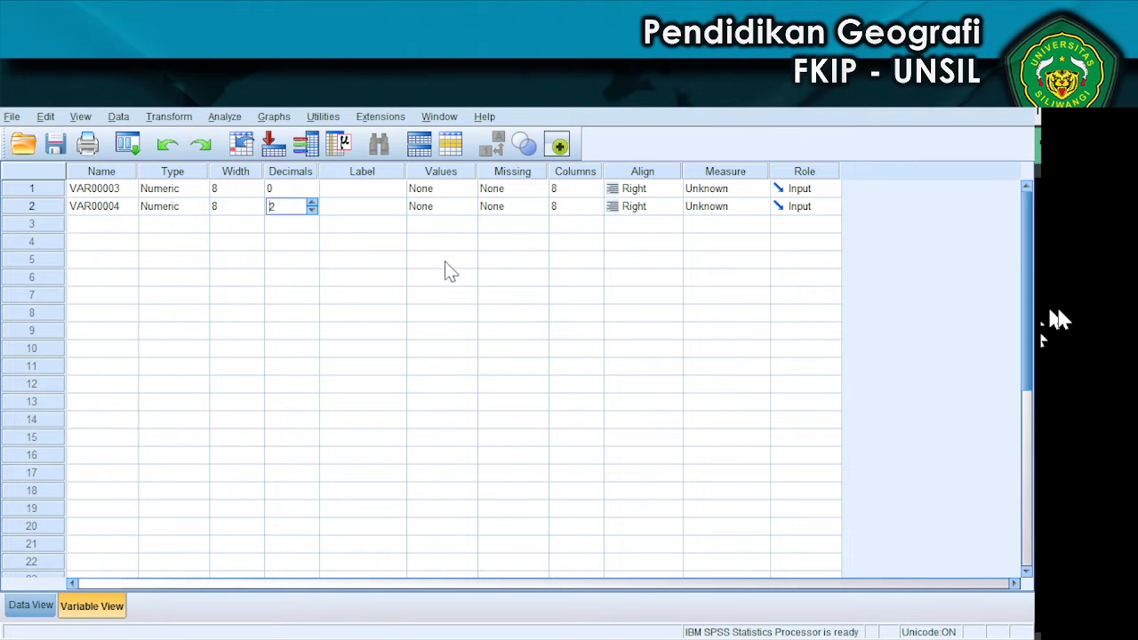
type("0")
Label the first variable "Hasil ujian" and the second variable "Perilaku".
left_click(362, 189)
double_click(362, 189)
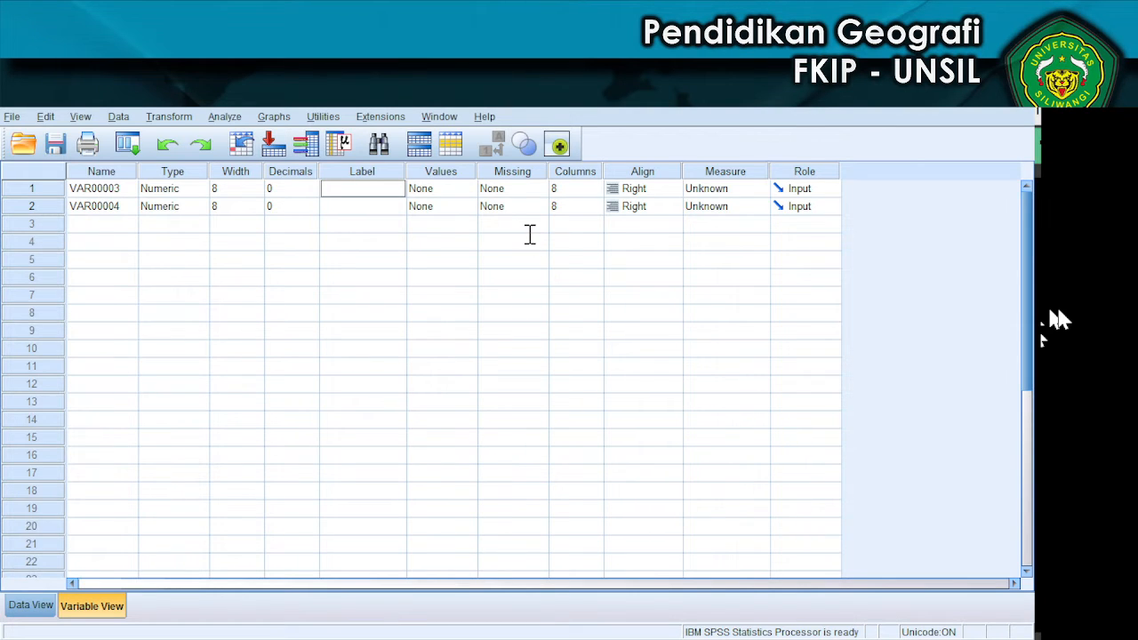
type("Hasil ujian")
key("Tab")
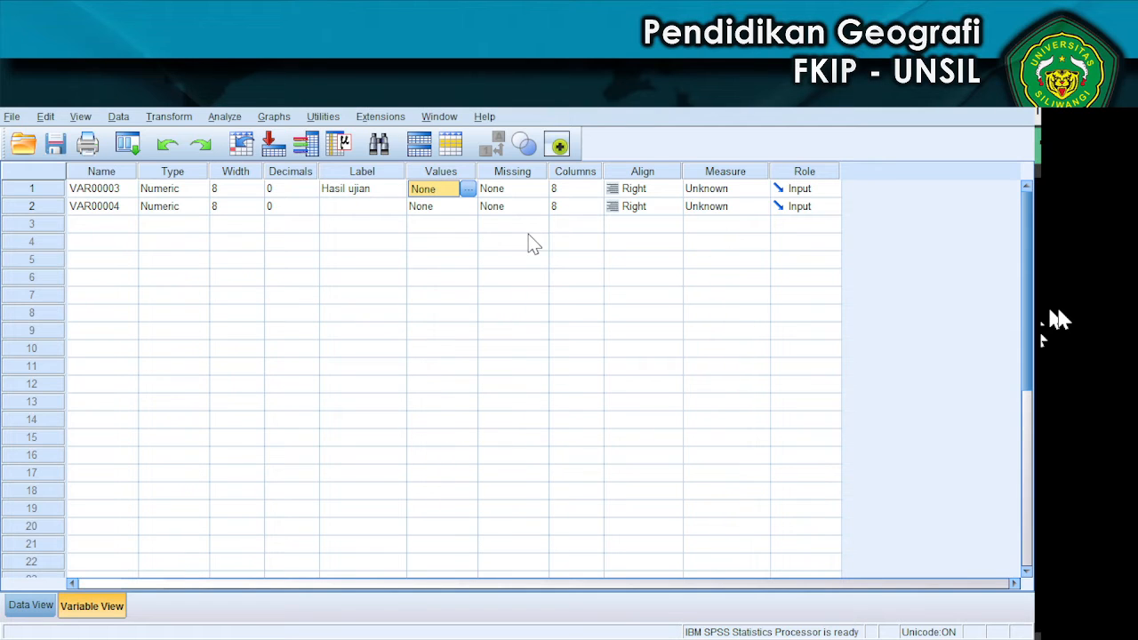
key("Down")
key("Left")
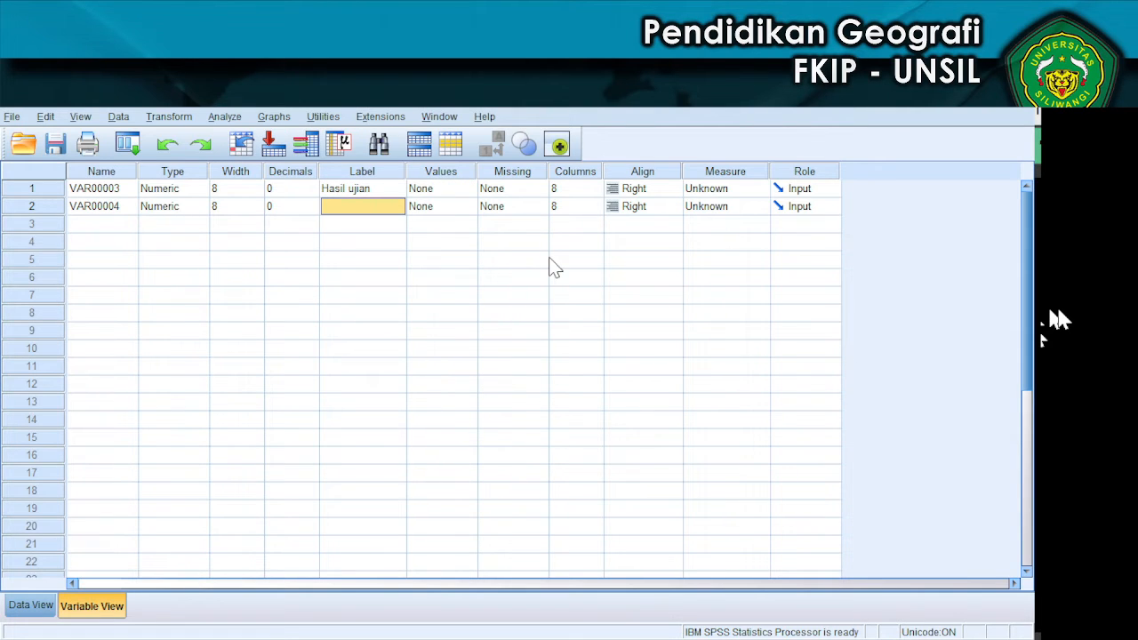
type("Per")
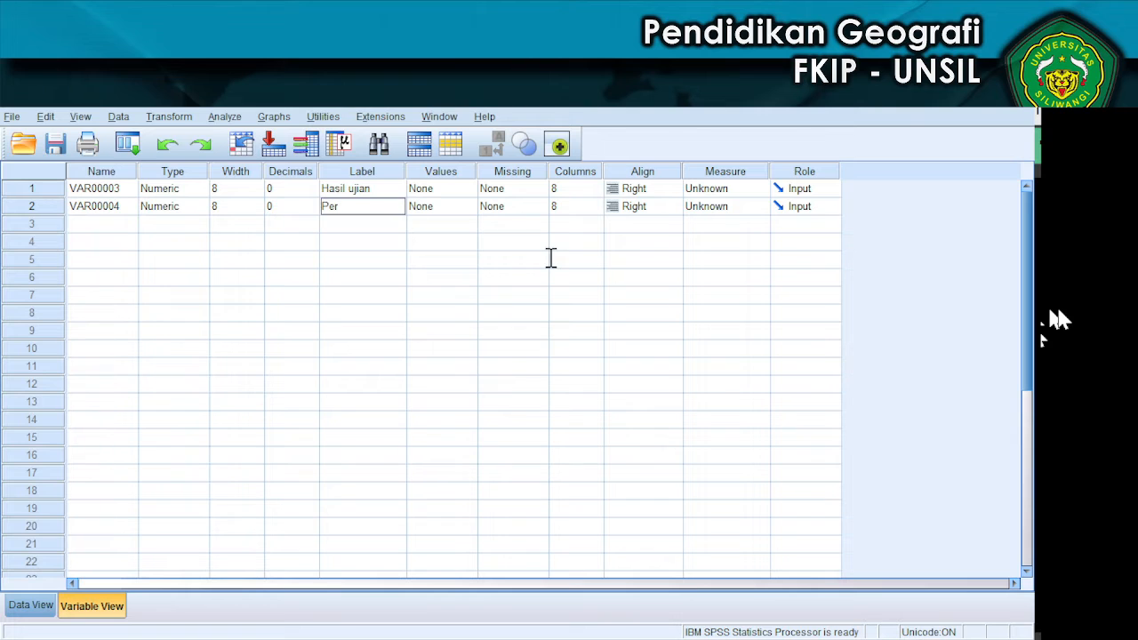
type("ilaku")
Define the value labels of the Perilaku variable as 1 = Dengan Latihan and 2 = Tanpa Latihan.
key("Up")
key("Right")
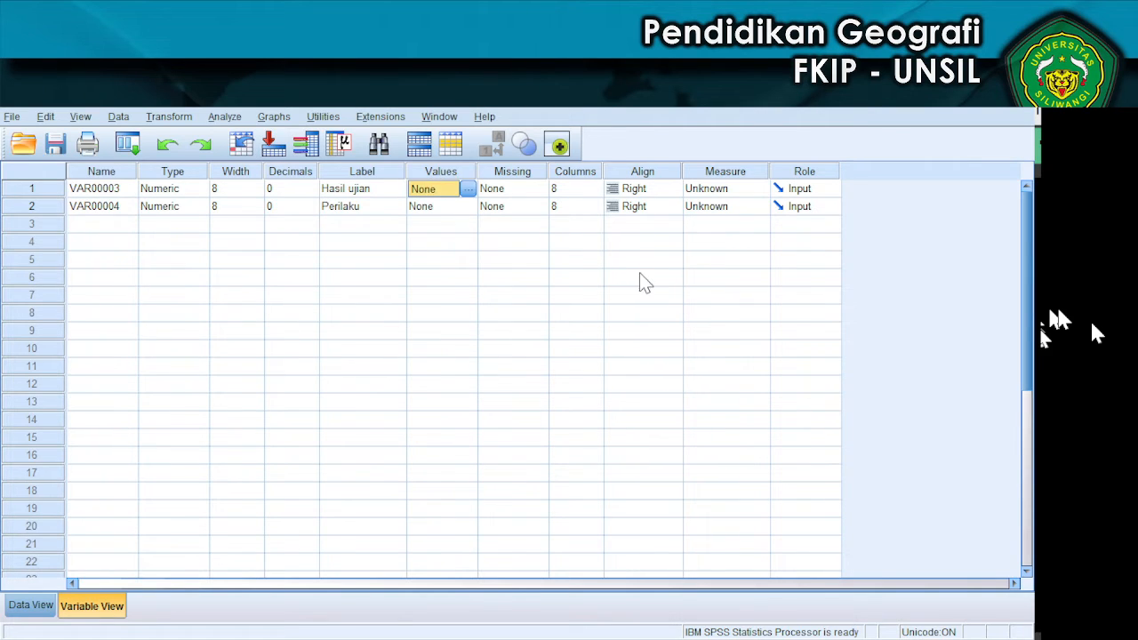
key("Down")
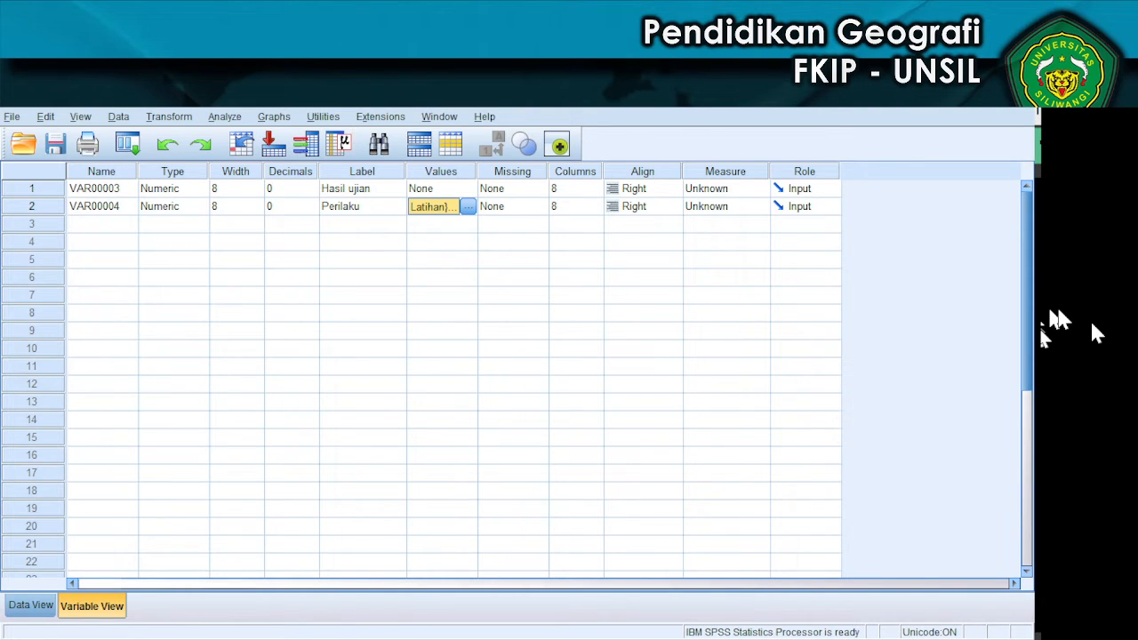
Set up an Independent-Samples T Test with Hasil ujian as the test variable and Perilaku as the grouping variable.
left_click(225, 117)
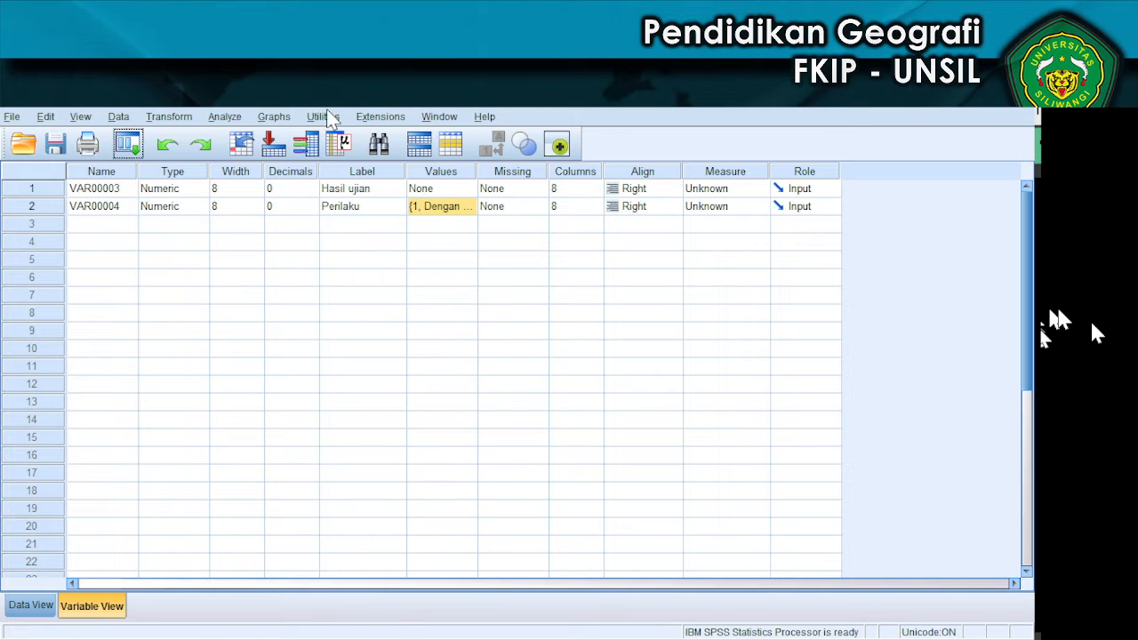
left_click(225, 117)
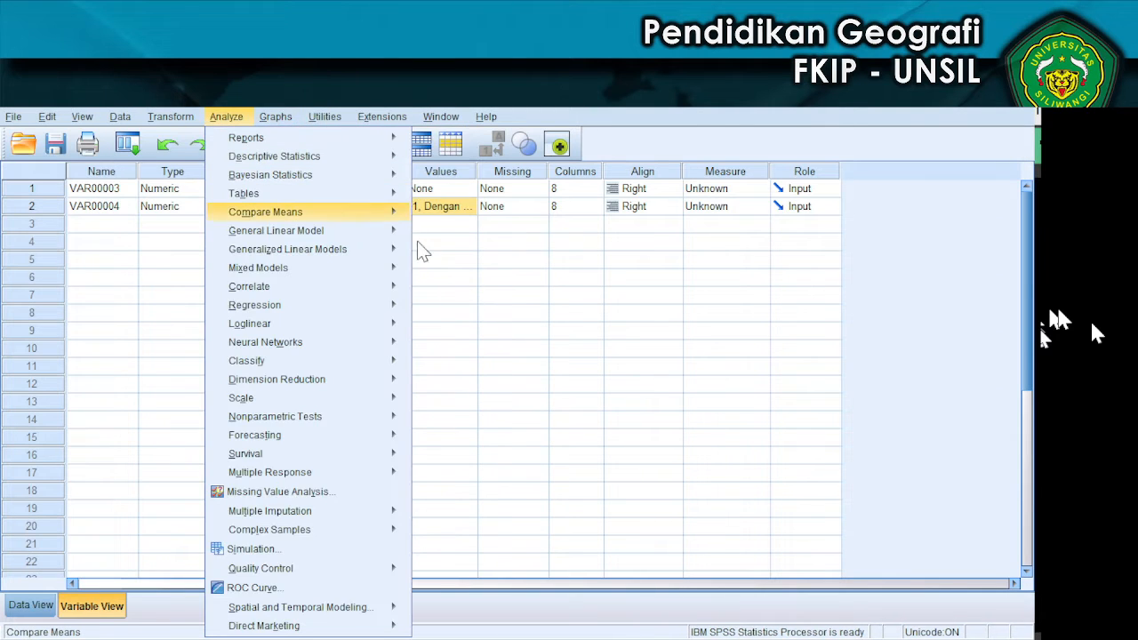
mouse_move(285, 211)
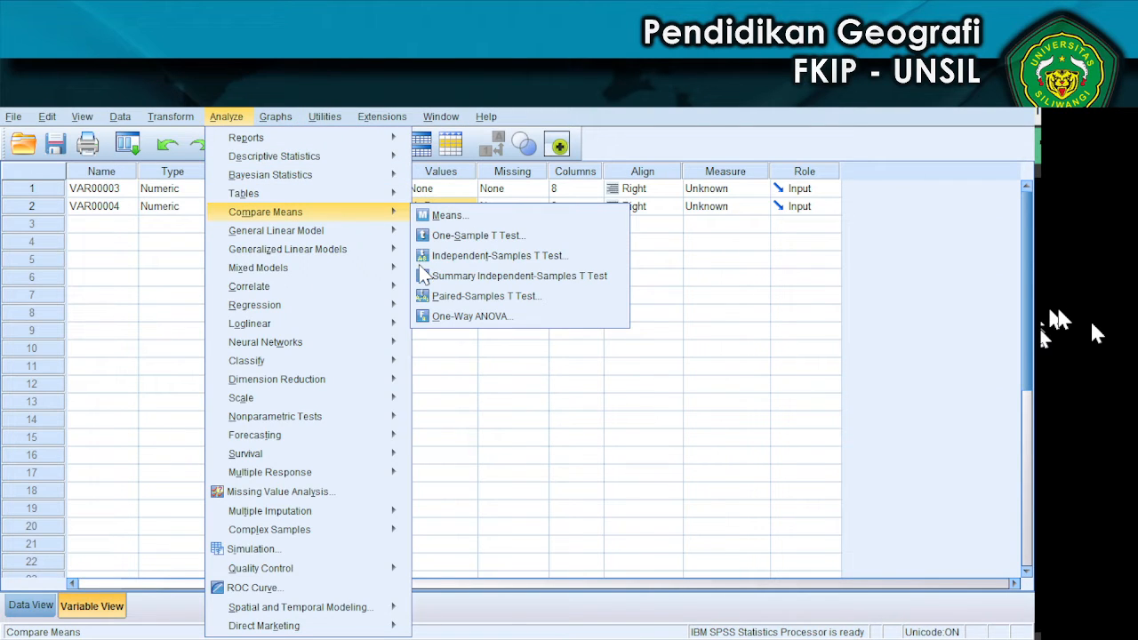
left_click(681, 333)
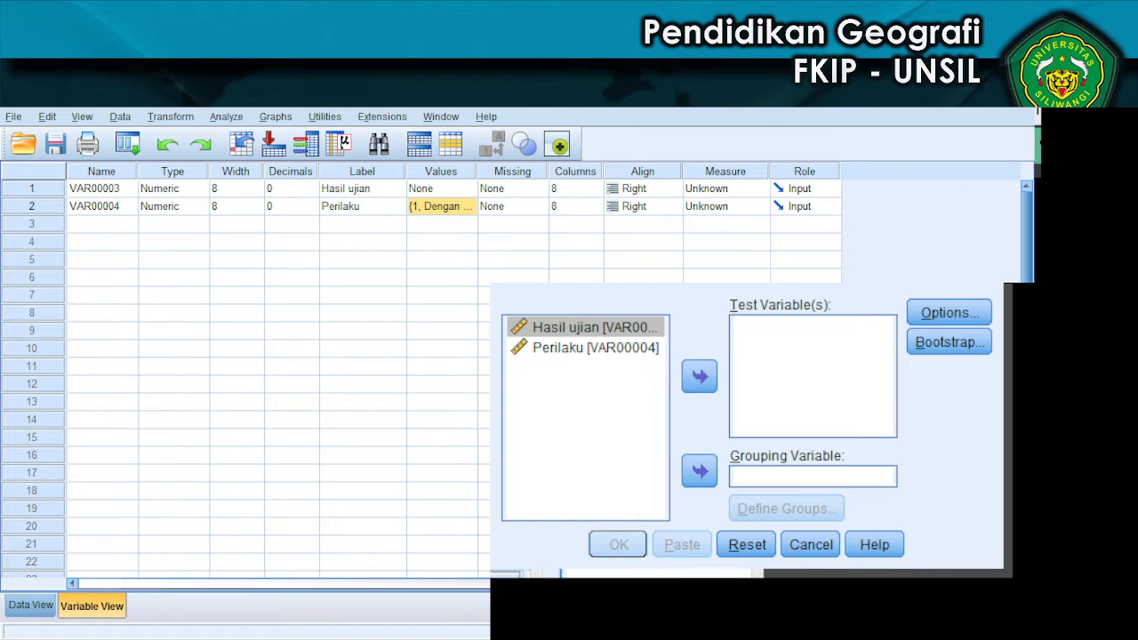
left_click(595, 348)
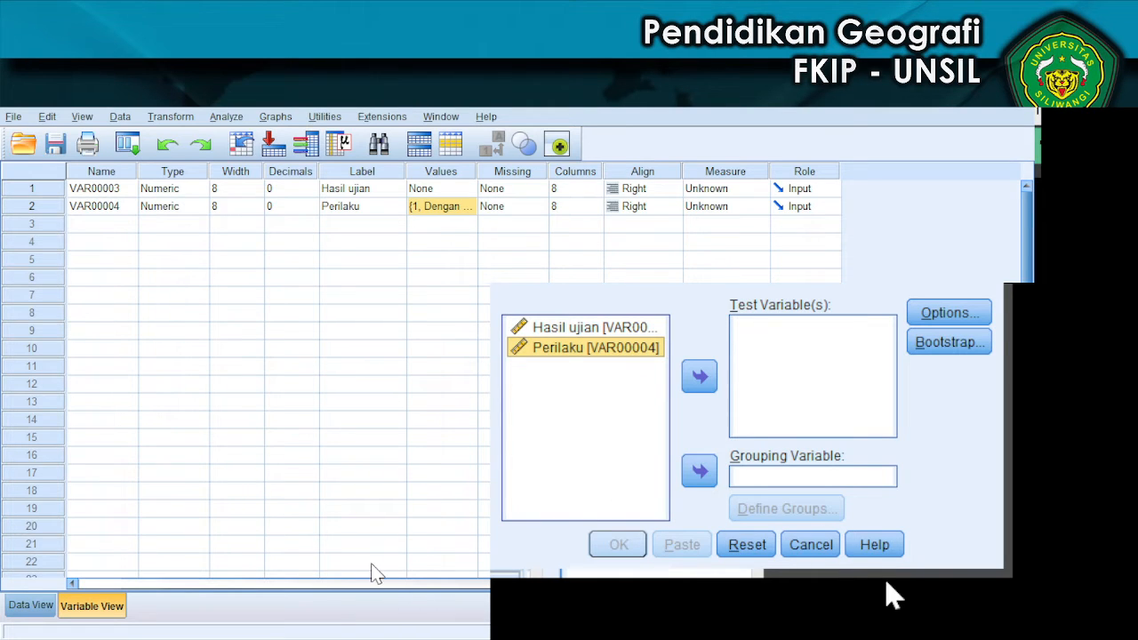
key("Up")
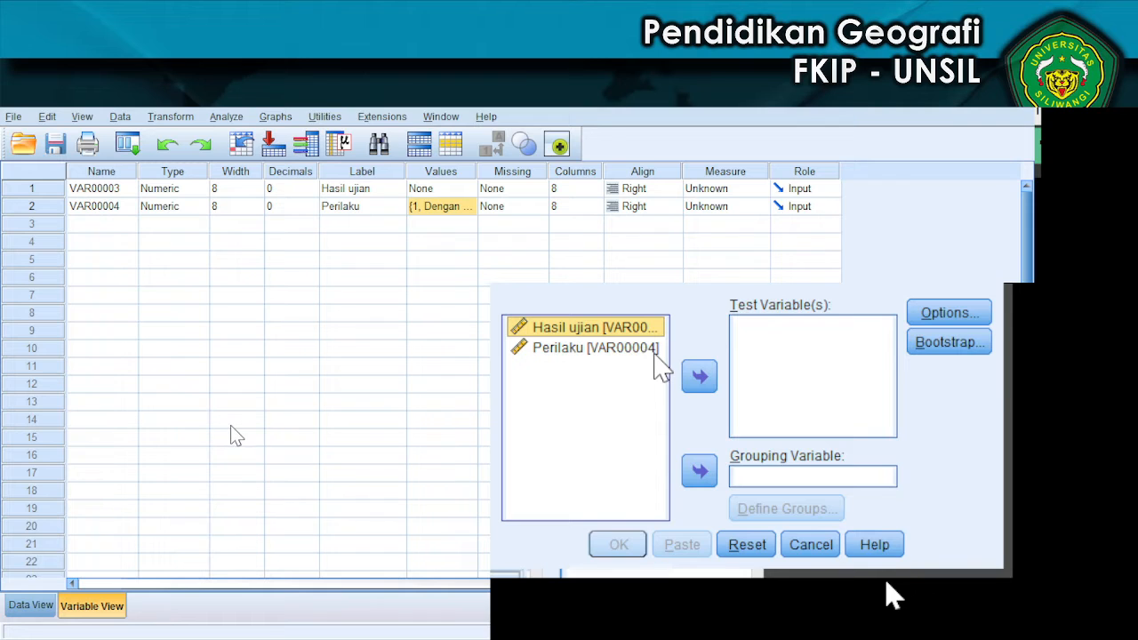
left_click(698, 377)
left_click(634, 361)
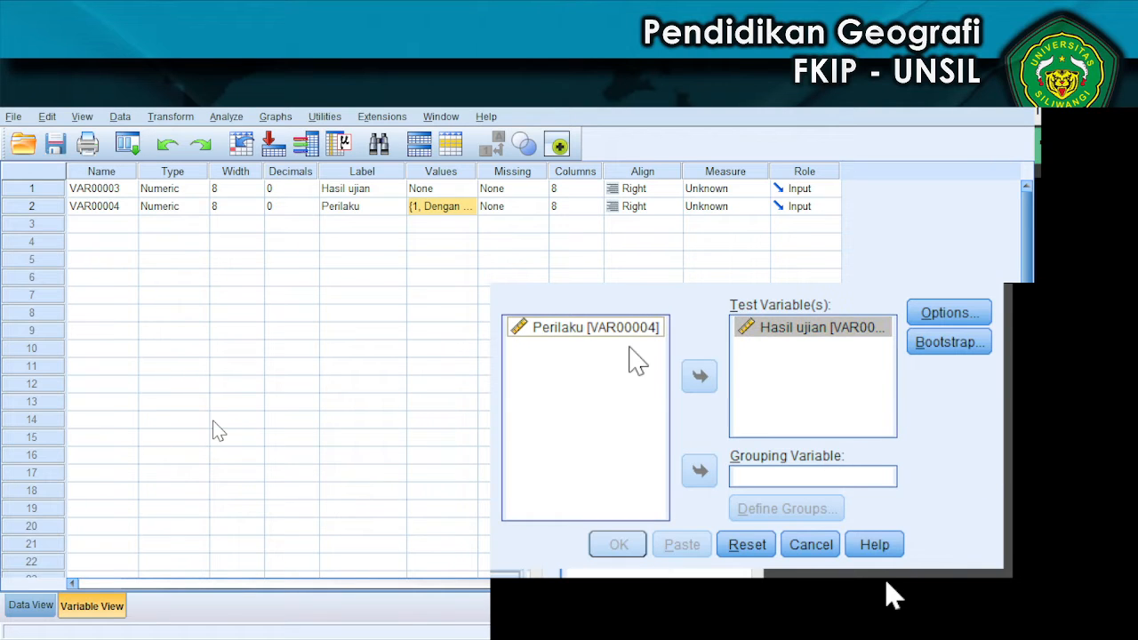
left_click(594, 327)
left_click(700, 470)
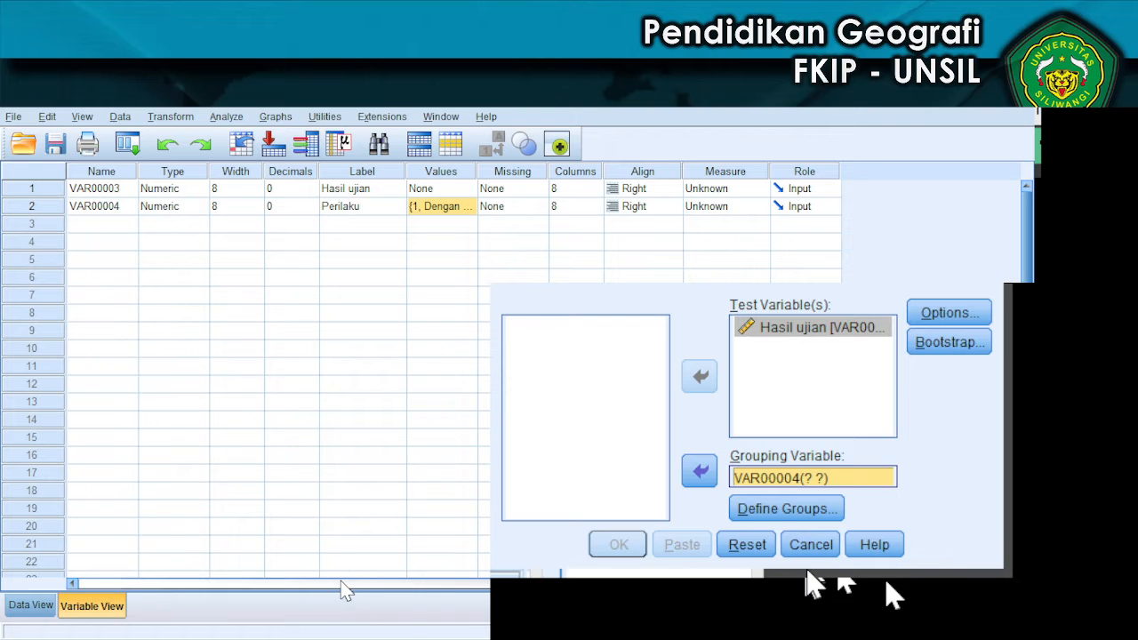
Define the groups of the grouping variable as 1 and 2 and run the t test.
left_click(786, 509)
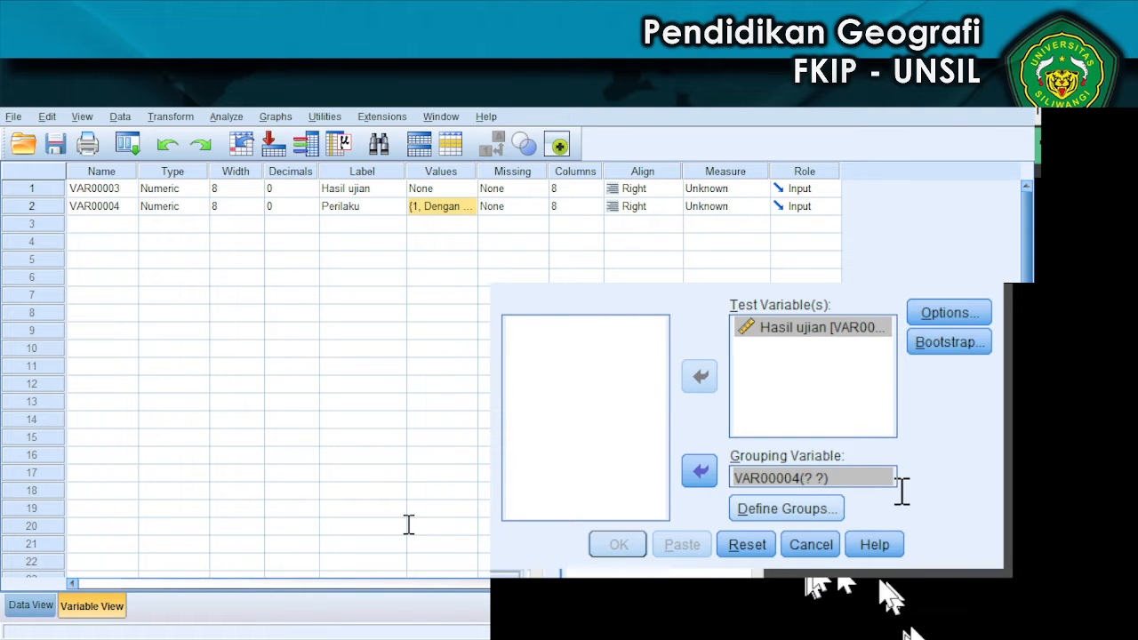
left_click(286, 629)
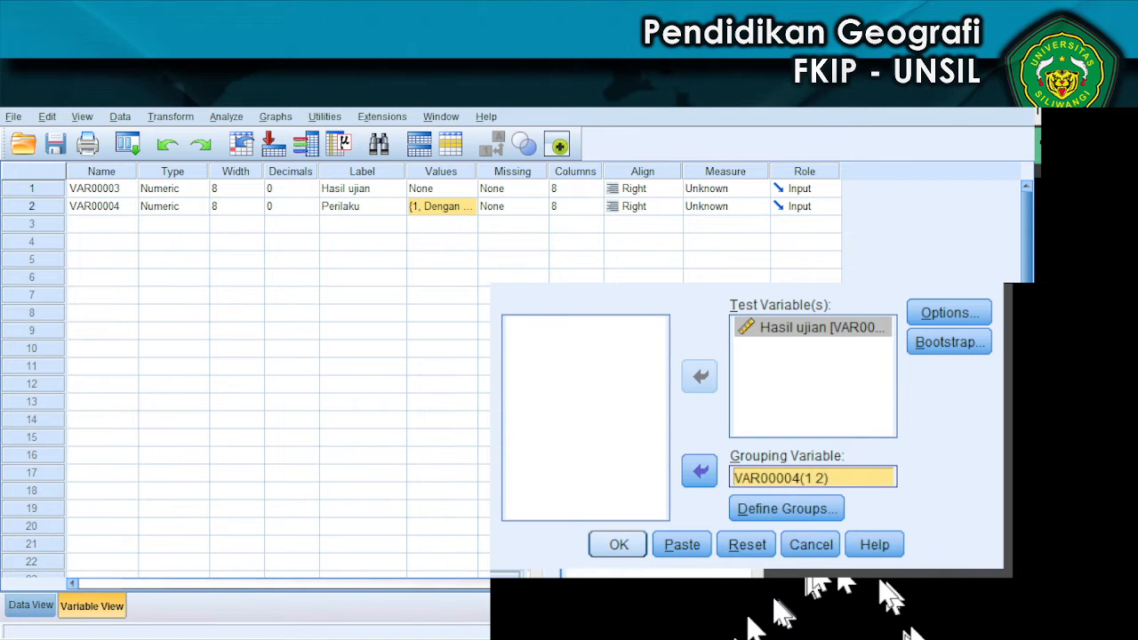
key("Return")
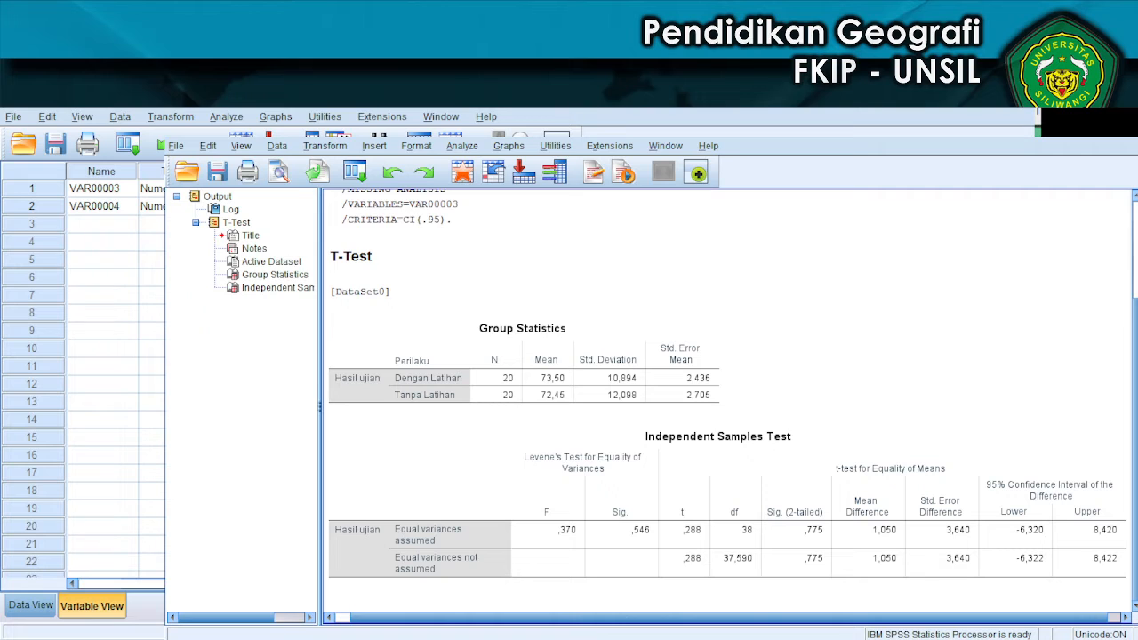
left_click(175, 147)
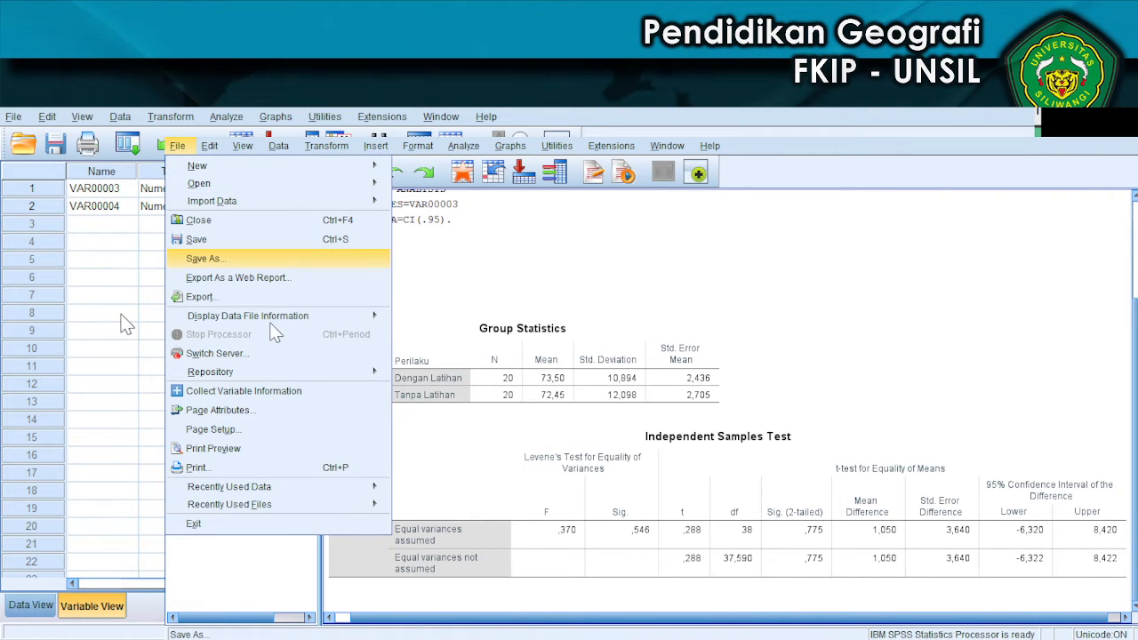
key("Escape")
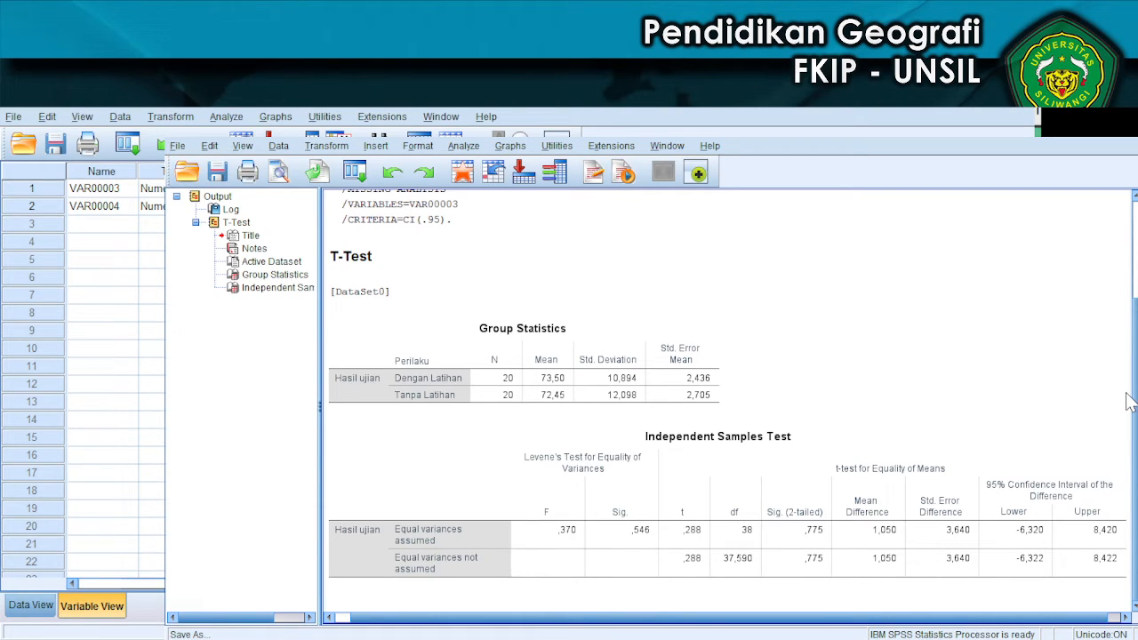
left_click(787, 487)
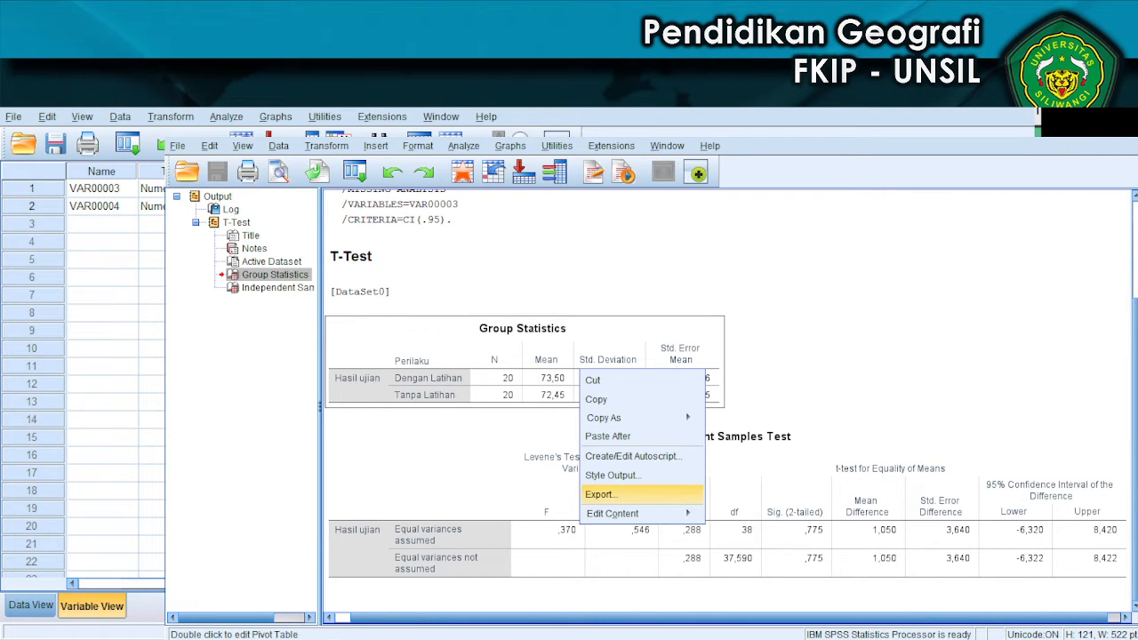
key("Escape")
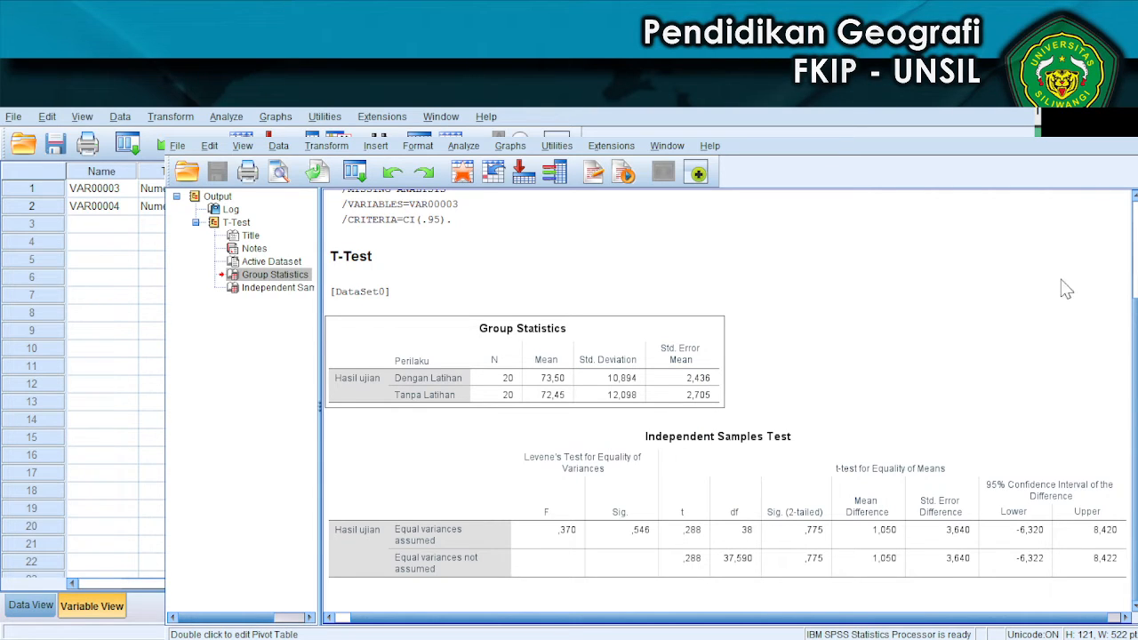
Copy the Group Statistics table from the t test output as an image.
right_click(581, 336)
key("Down")
key("Down")
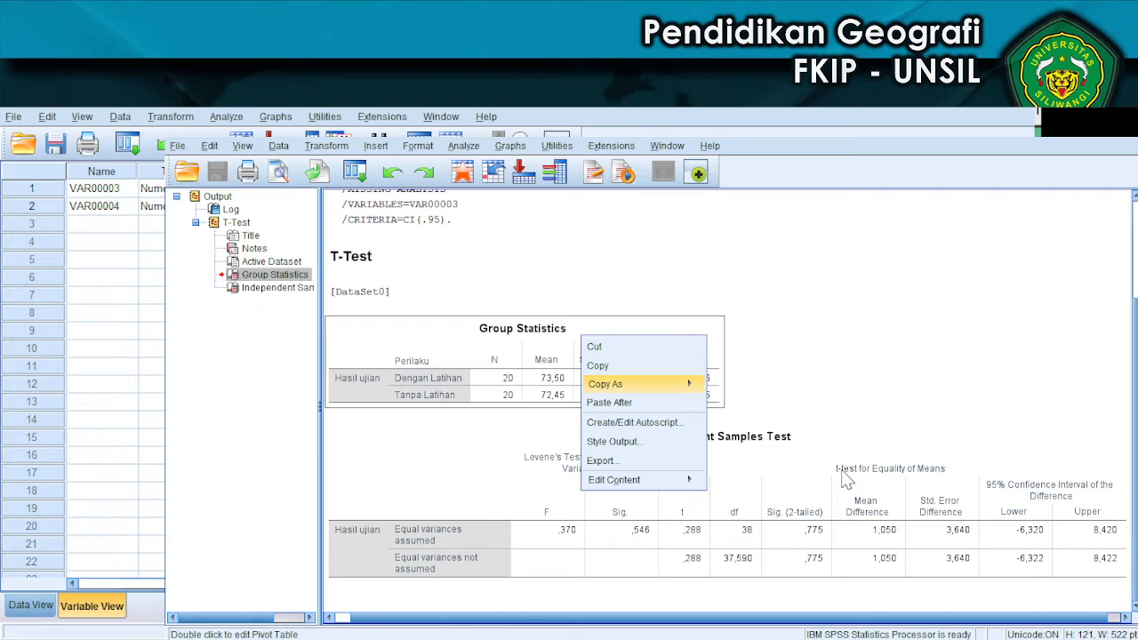
key("Down")
key("Up")
key("Right")
key("Down")
key("Down")
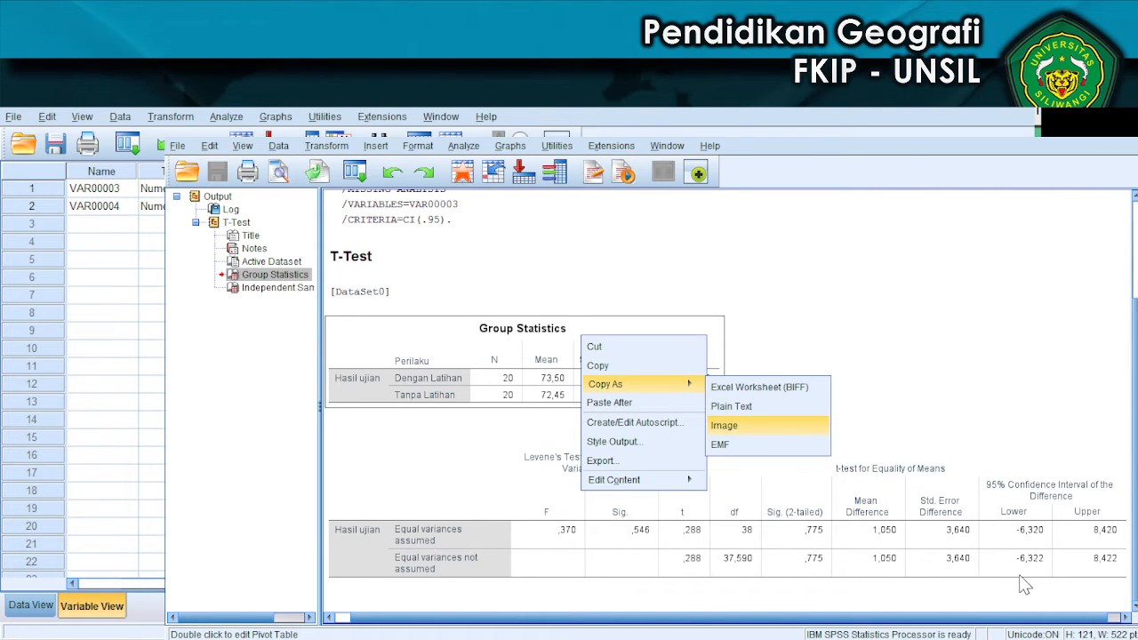
key("Return")
Switch to the Excel workbook, try to paste the copied table at cell A109 below the last data table, and undo the paste.
key("alt+Tab")
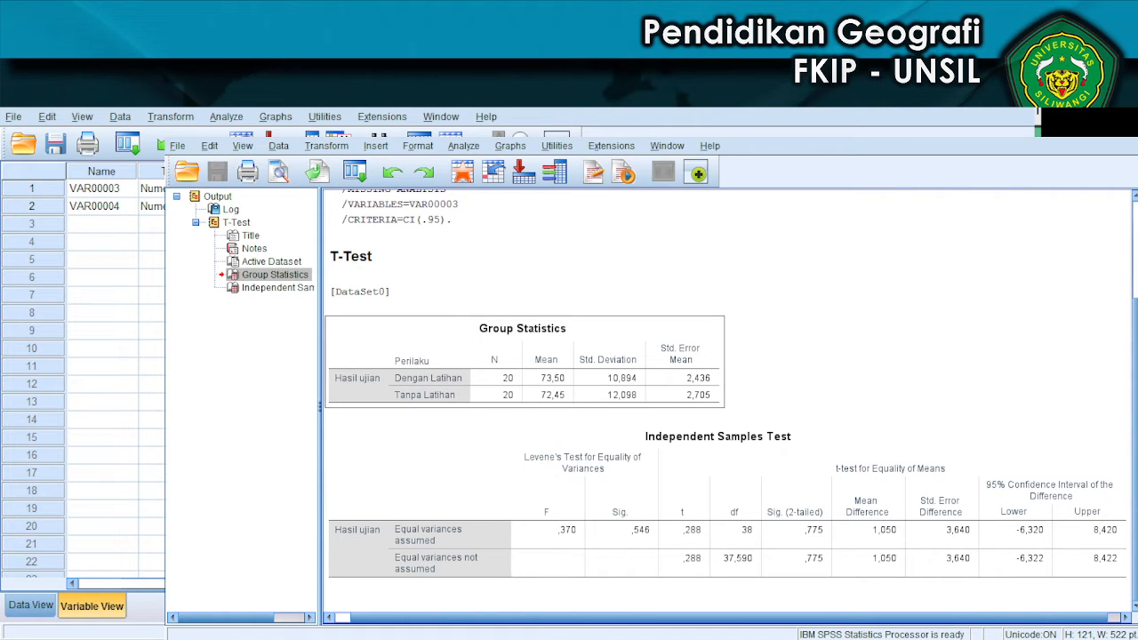
key("alt+Tab")
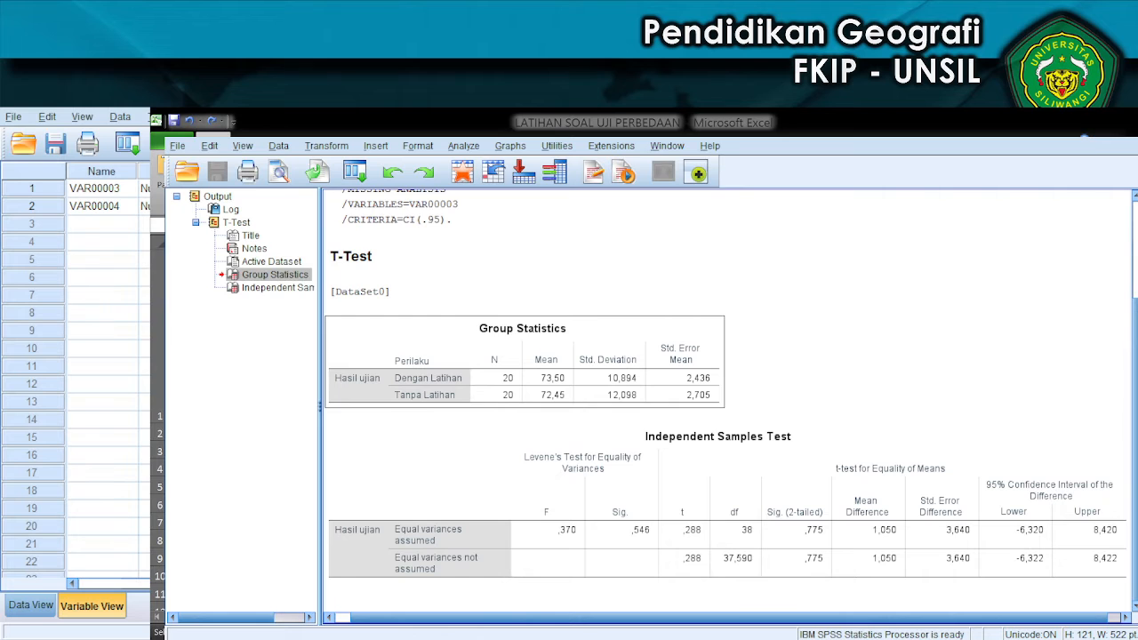
key("alt+Tab")
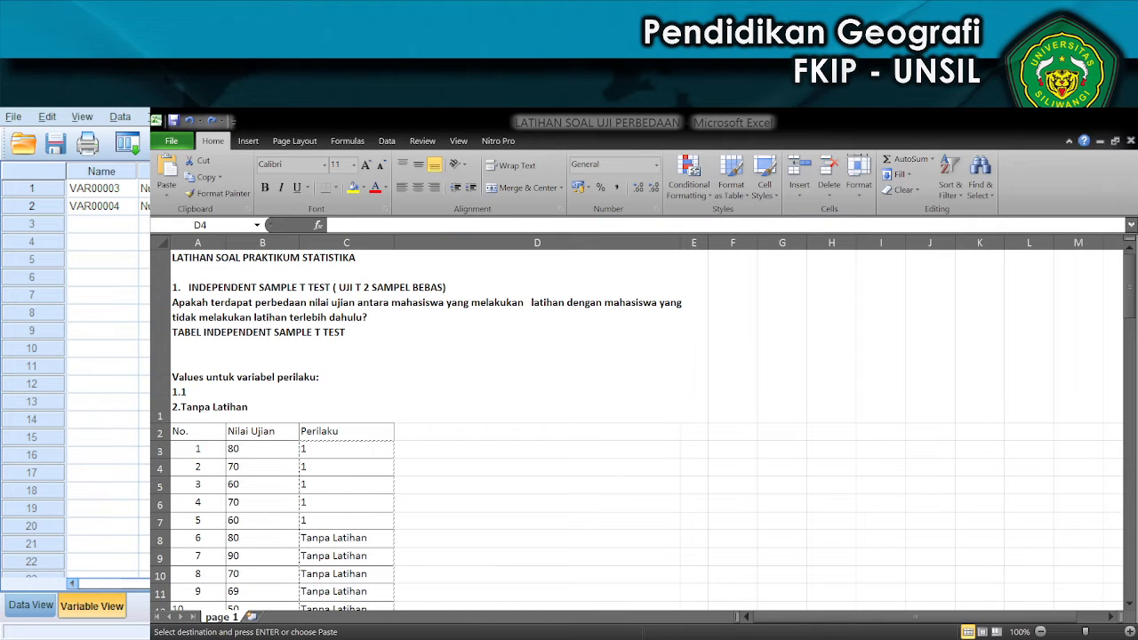
scroll(444, 520, "down", 20)
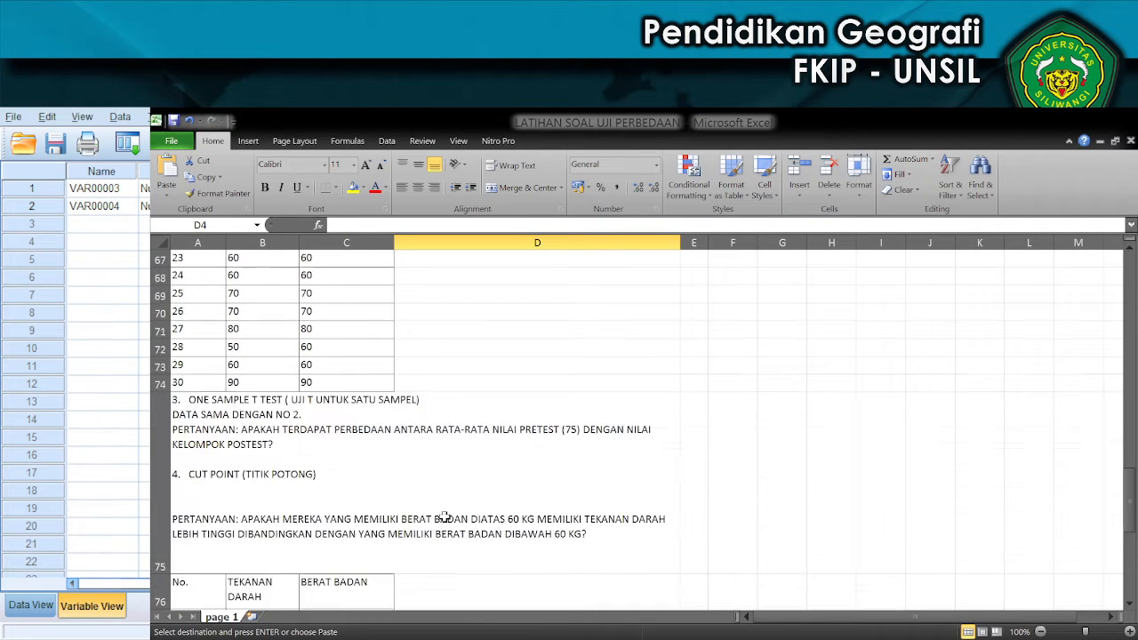
scroll(445, 518, "down", 15)
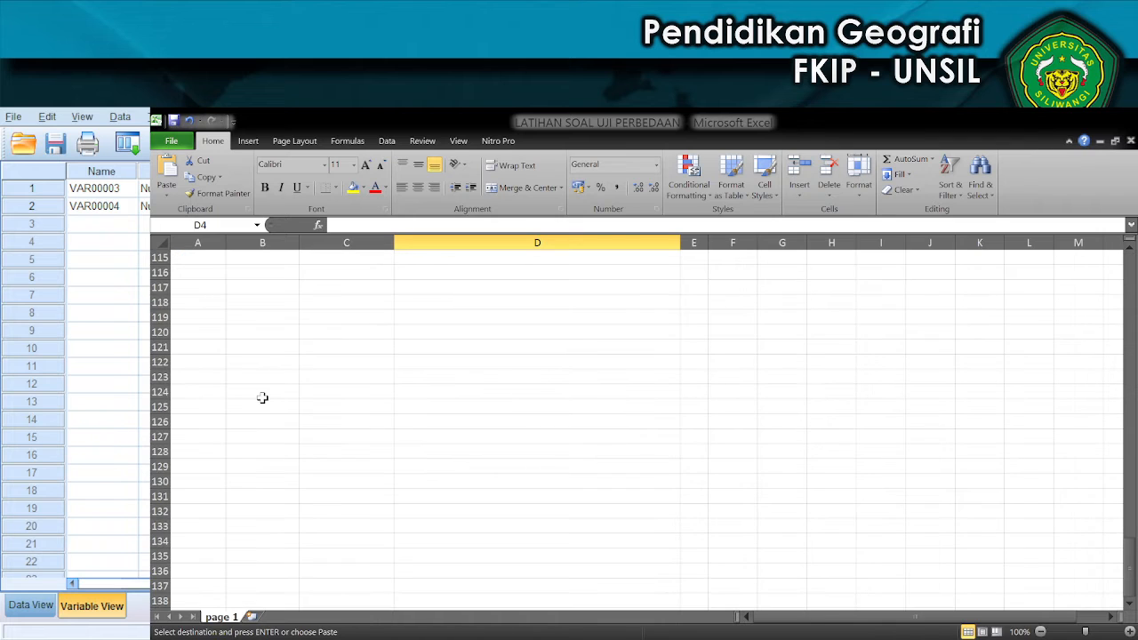
scroll(259, 402, "up", 5)
left_click(200, 411)
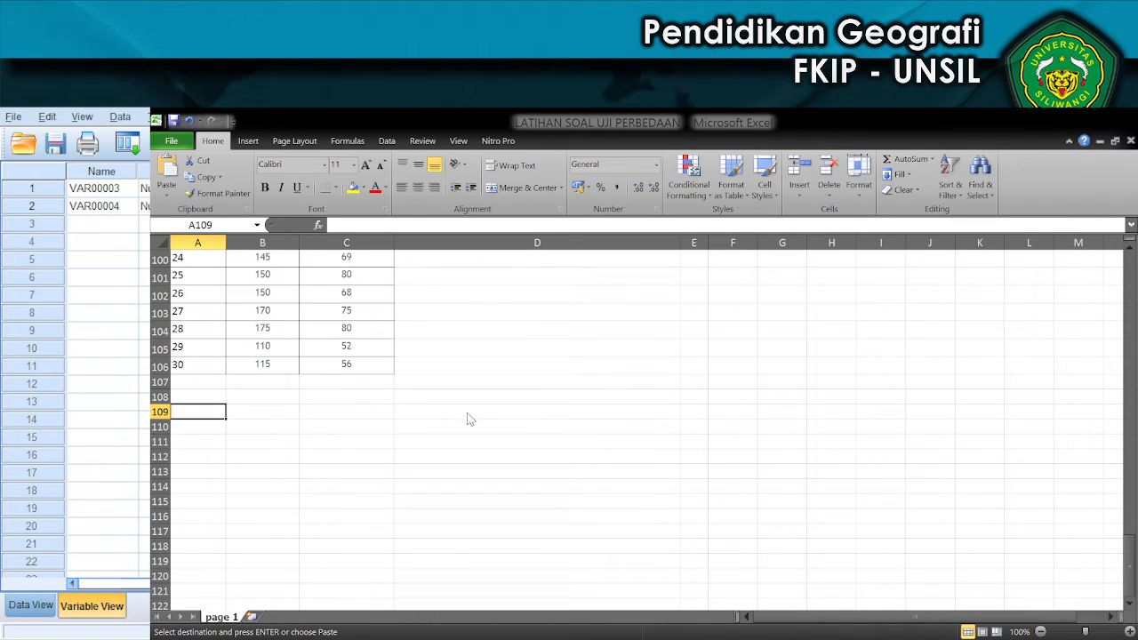
key("ctrl+v")
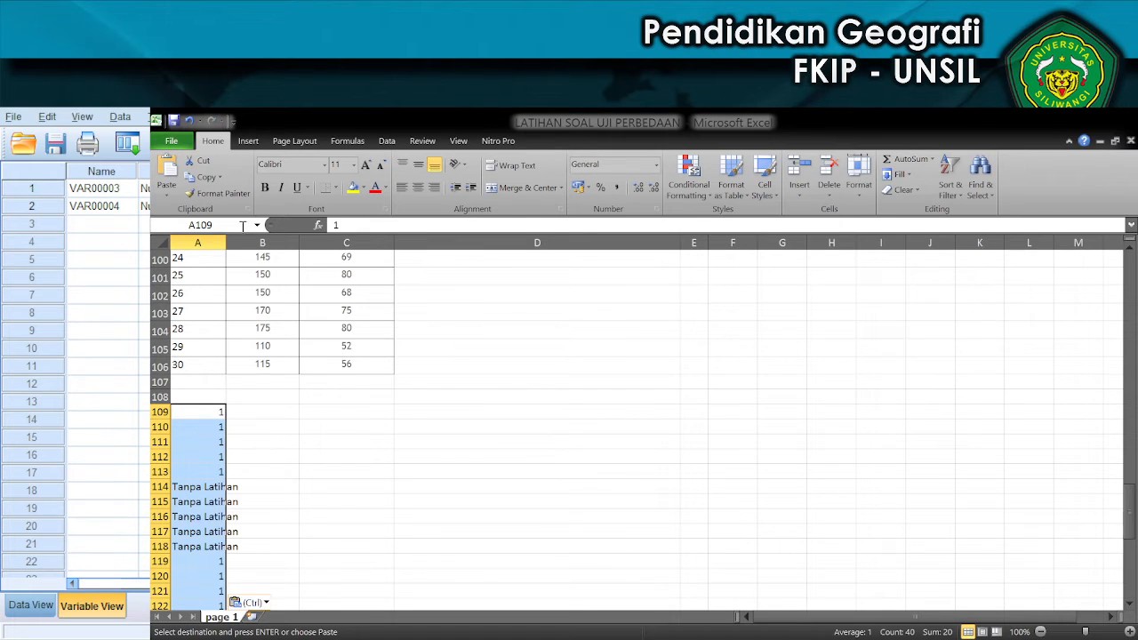
key("ctrl+z")
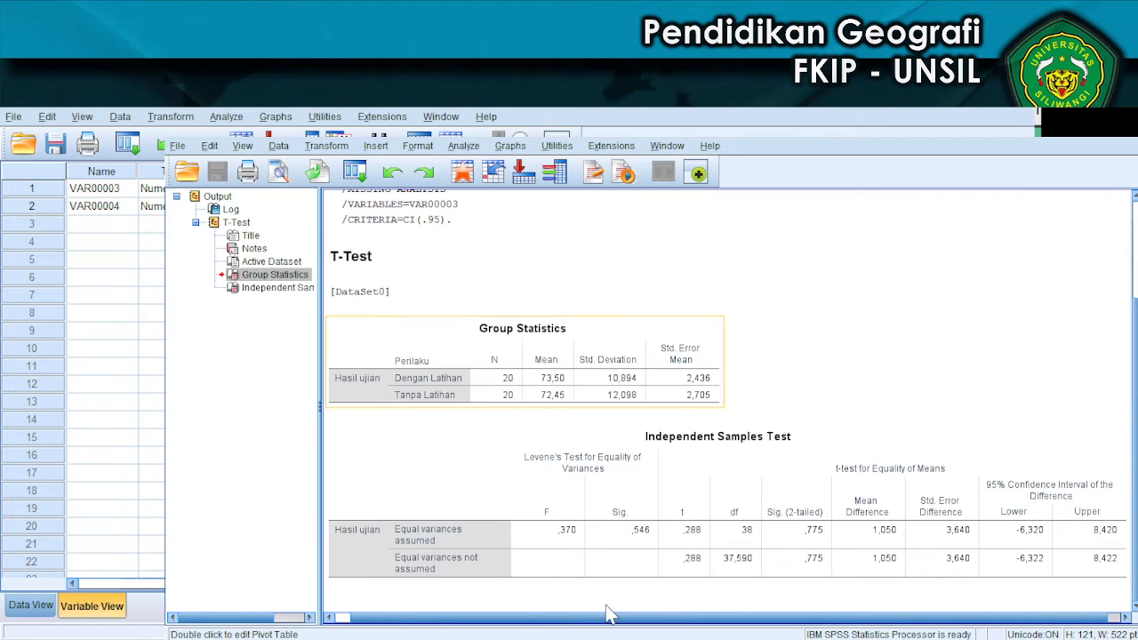
Copy the Group Statistics table from the SPSS output again, switch to the Excel workbook and select cell B112.
right_click(432, 378)
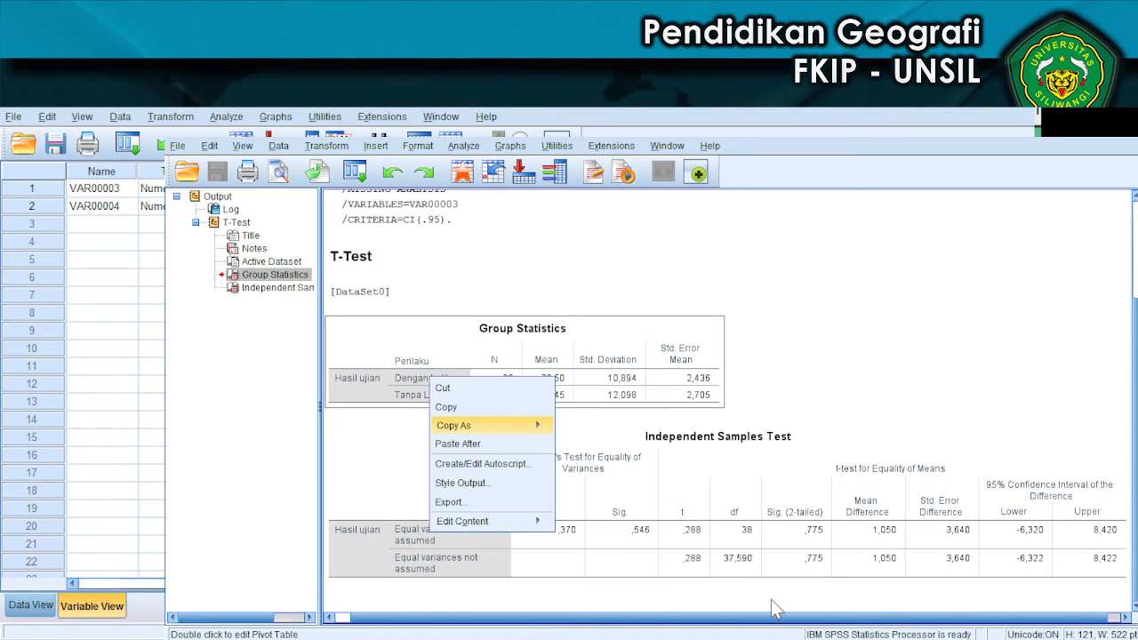
mouse_move(485, 426)
left_click(576, 467)
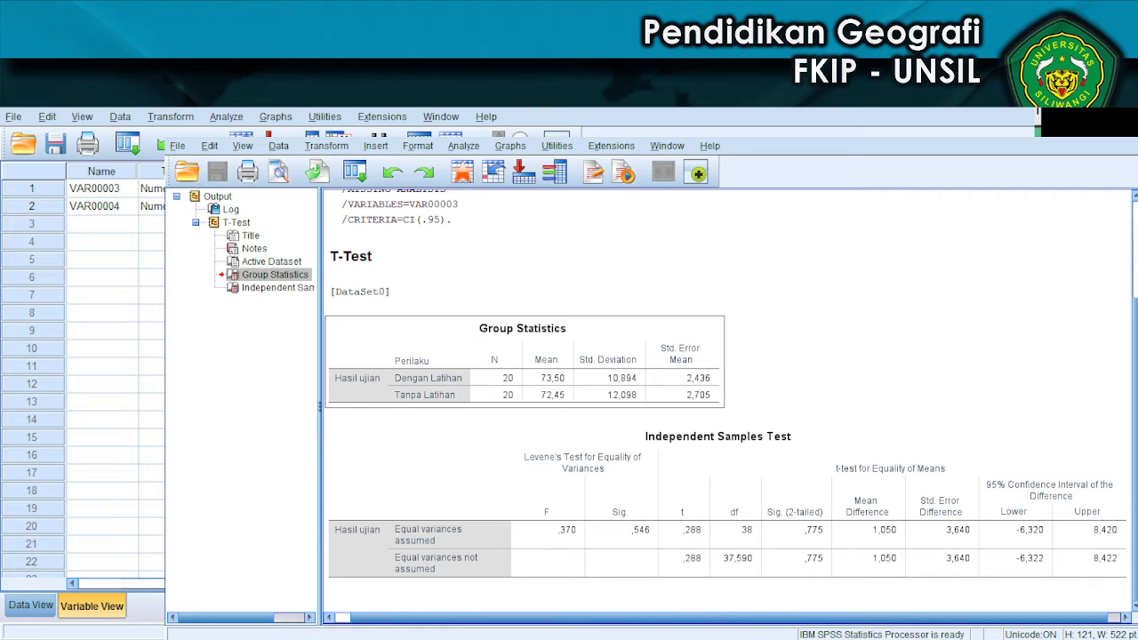
key("alt+Tab")
left_click(281, 467)
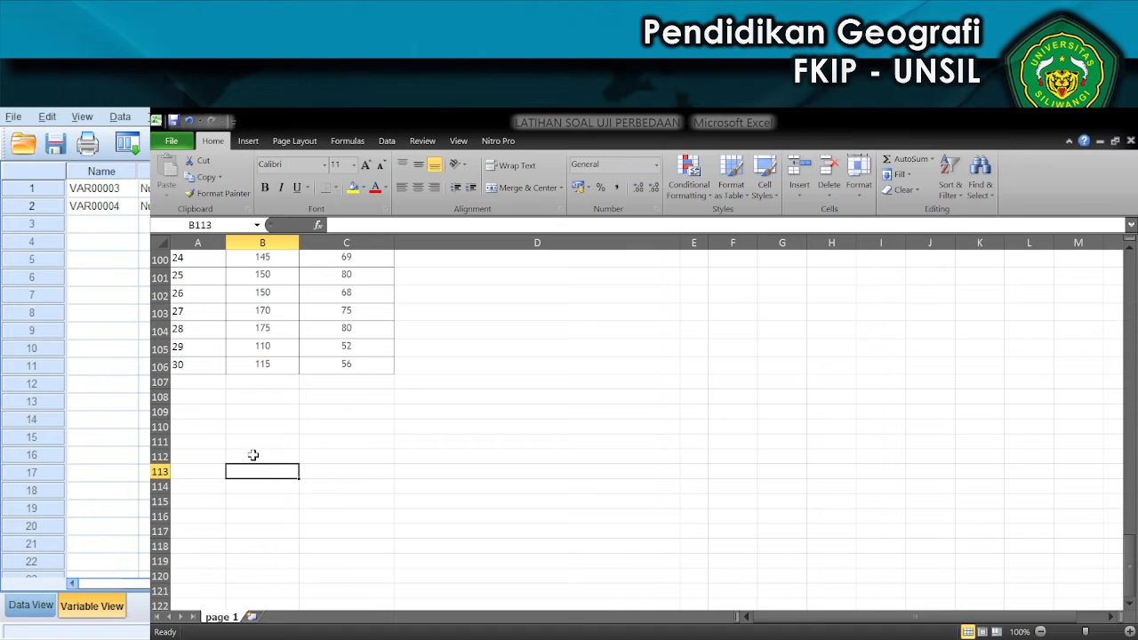
left_click(254, 455)
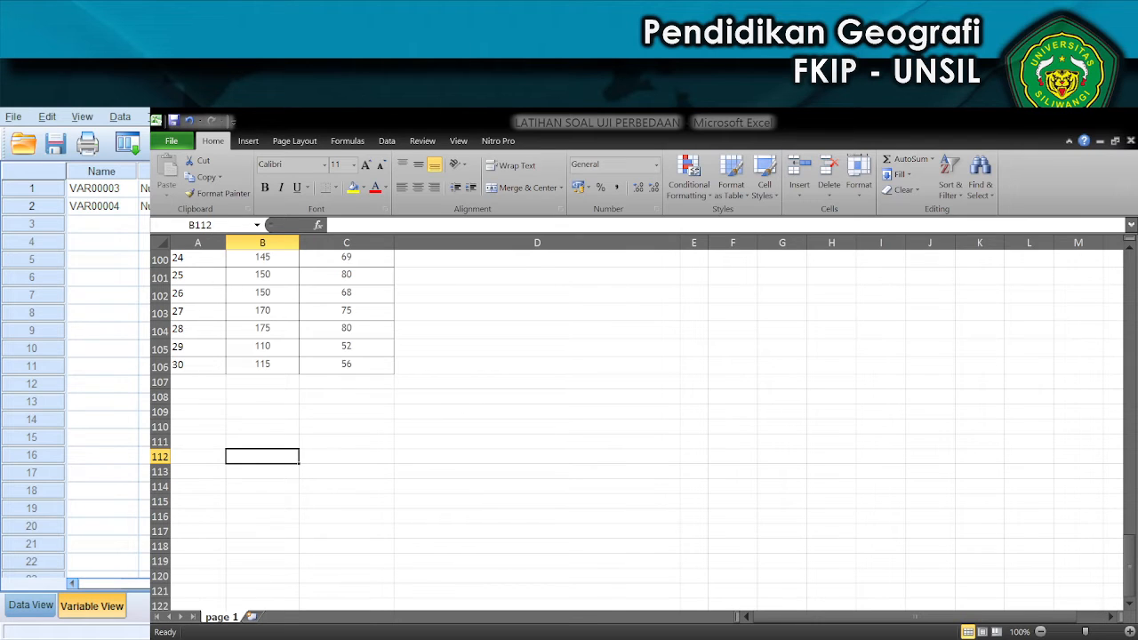
Copy the Independent Samples Test table from the SPSS output and paste it below the Group Statistics table in the Word document.
key("alt+Tab")
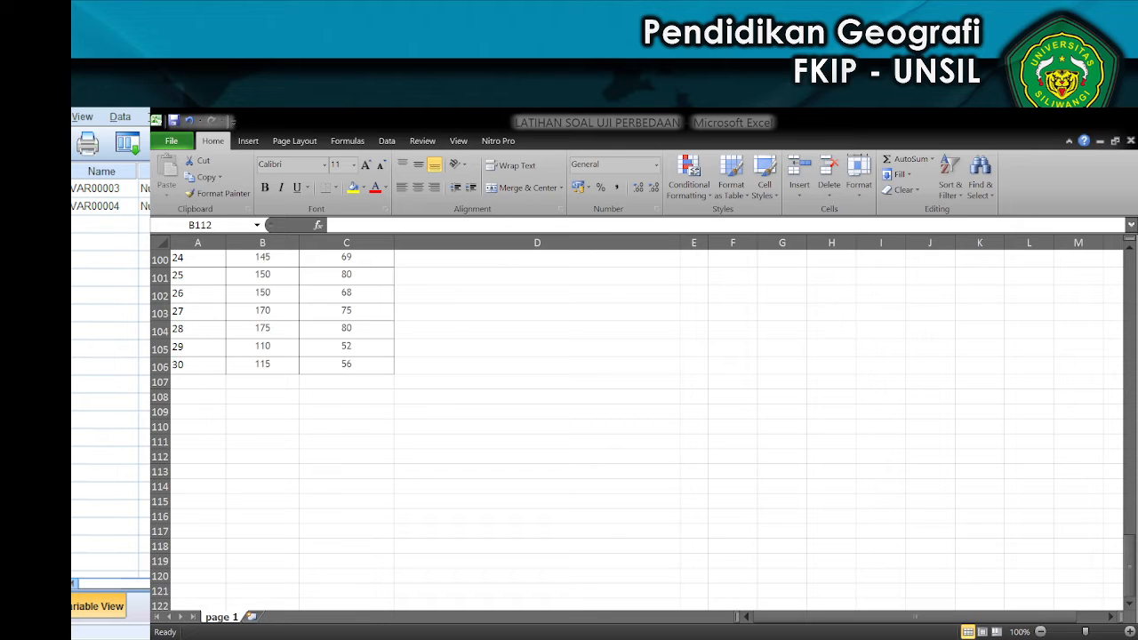
key("alt+Tab")
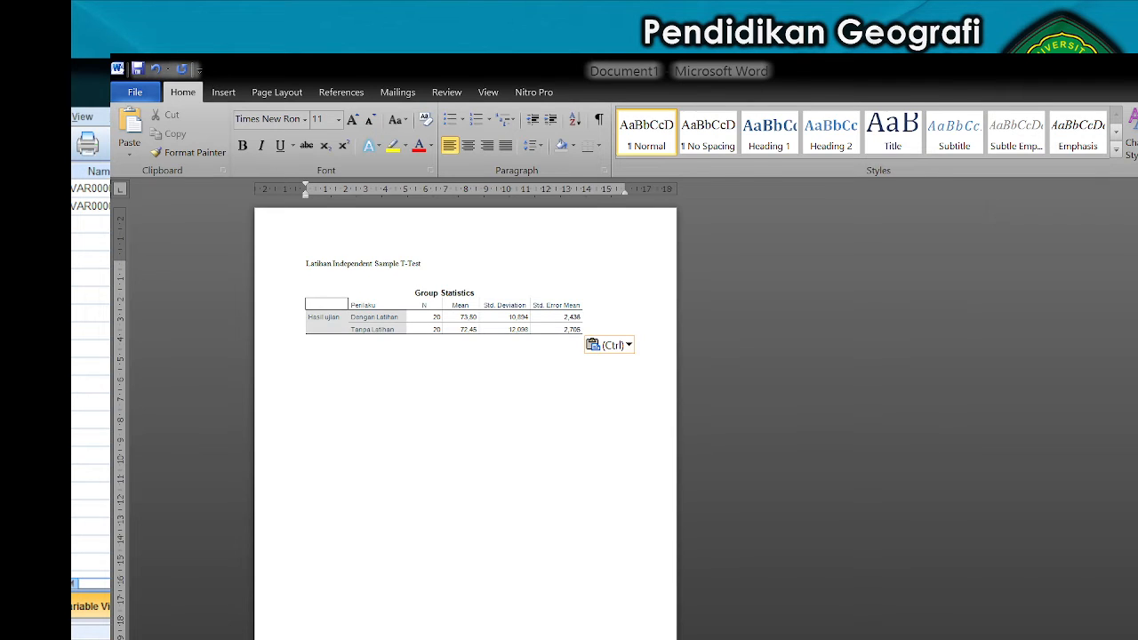
key("alt+Tab")
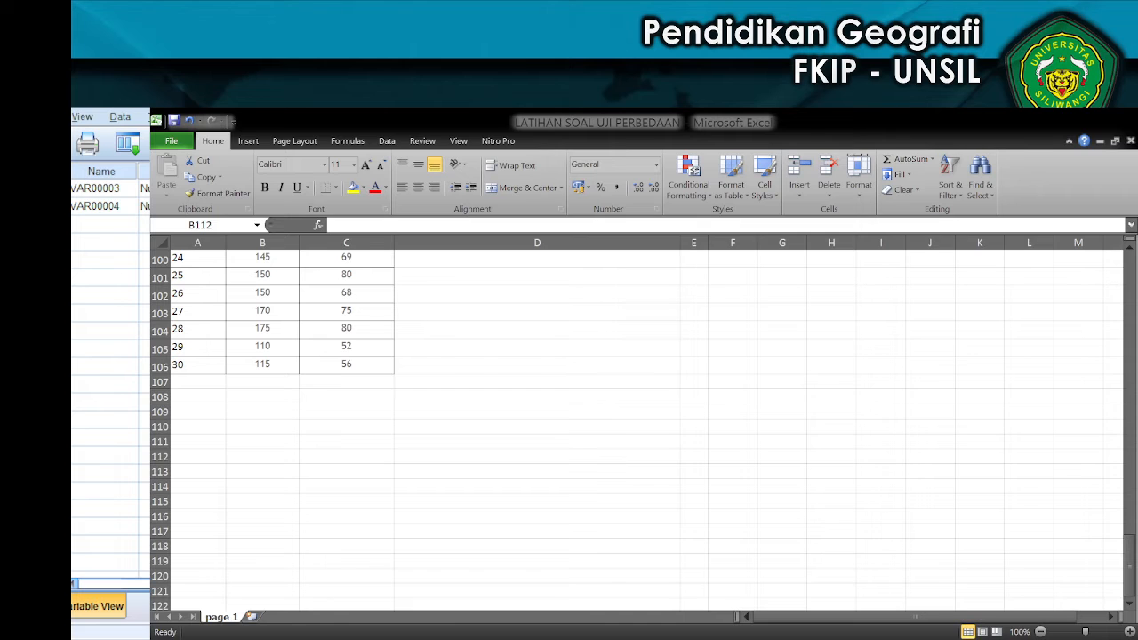
key("alt+Tab")
left_click(500, 445)
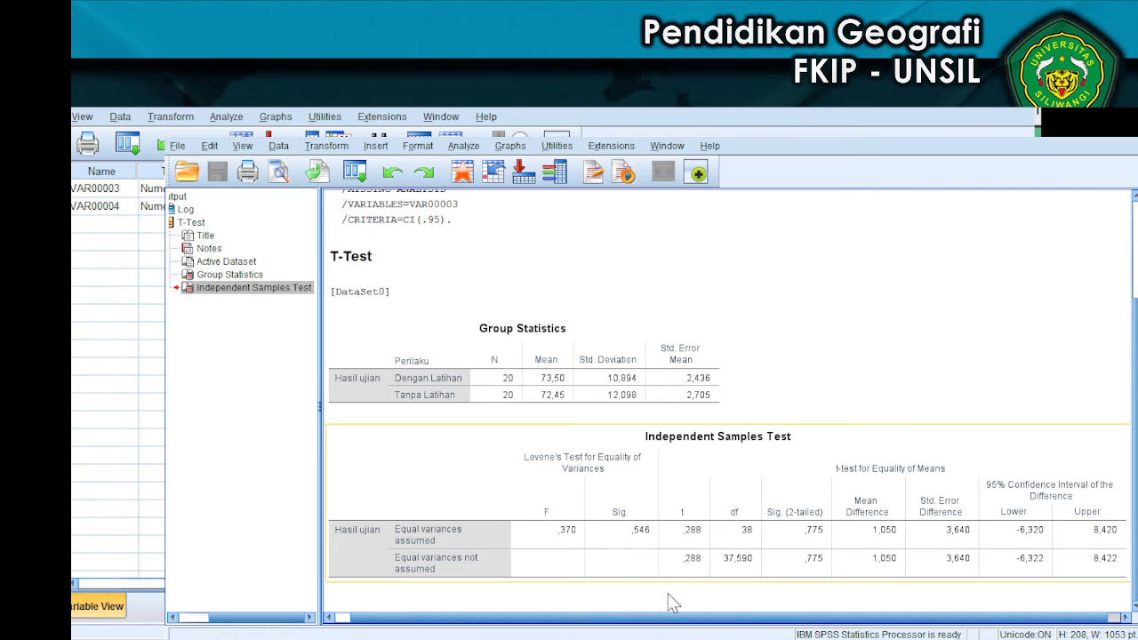
right_click(500, 445)
left_click(524, 469)
key("alt+Tab")
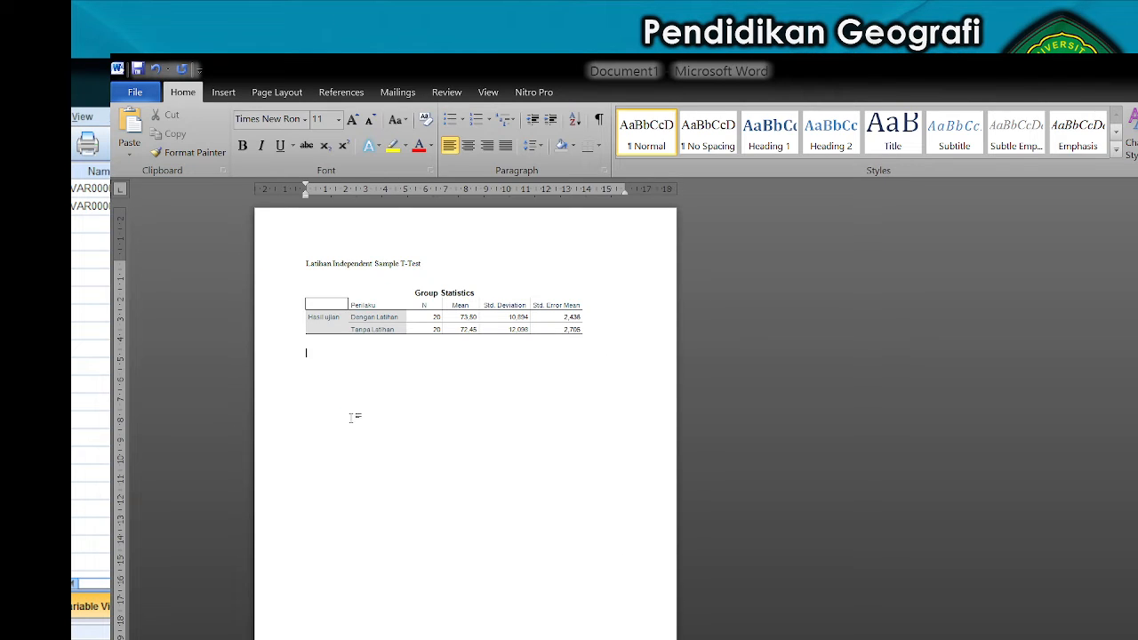
key("ctrl+v")
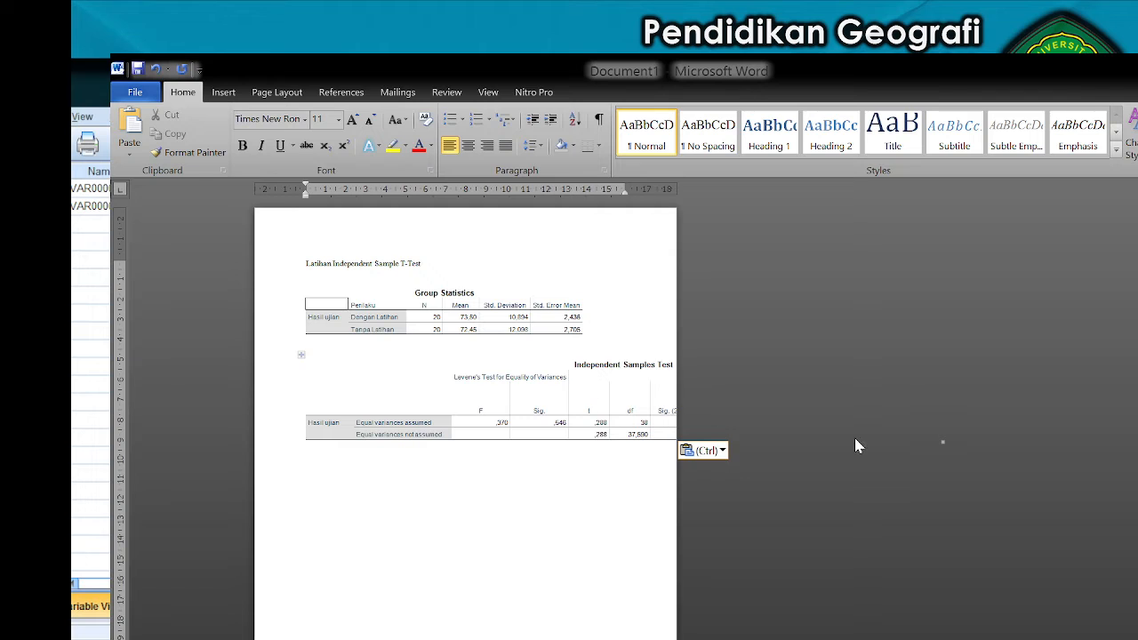
Change the Word document's page orientation to landscape.
left_click(264, 94)
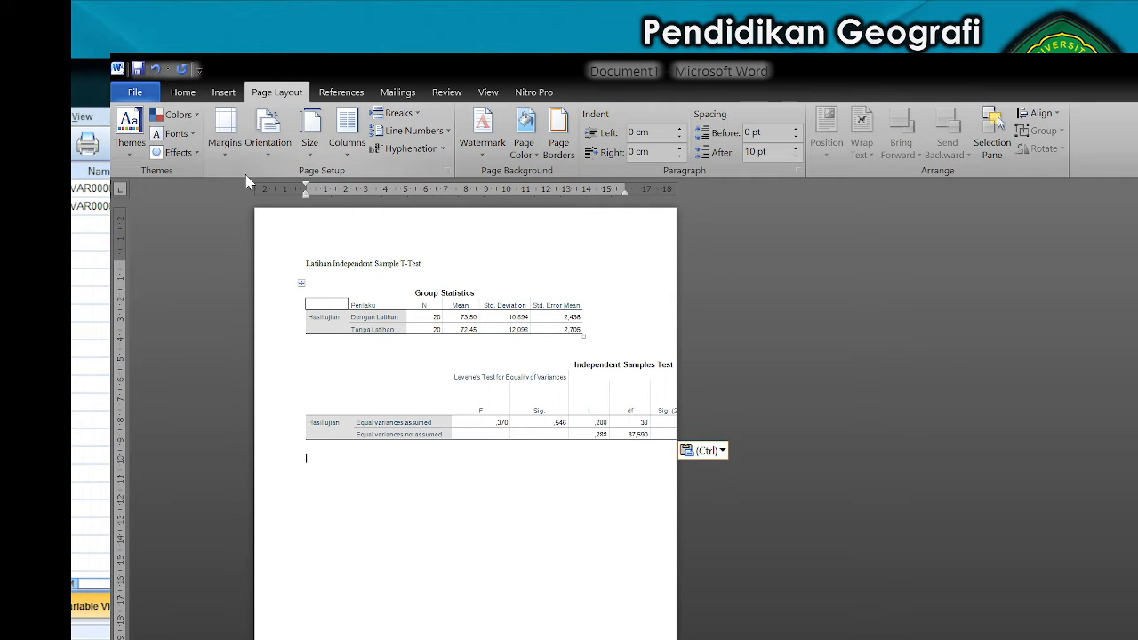
left_click(182, 93)
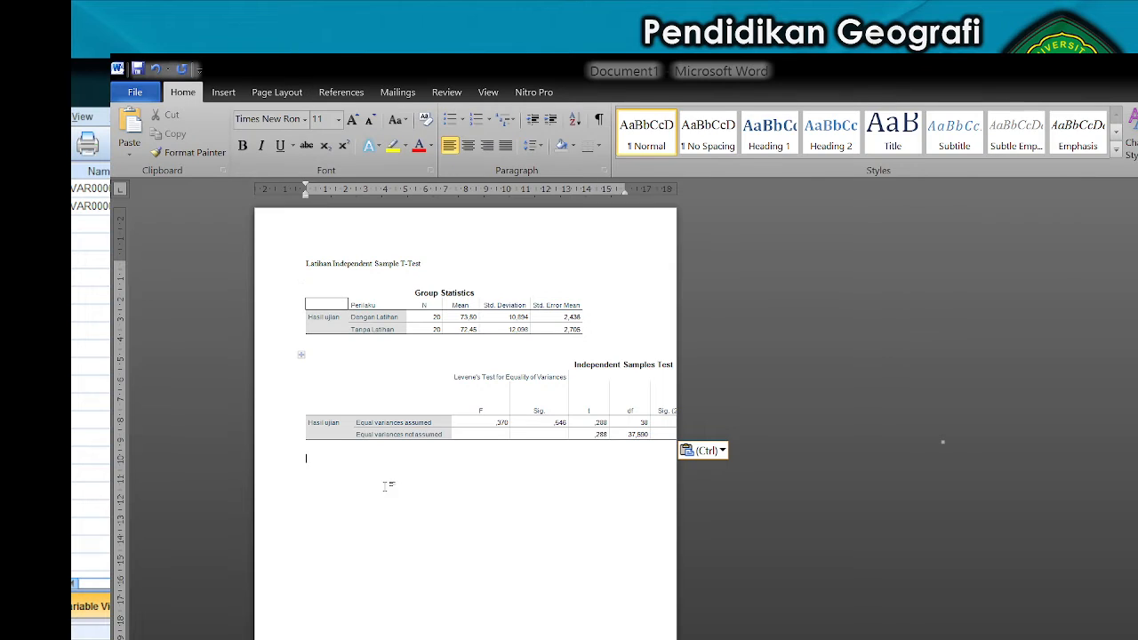
left_click(275, 92)
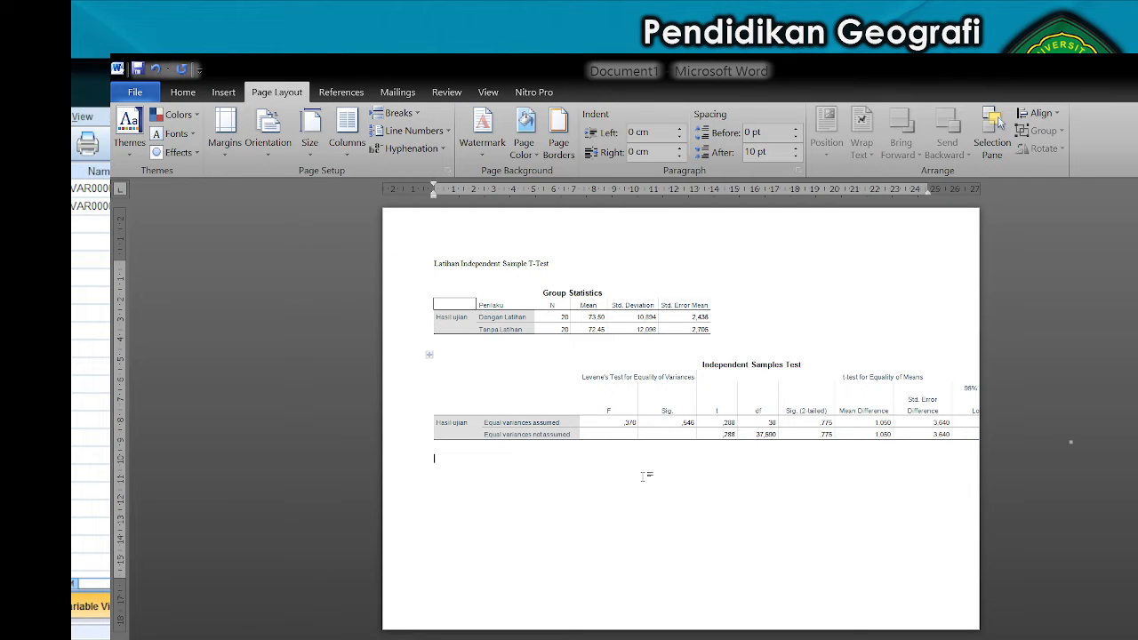
Try to shrink the Independent Samples Test table to fit the page width, and undo the resize.
left_click(949, 437)
left_click(974, 481)
left_click_drag(1071, 443, 977, 402)
key("ctrl+z")
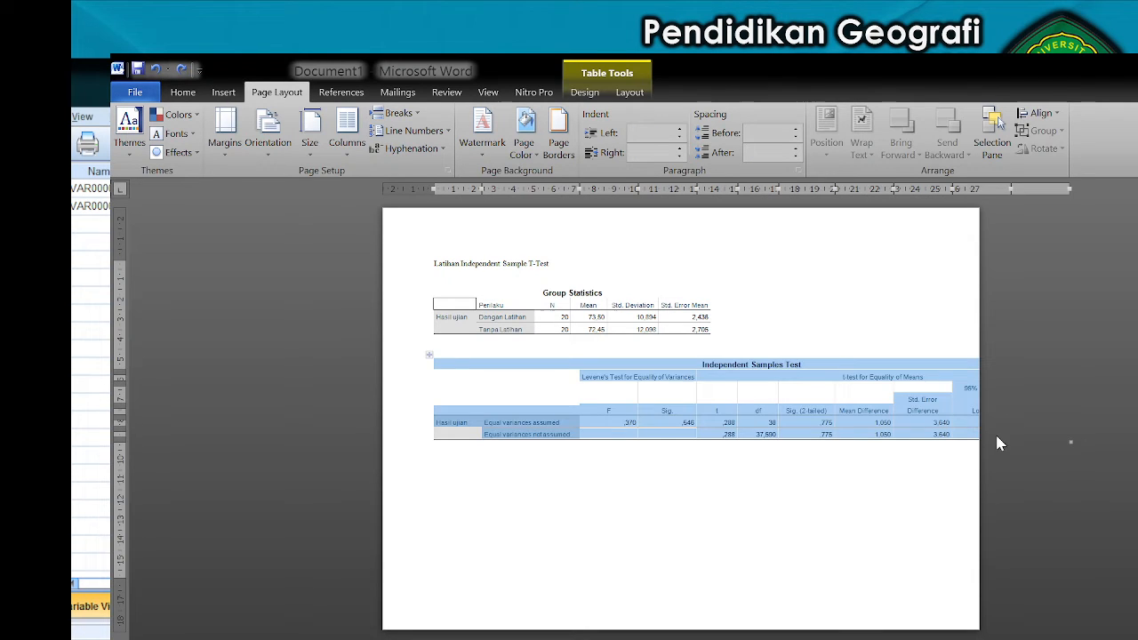
Move the Independent Samples Test table to the page's left edge and shrink it until all its columns fit on the page.
left_click(930, 402)
left_click_drag(429, 356, 409, 353)
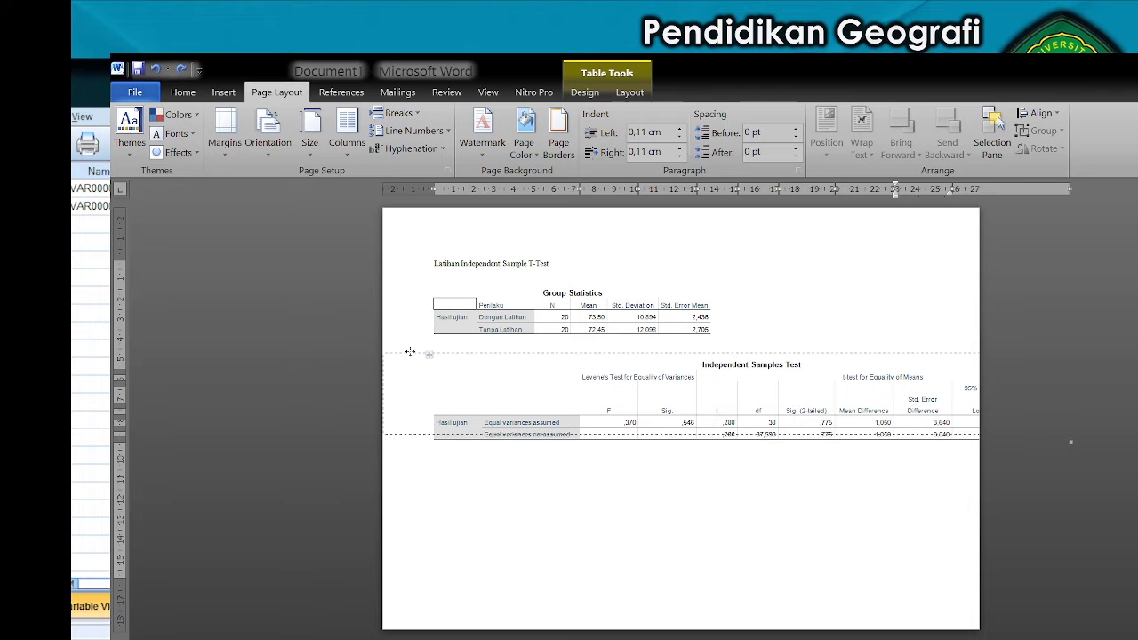
left_click(589, 490)
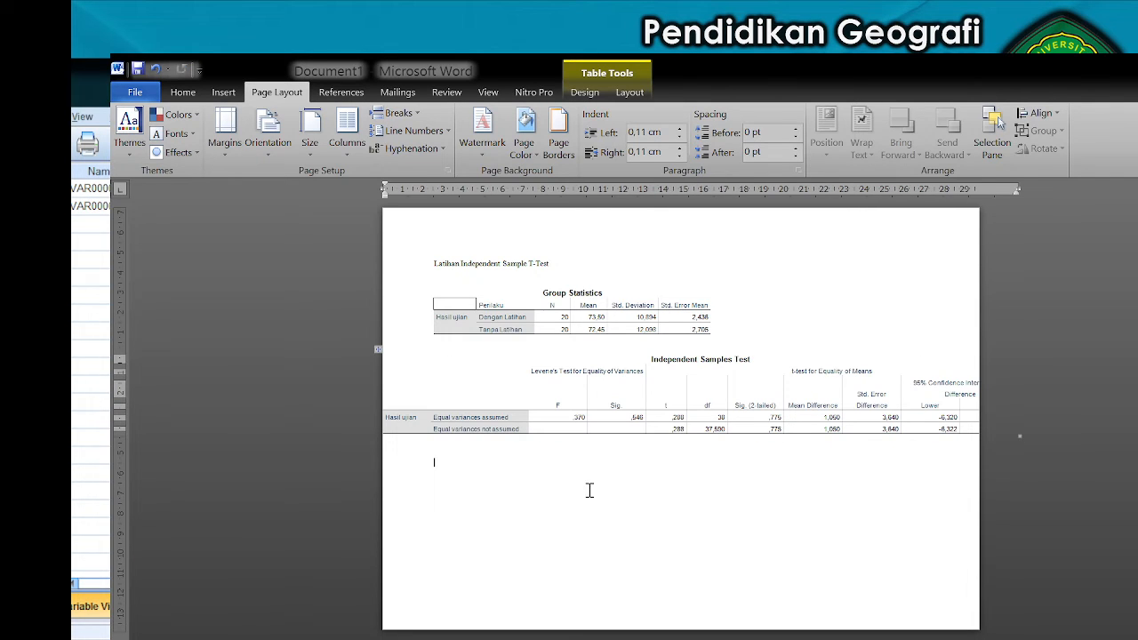
left_click(963, 430)
left_click(1021, 439)
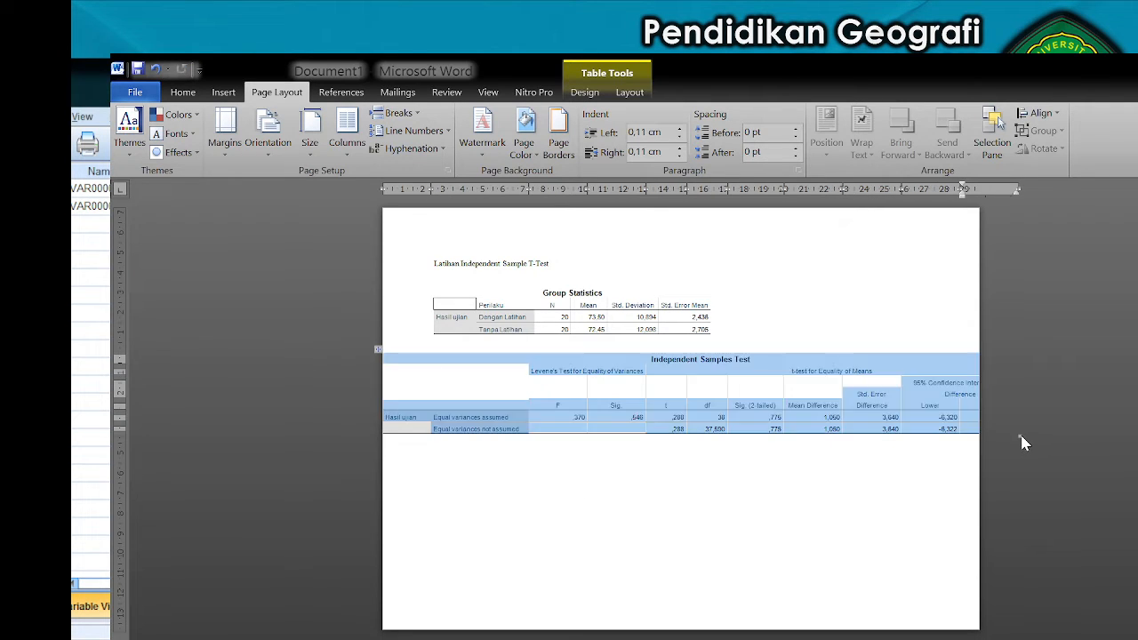
left_click_drag(1021, 438, 907, 380)
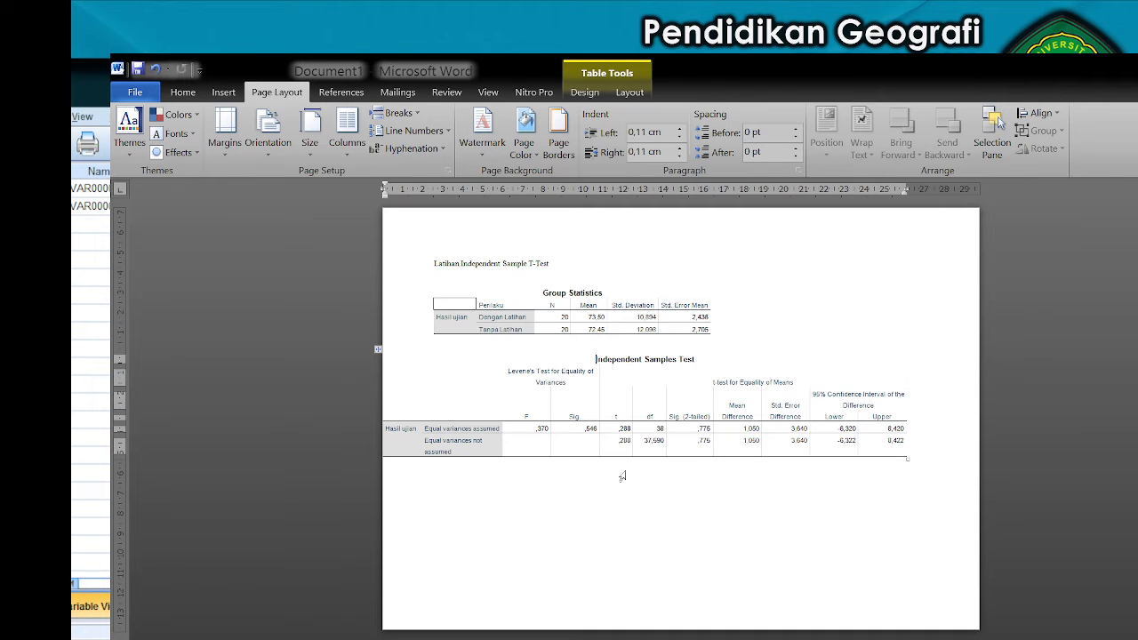
Move the Independent Samples Test table back to the left text margin and reduce its width to fit between the margins.
left_click_drag(379, 348, 415, 356)
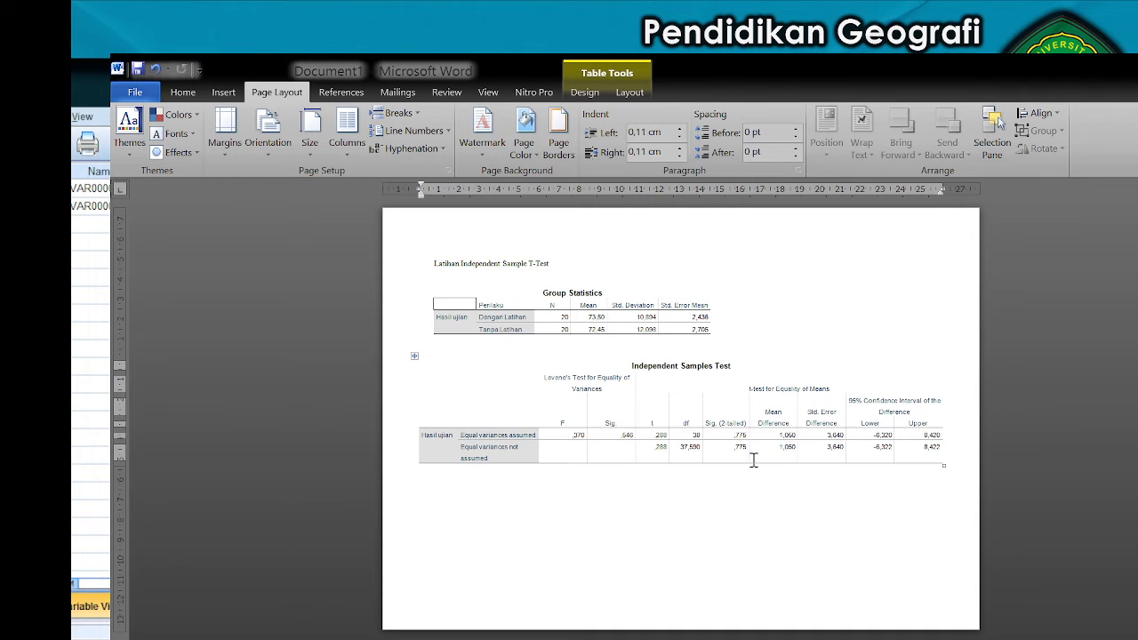
left_click_drag(941, 465, 907, 457)
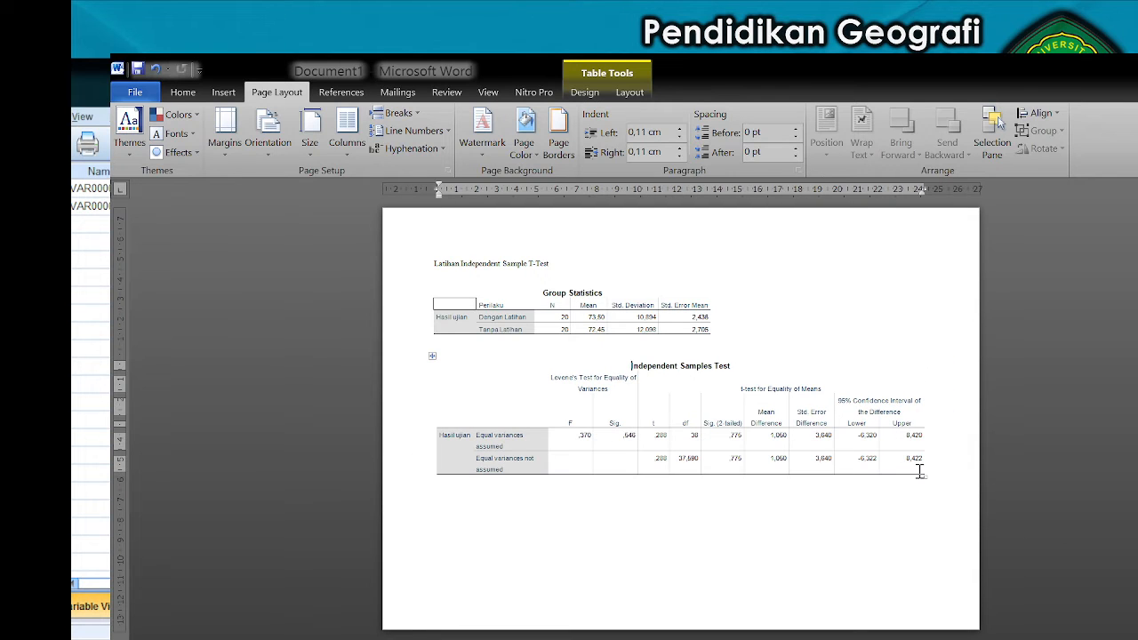
left_click(430, 355)
left_click(514, 529)
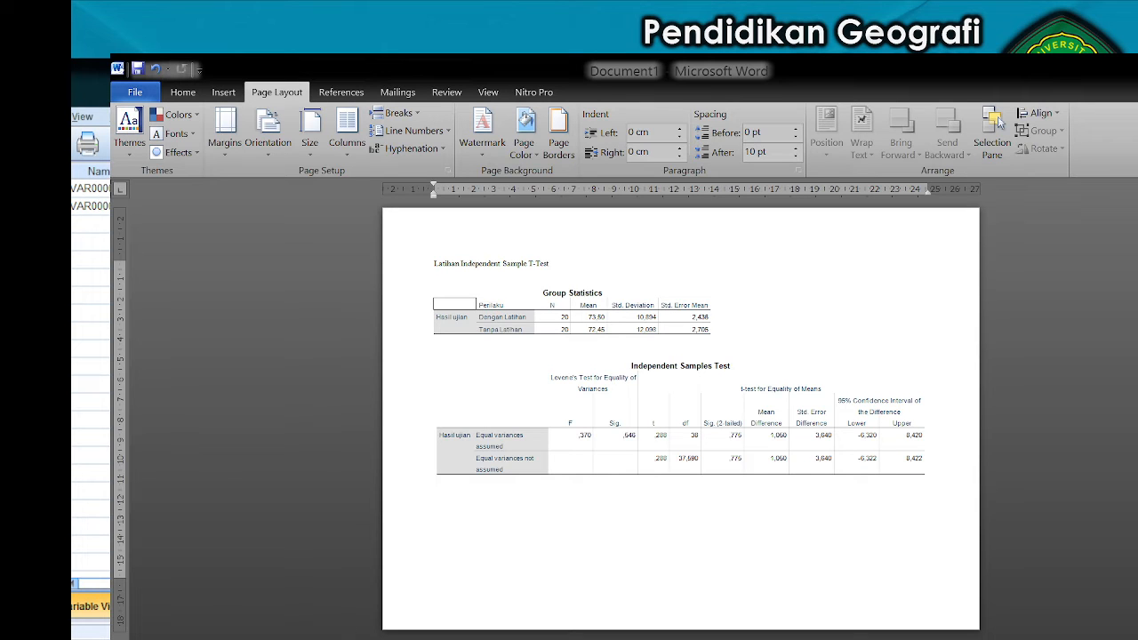
Write the line "Nilai Sig hasil test independent samples t-test adalah Sig = 0,546" below the Independent Samples Test table.
scroll(681, 418, "up", 3)
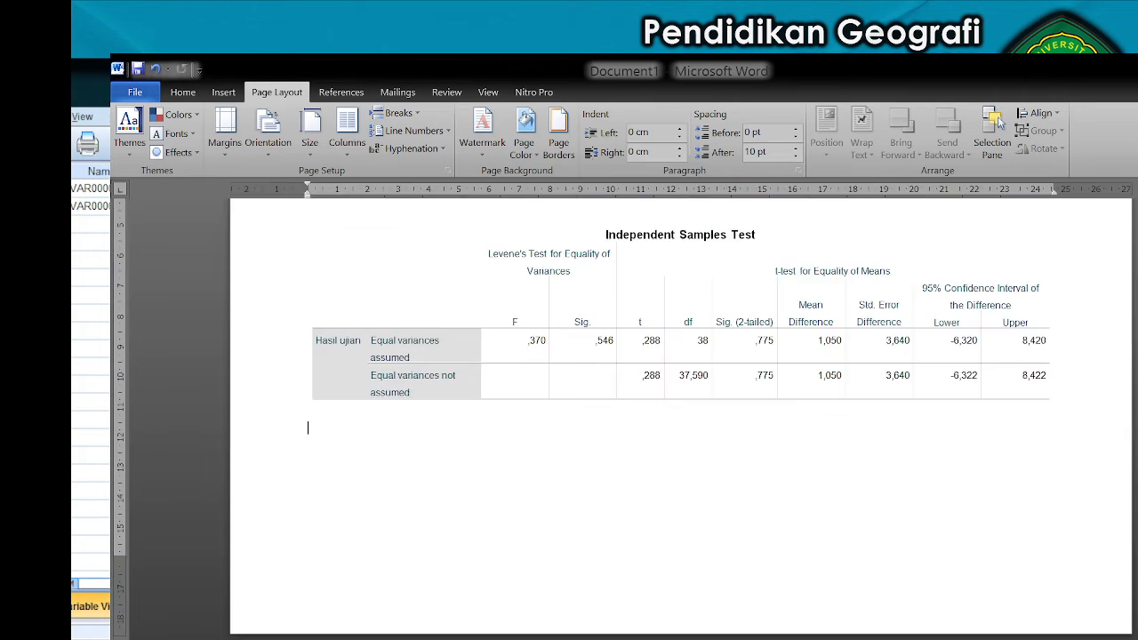
scroll(681, 418, "up", 3)
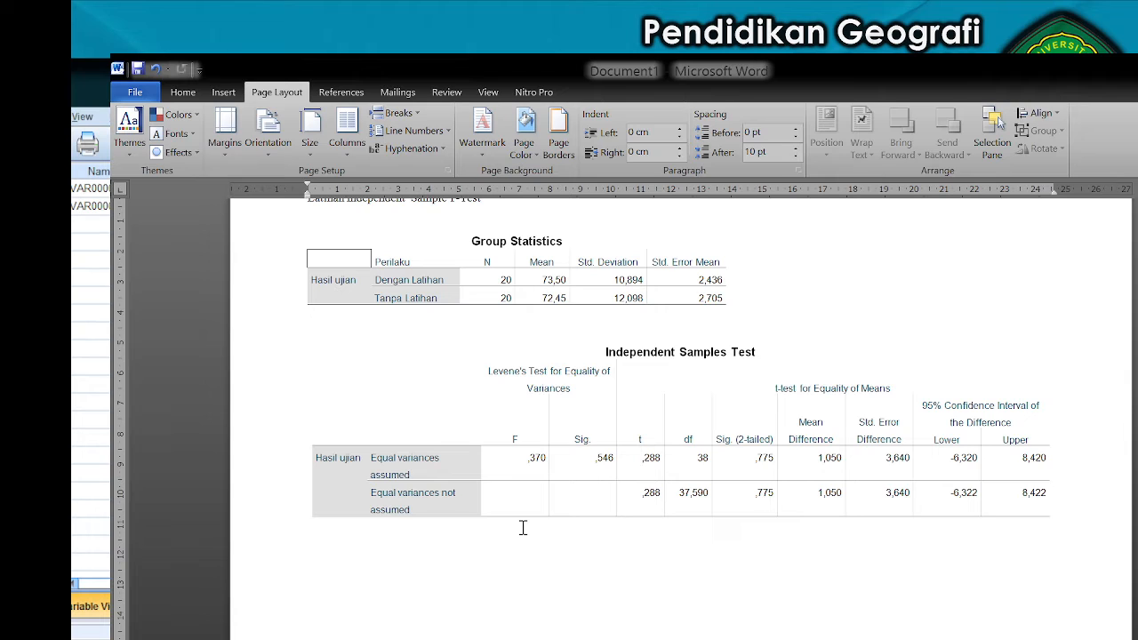
type("Nilai Sig hasil test independent")
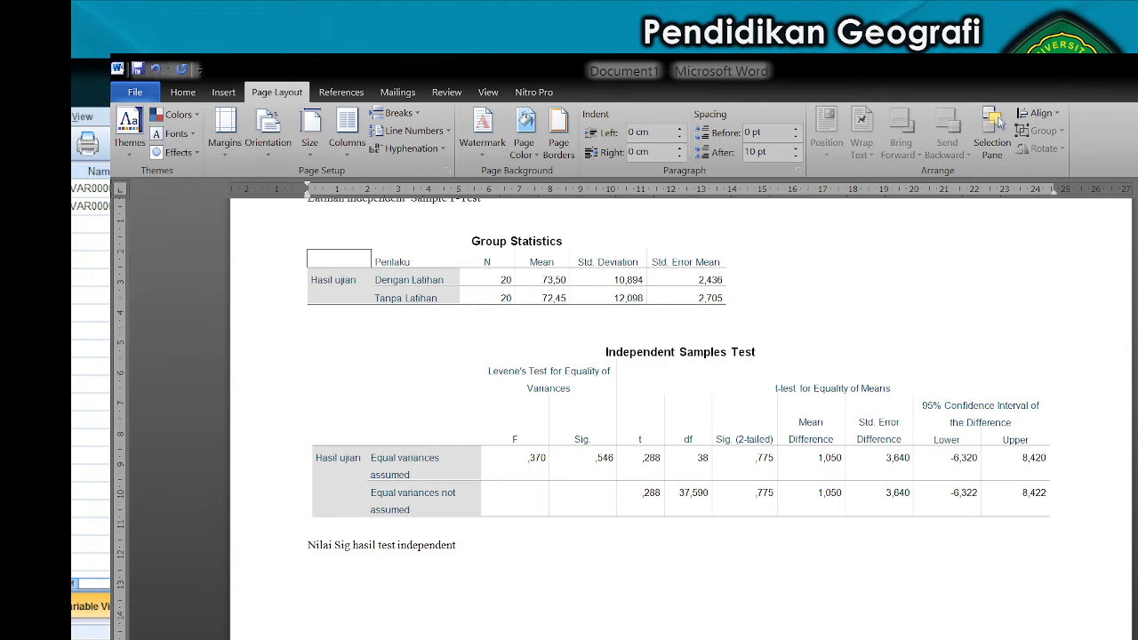
type(" samples t-test adalah Sig =")
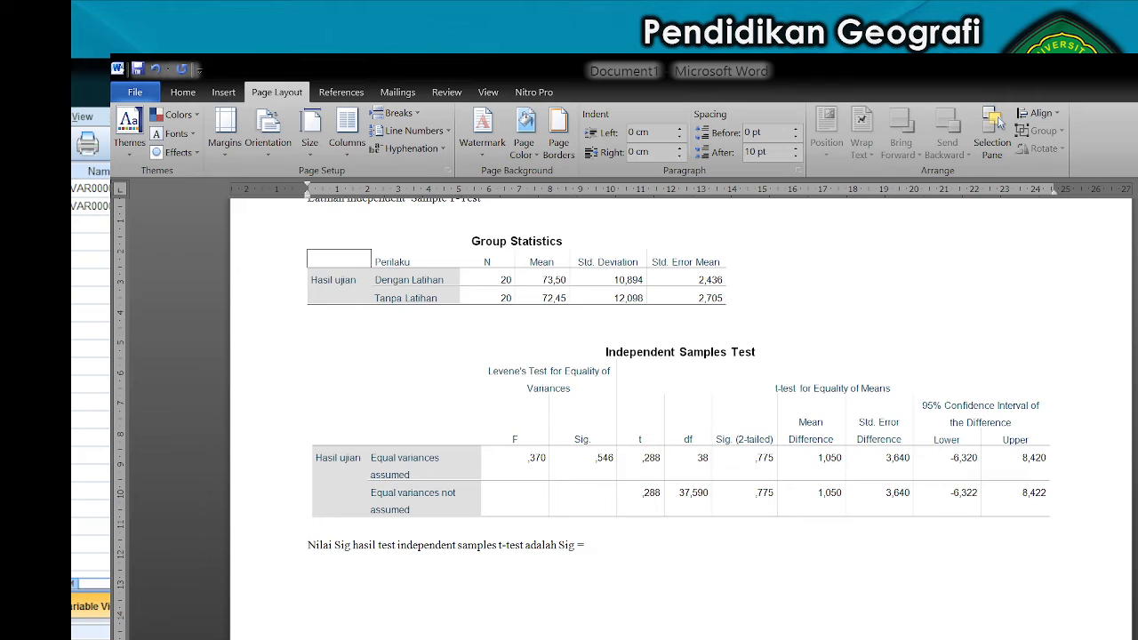
type(" 0,")
type("45")
key("BackSpace")
key("BackSpace")
type("546")
Add the two decision rules "Jika nilai Sig < 0,05 maka Ho diterima" and "Jika nilai Sig > 0,05 maka Ha diterima" on separate lines.
scroll(370, 552, "down", 1)
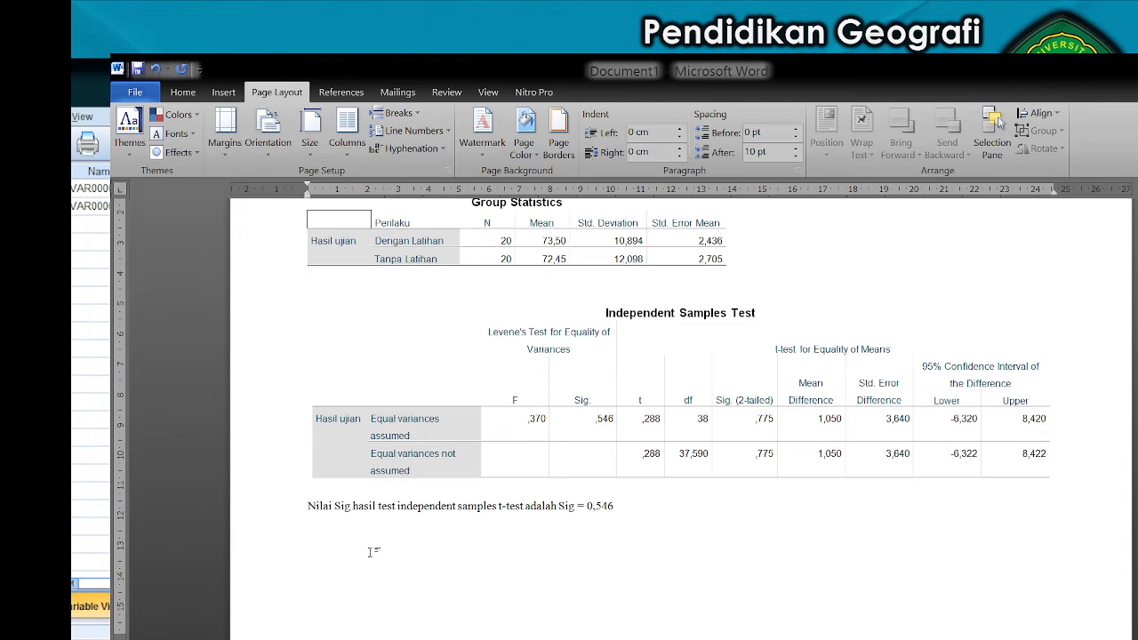
key("Return")
type("Jika nilai Sig < 0,05 maka Ho")
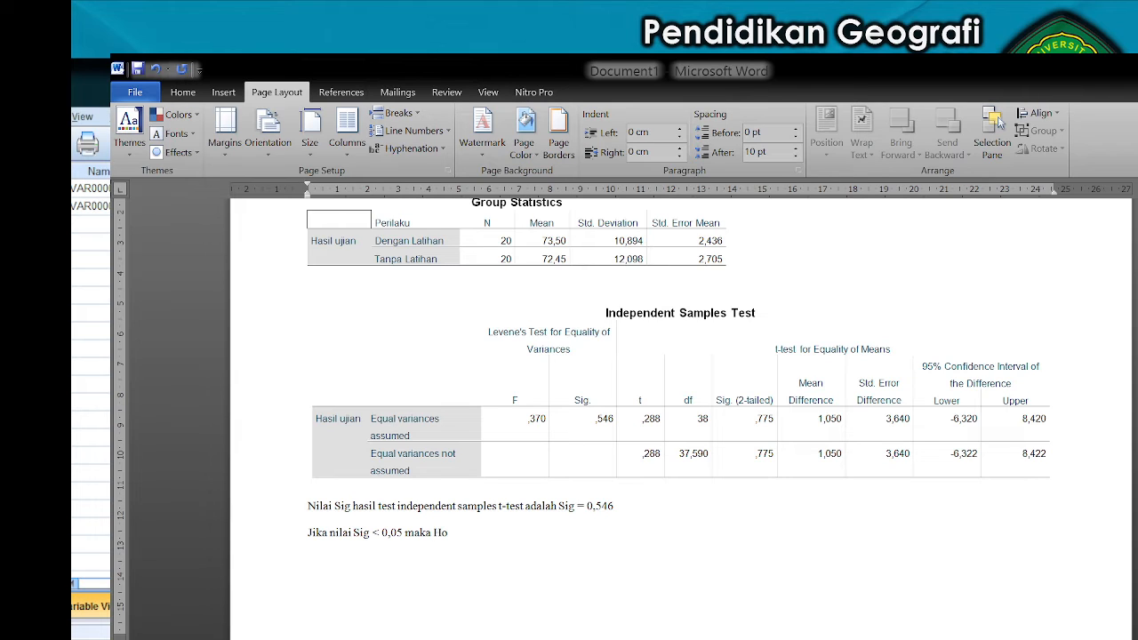
type(" diterima ")
type("Jika nilai")
type(" Sig")
type(" > 0,05")
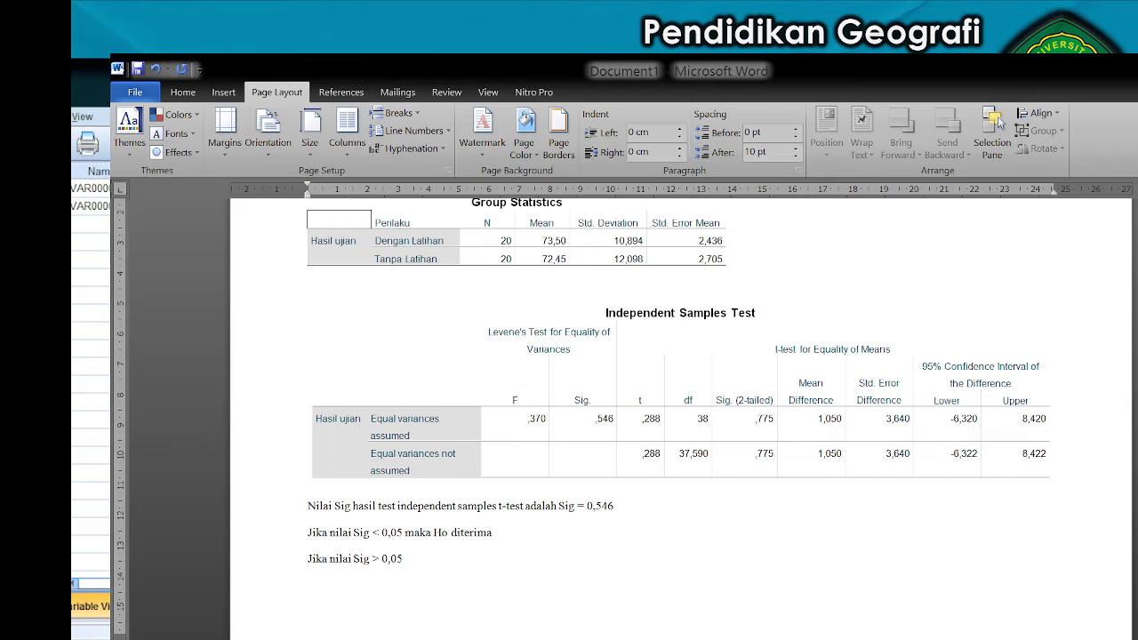
type(" maka Ha ")
type("diterima")
Add the conclusion "Sig 0,546 > 0,05 atau Ha diterima atau Ada perbedaan antara nilai mahasiswa dengan latihan dengan mahasiswa tanpa latihan".
type("Sig ")
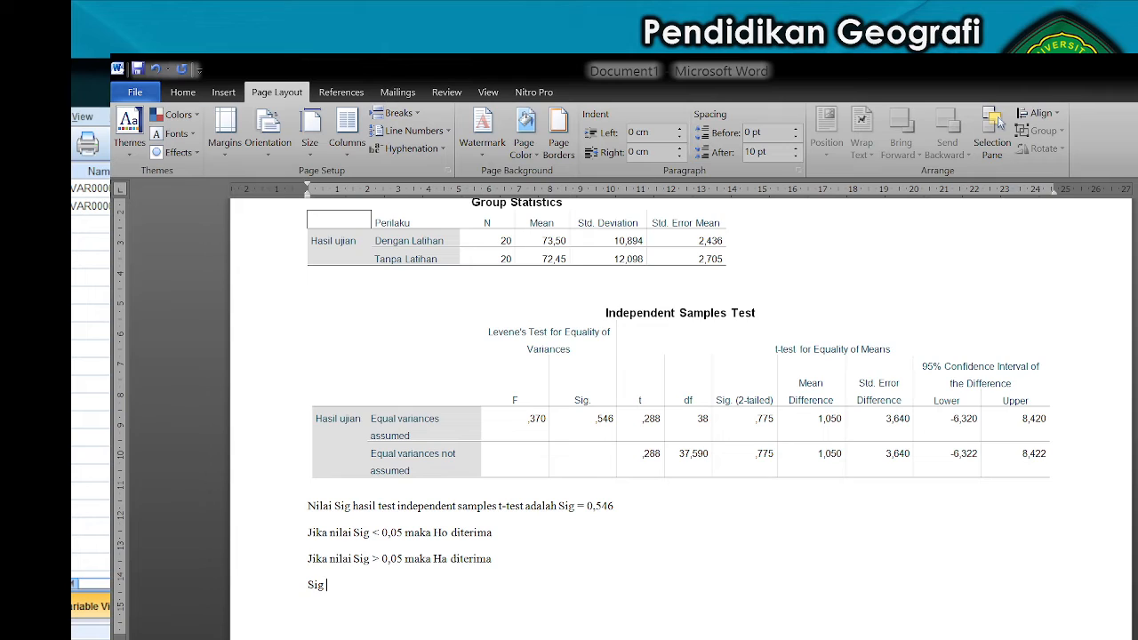
type("0,546")
type("0,05 atau")
type("Ha diterima")
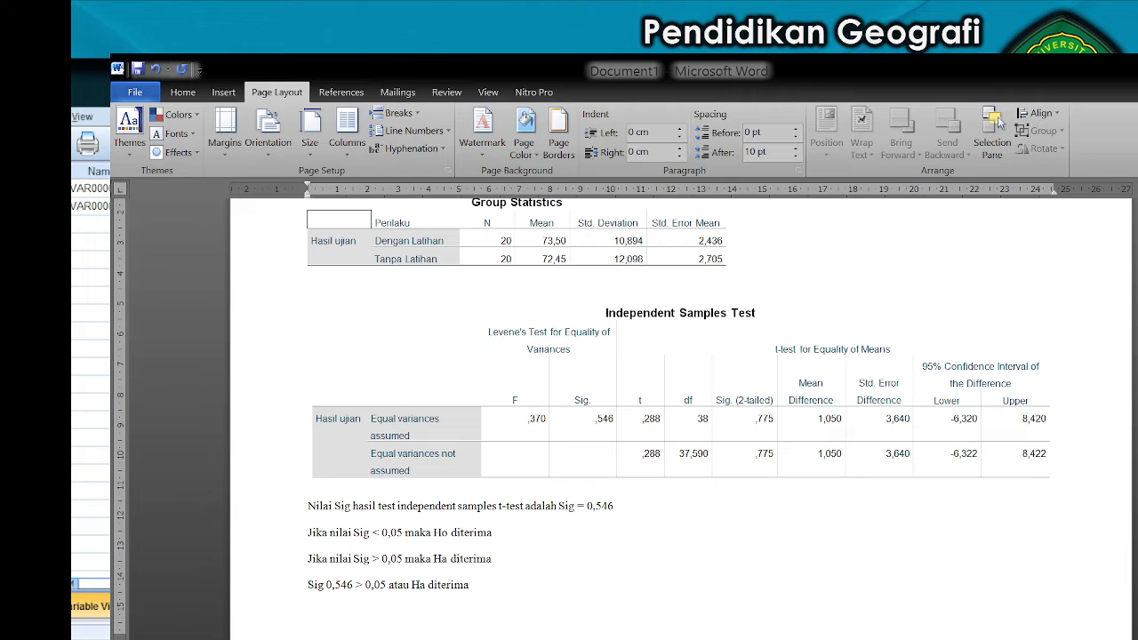
type(" atau Hda perbedaan antara nilai m")
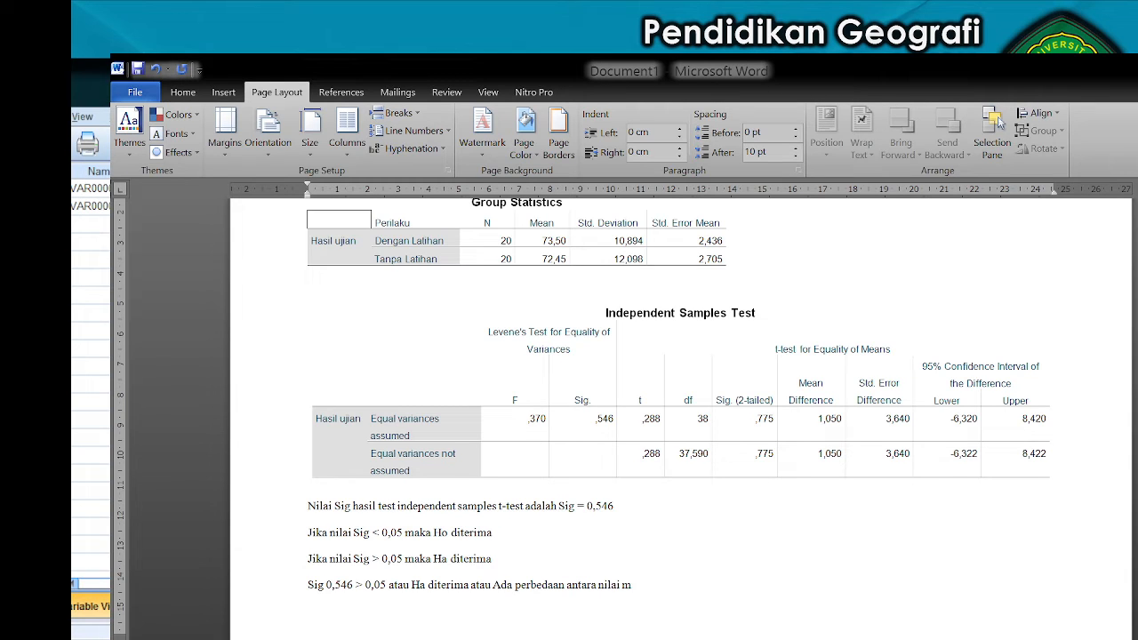
type("ahasiswa dengan latihan dengan mahasisw")
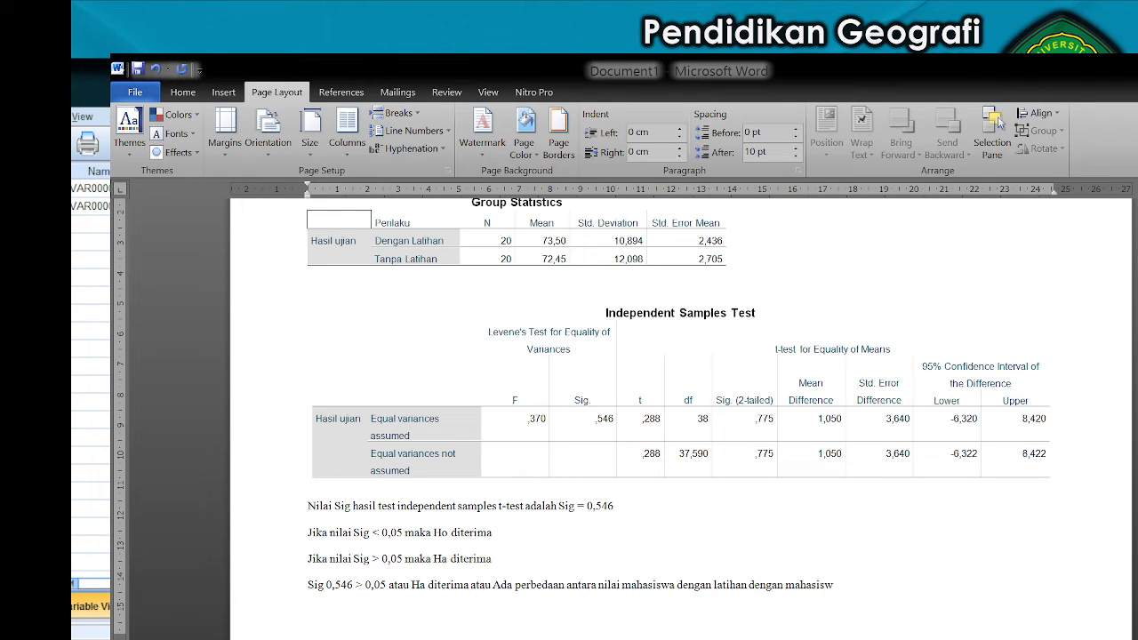
type("a tanpa latihan")
Start a new page after the conclusion and add the heading "TAHAPAN PENGERJAAN INDEPENDENT SAMPLE T-TEST".
key("ctrl+Return")
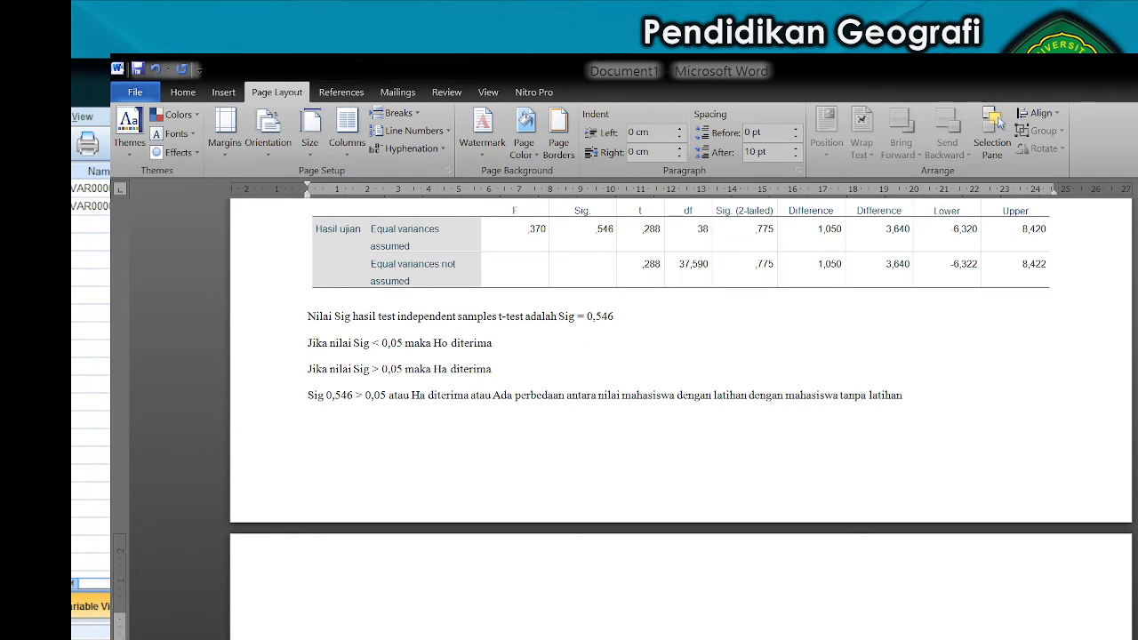
type("TAHAP")
type("ANYA")
key("BackSpace")
key("BackSpace")
type("PENGERJAAN SP")
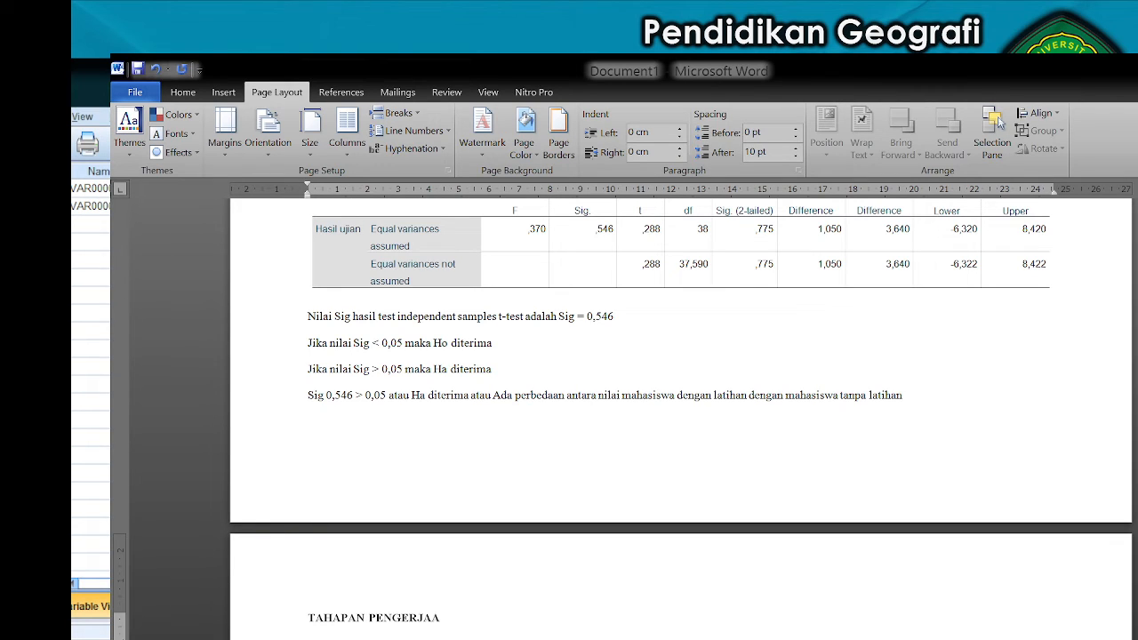
key("BackSpace")
key("BackSpace")
type("SA")
key("BackSpace")
key("BackSpace")
type("INDEPENDENT SAMPLE")
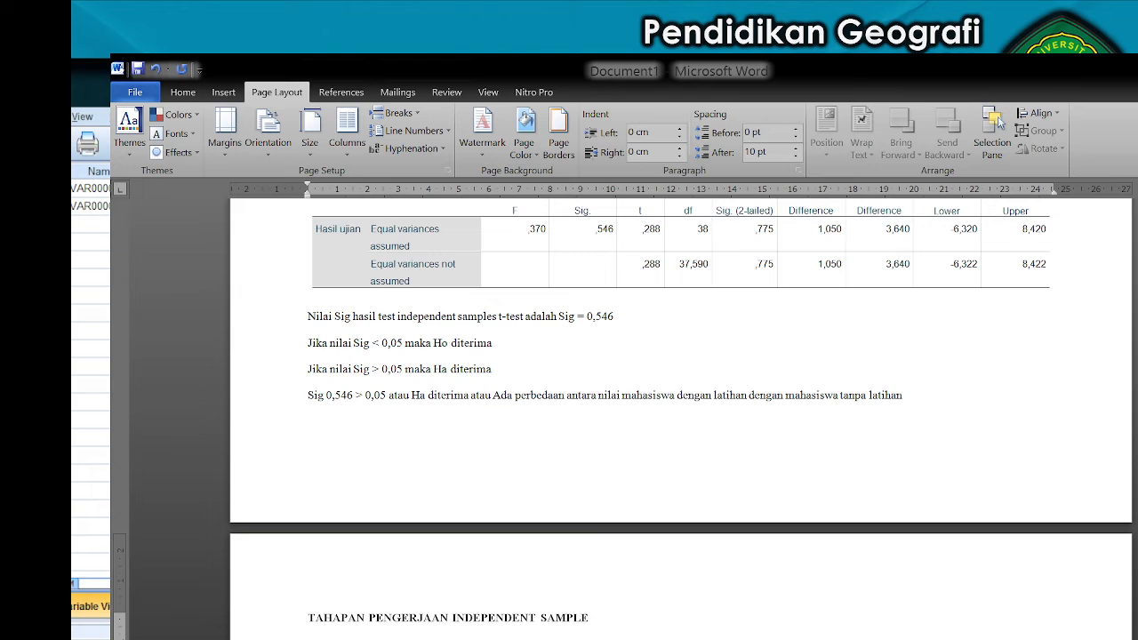
type(" T-TEST")
key("Return")
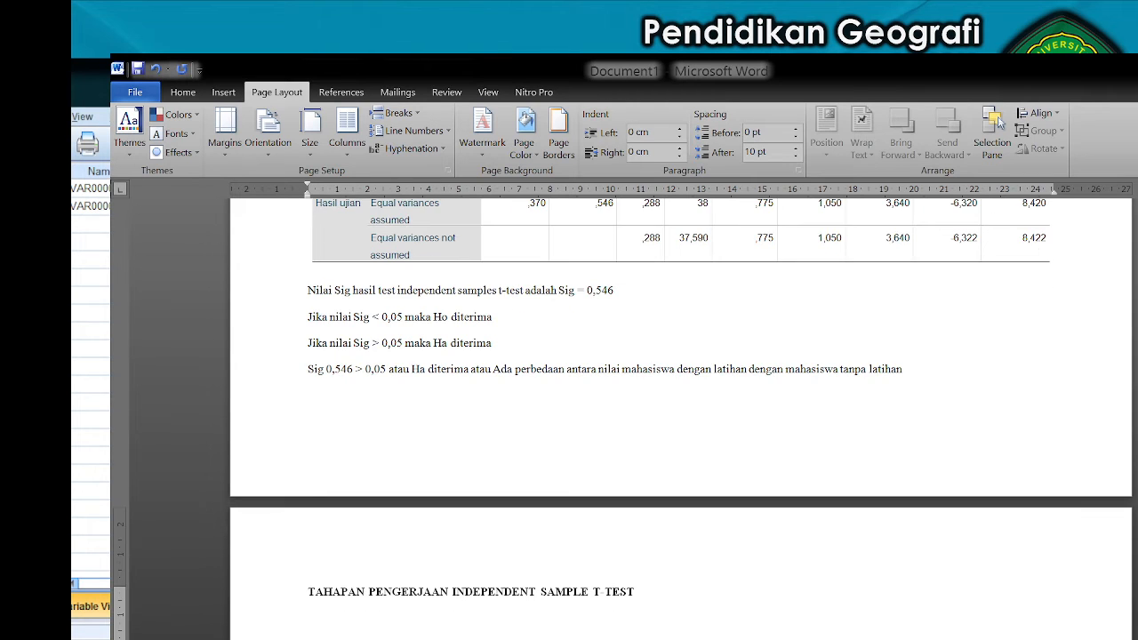
Start a numbered list under the heading with item 1) "SIAPKAN DATA TERLEBIH DAHULU YANG AKAN DI OLAH".
type("1")
type(") SIAPKA")
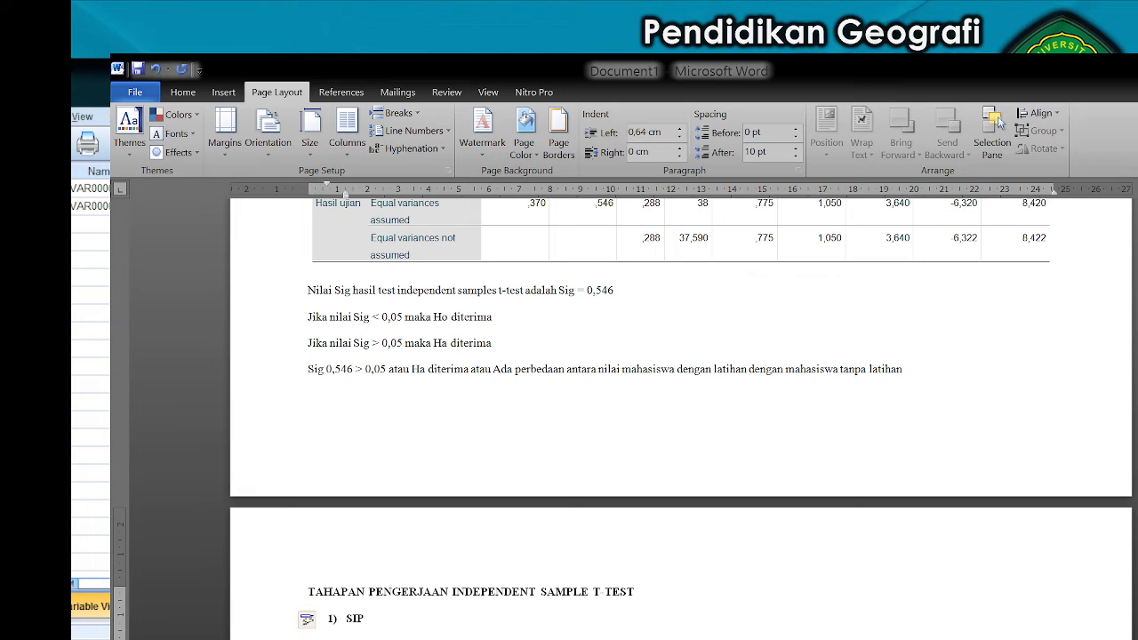
type("N DATA TERLEBIH D")
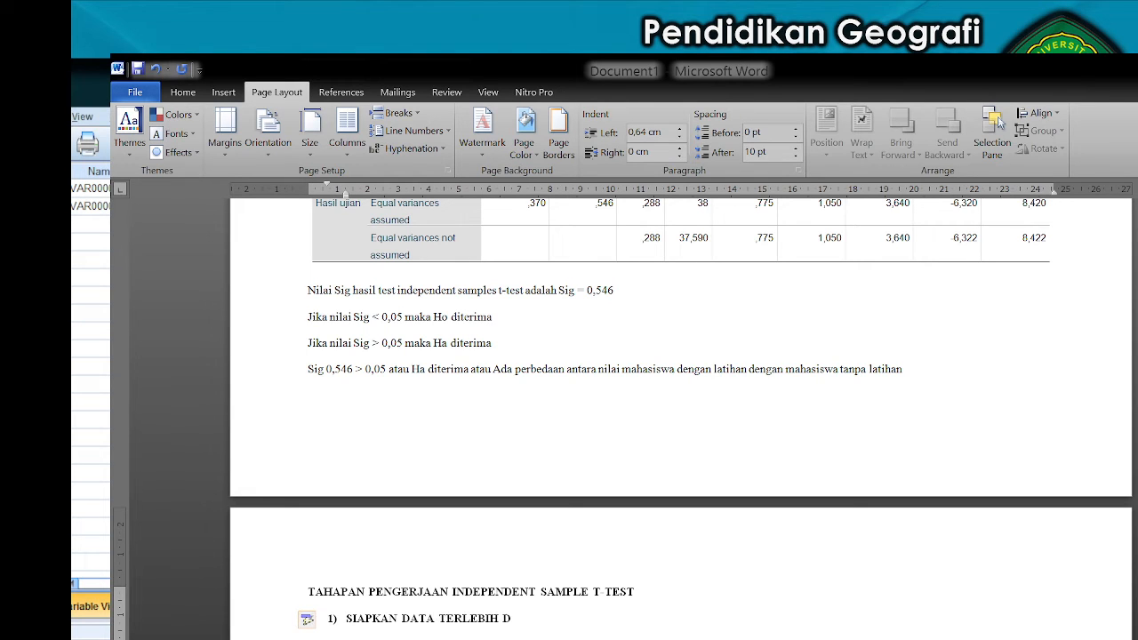
type("AHULU YANG AKAN DI")
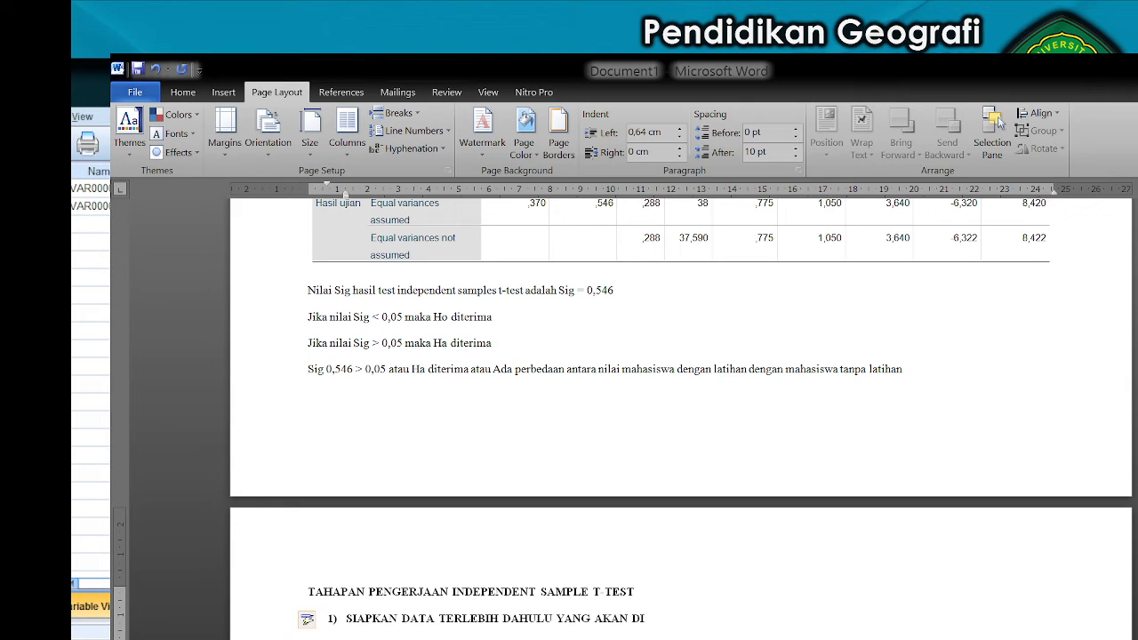
type(" OLAH")
Add list item 2) "KITA CONVERT / UBAH KE BENTUK EXEL" and start a third item.
key("Return")
type("KITA")
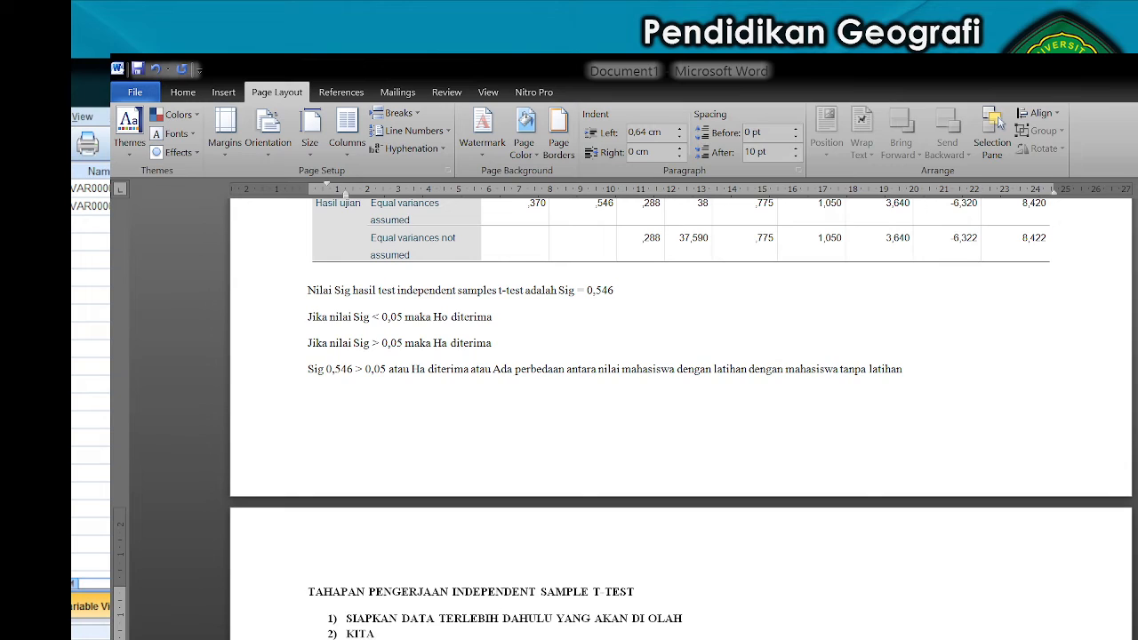
type(" CONVERT / UBAH KE BENT")
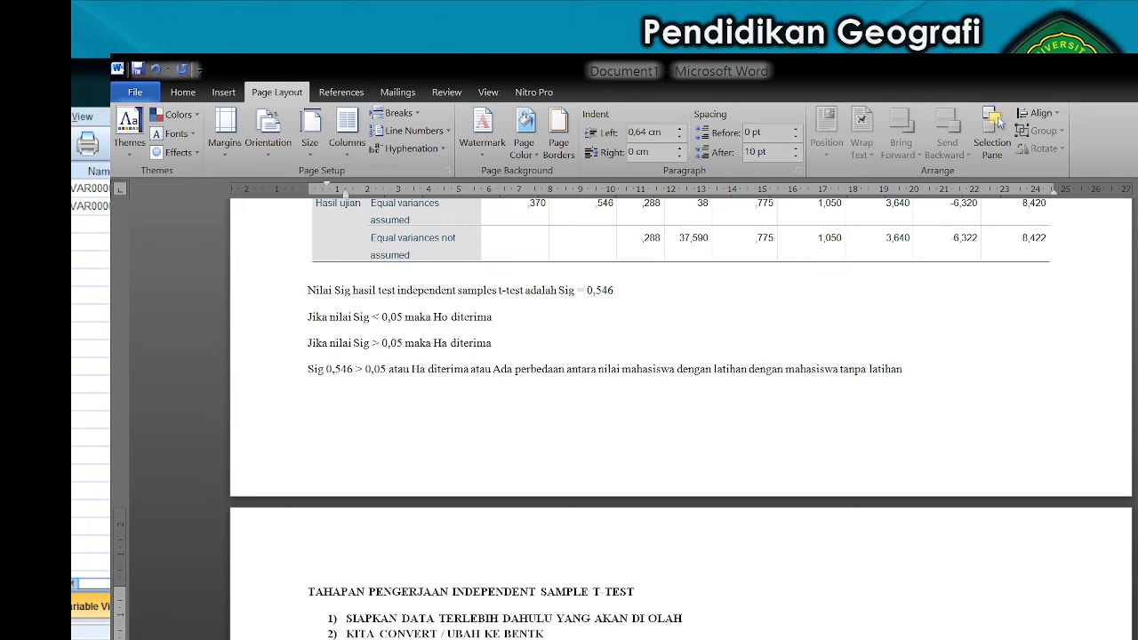
type("UK EXEL")
key("Return")
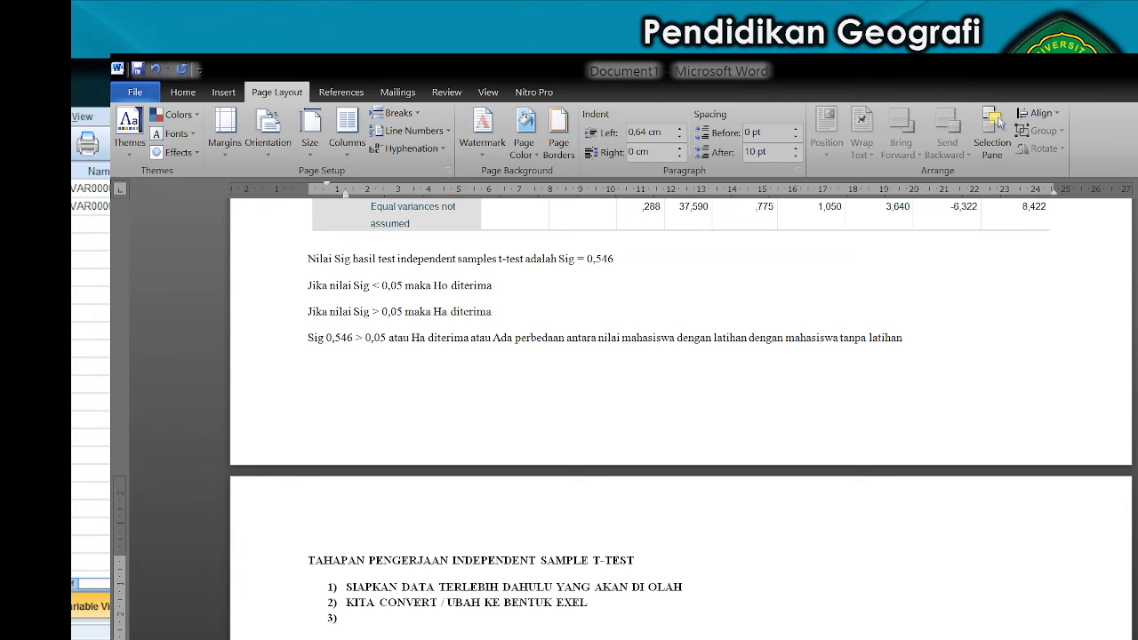
Write item 3) "COPY KAN DATA YANG ADA PADA EXCEL KE APLIKASI SPSS" and correct "EXEL" to "EXCEL" in item 2.
type("COPY KAN DATA YANG ADA A")
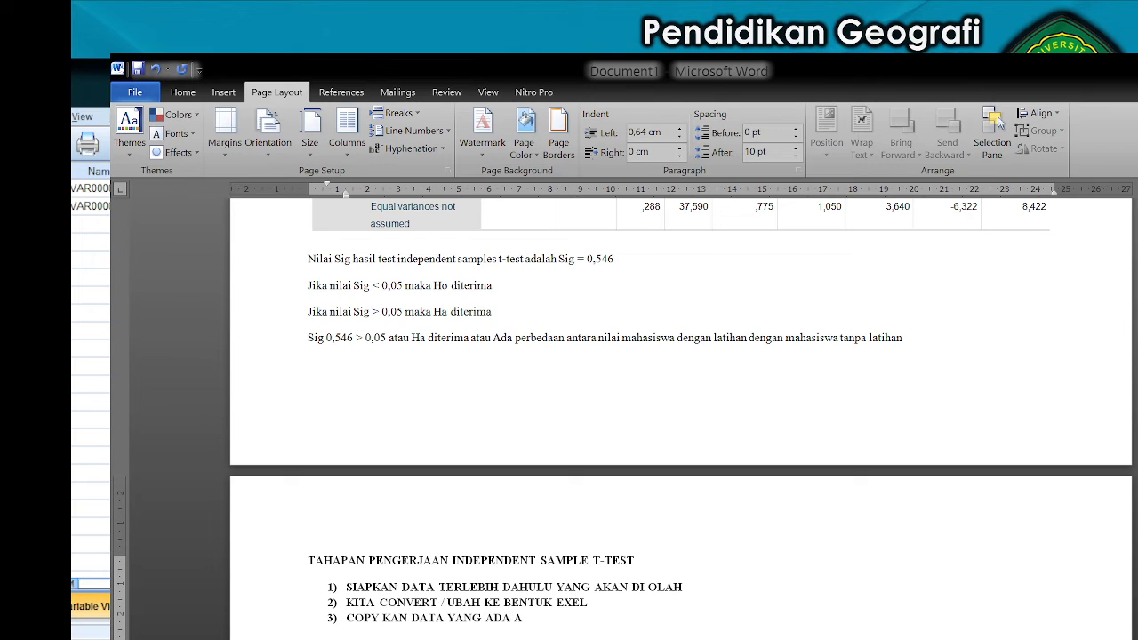
type("PA")
key("BackSpace")
key("BackSpace")
key("BackSpace")
type("PADA EXEL KE A")
key("BackSpace")
key("BackSpace")
key("BackSpace")
key("BackSpace")
key("BackSpace")
key("BackSpace")
key("BackSpace")
type("CEL")
key("Up")
key("Left")
key("Left")
type("C")
left_click(599, 622)
type("KE APLIKASI")
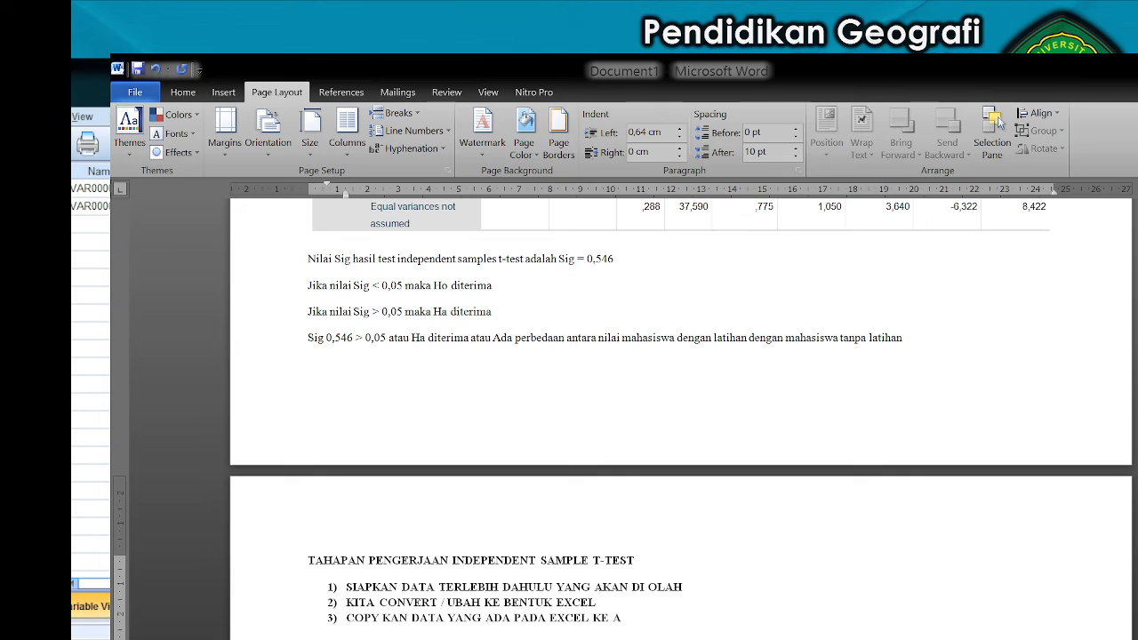
type(" SPSS")
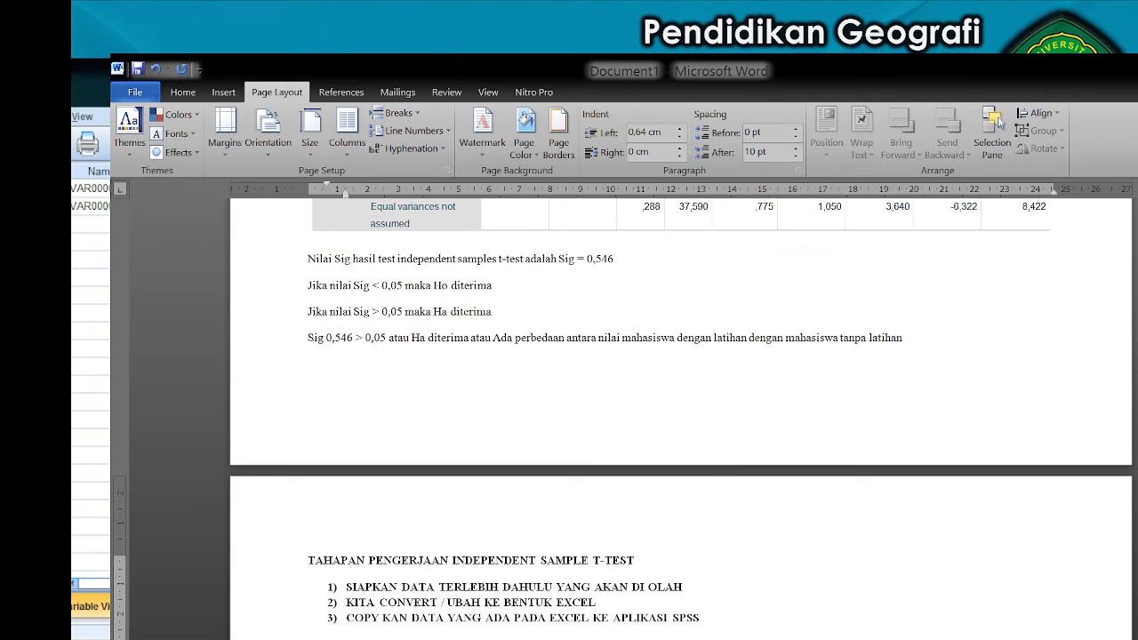
Switch to the Excel workbook LATIHAN SOAL UJI PERBEDAAN and left-align numbers 1 to 9 in the No. column of the independent sample table.
key("alt+Tab")
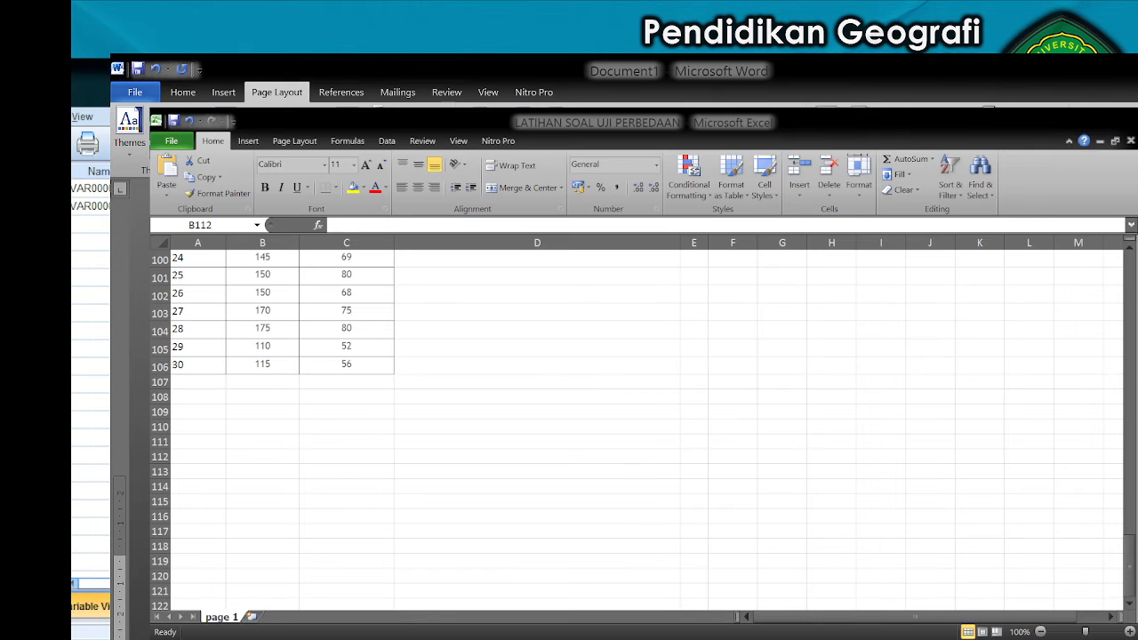
scroll(418, 539, "up", 20)
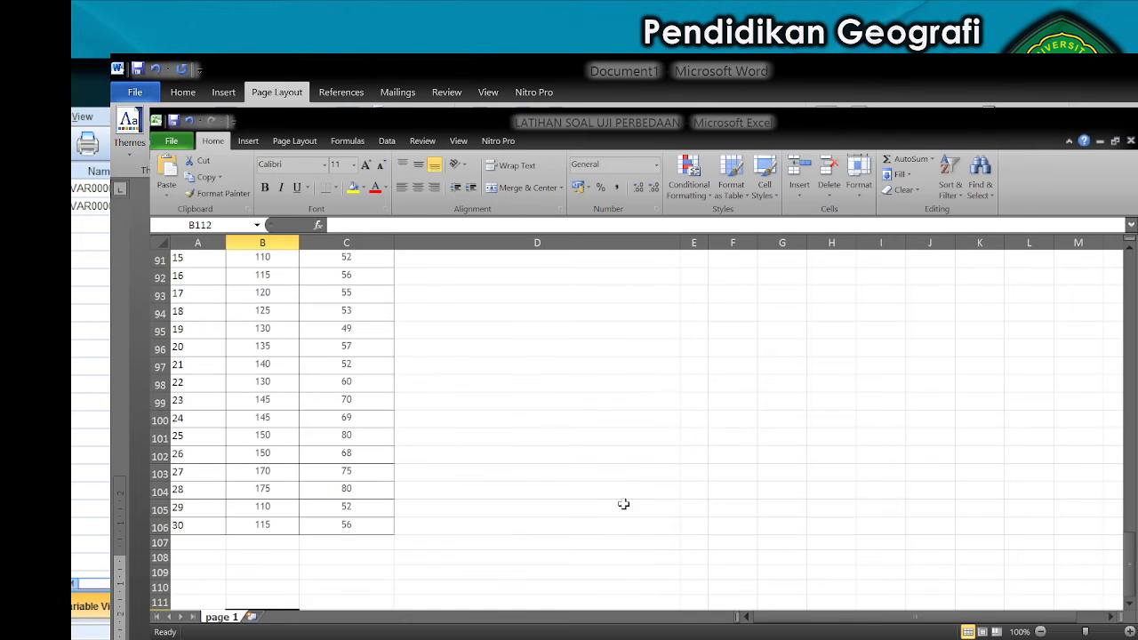
scroll(667, 533, "up", 12)
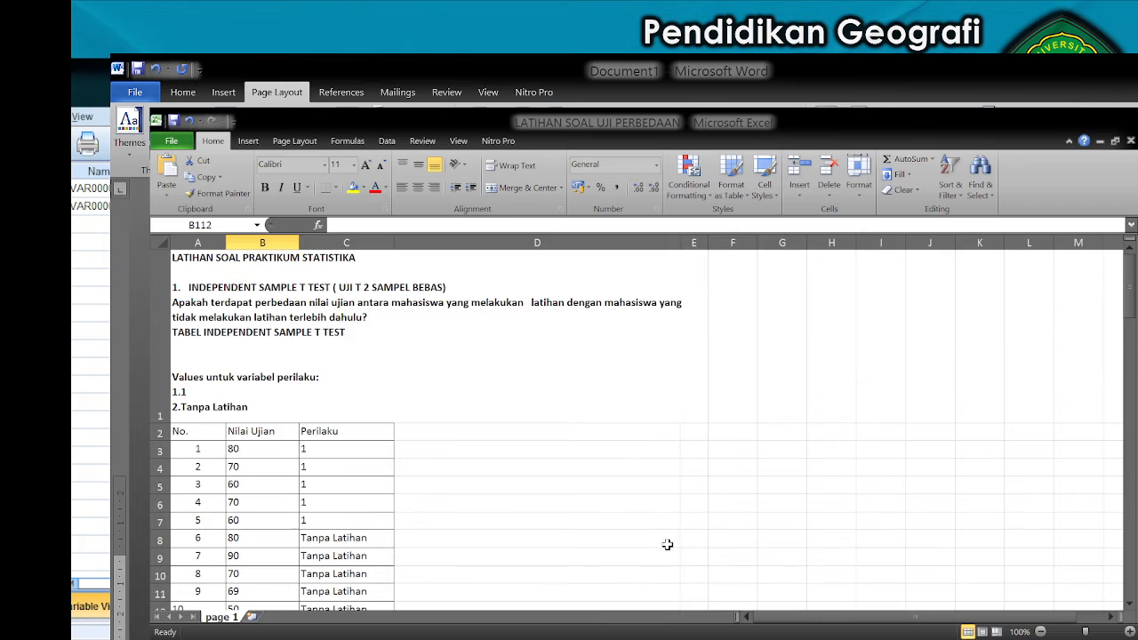
scroll(667, 536, "down", 2)
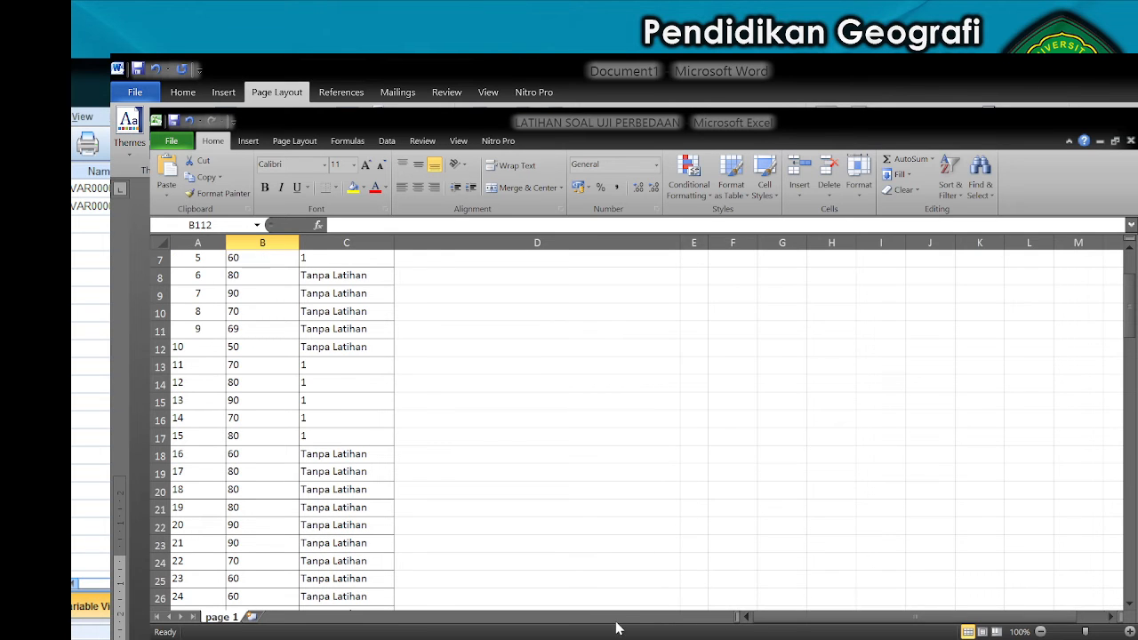
scroll(480, 439, "up", 2)
scroll(471, 444, "down", 1)
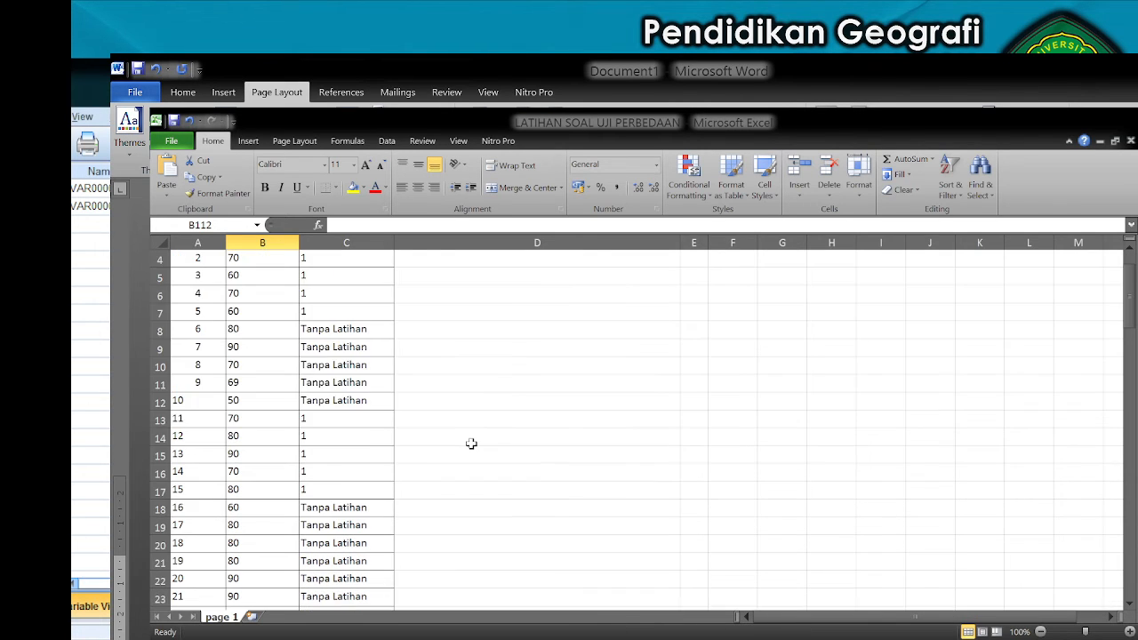
scroll(471, 443, "up", 1)
left_click(266, 451)
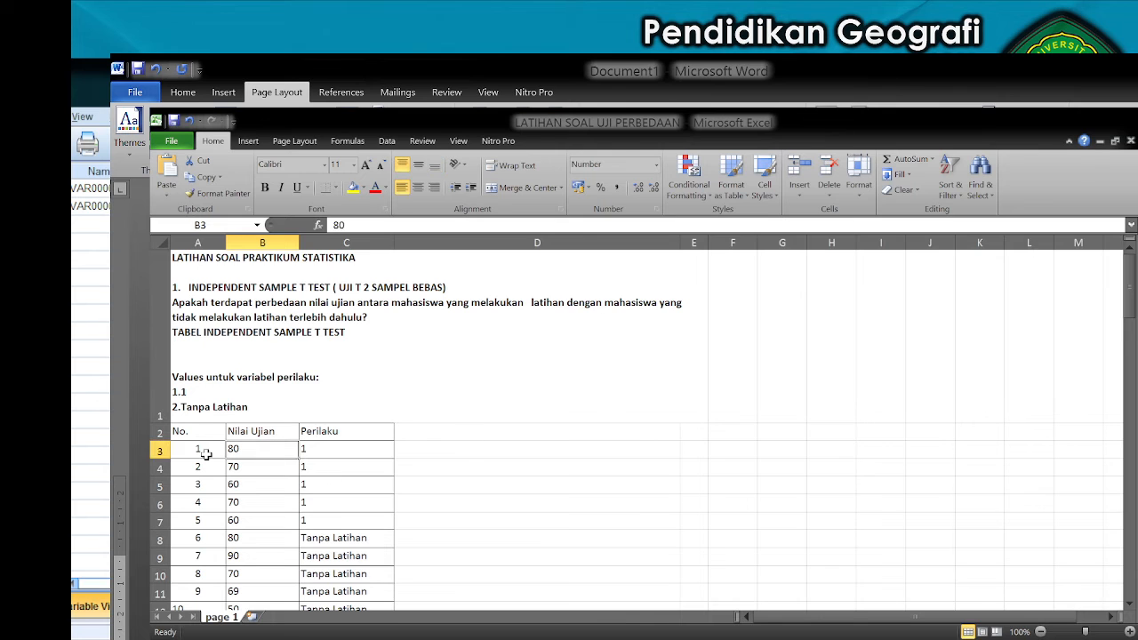
key("Left")
scroll(331, 300, "down", 2)
scroll(445, 382, "up", 2)
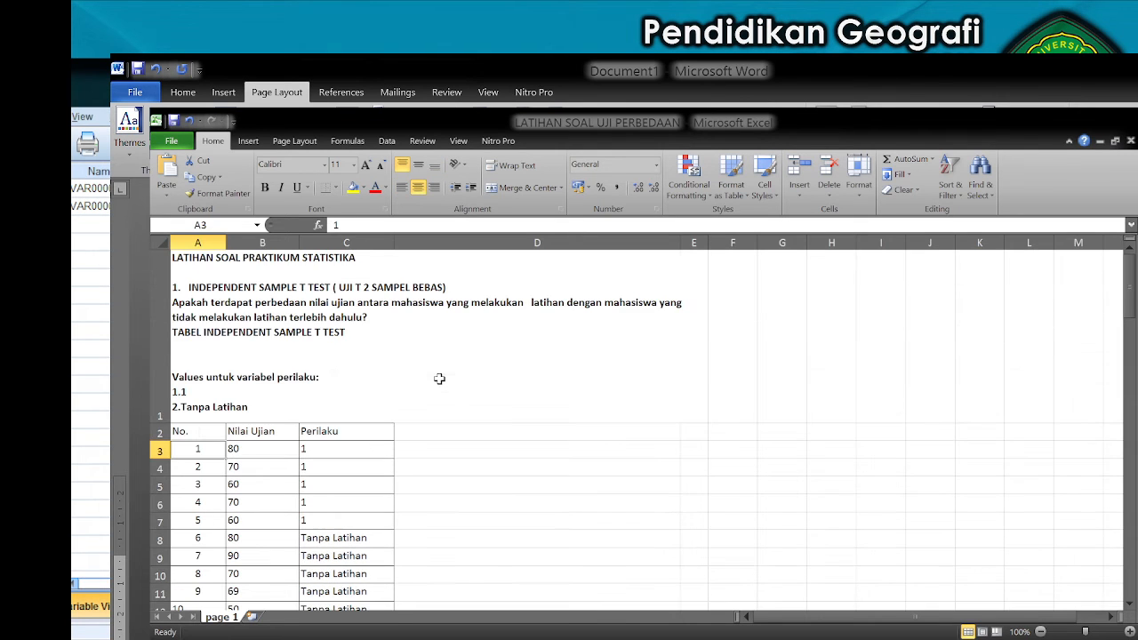
scroll(198, 461, "down", 1)
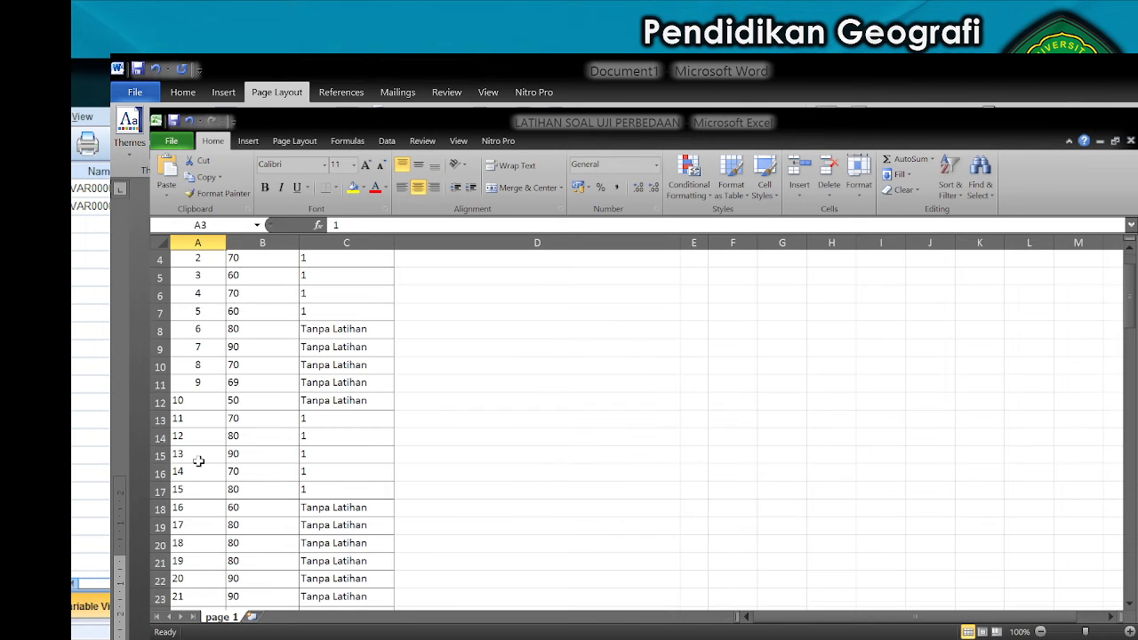
left_click(206, 381, "shift")
left_click(402, 186)
scroll(445, 368, "up", 1)
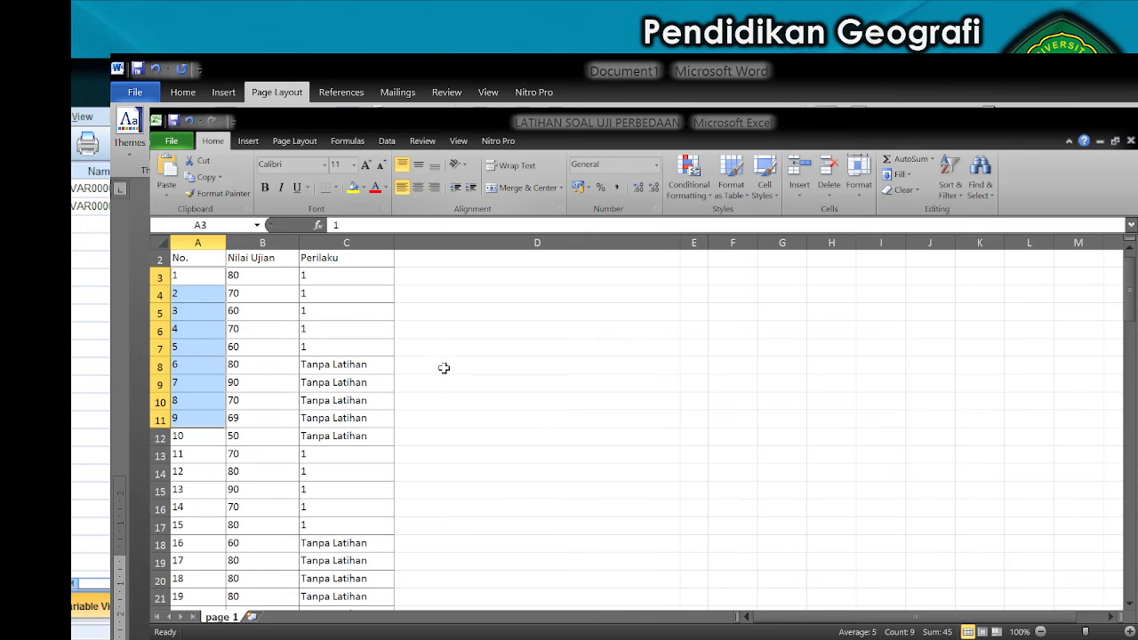
left_click(458, 367)
scroll(327, 407, "up", 1)
left_click(269, 432)
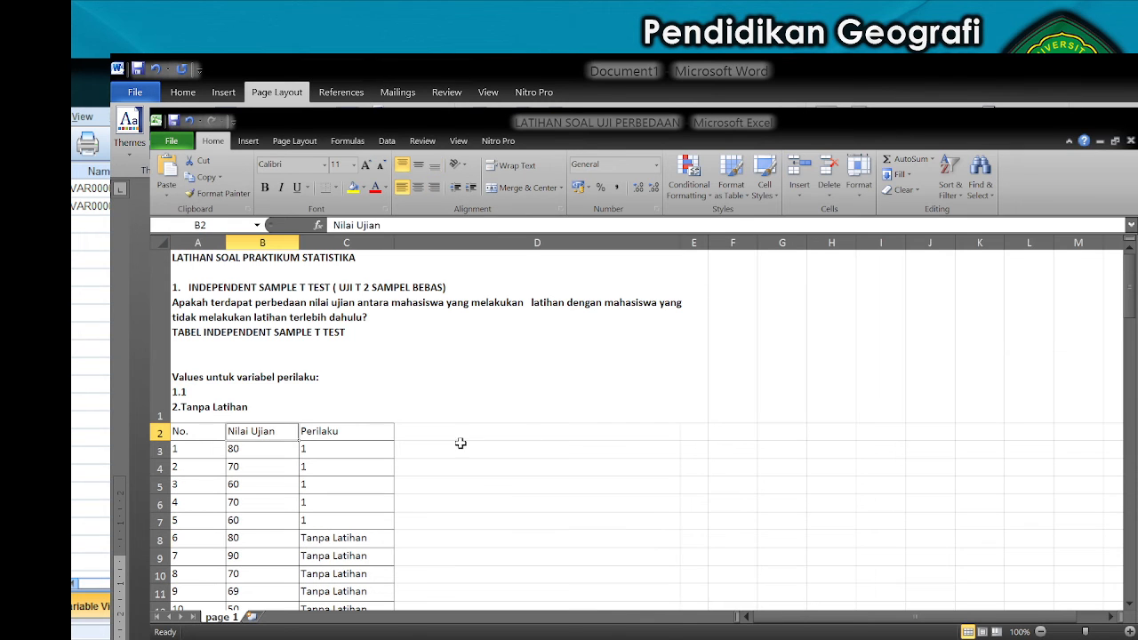
left_click_drag(276, 458, 265, 405)
scroll(544, 406, "up", 8)
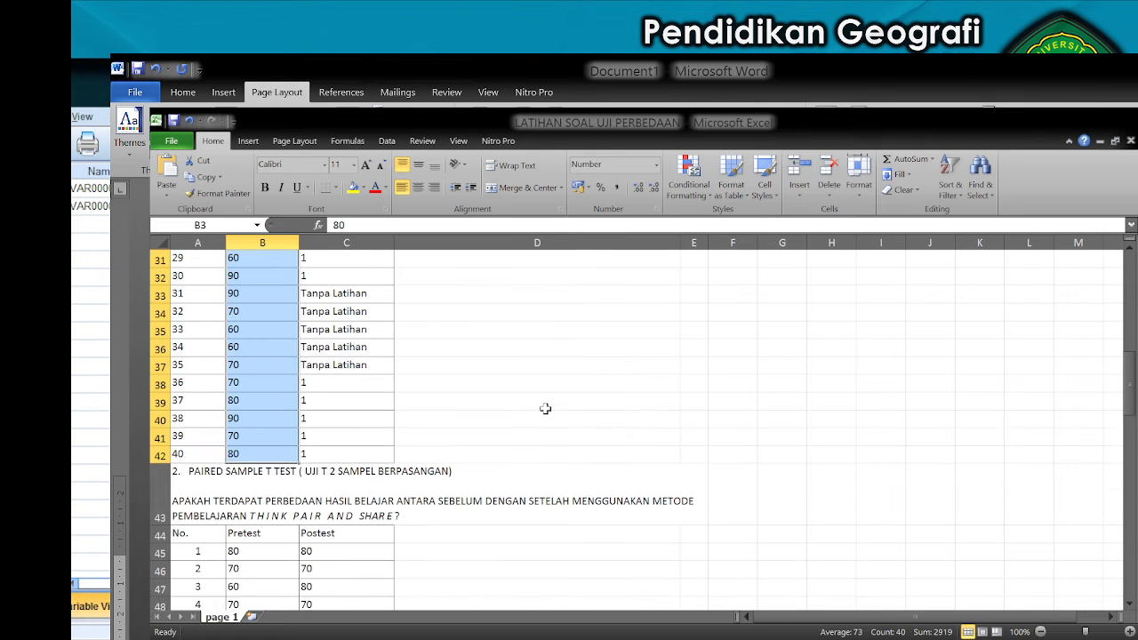
left_click(544, 406)
scroll(424, 426, "up", 3)
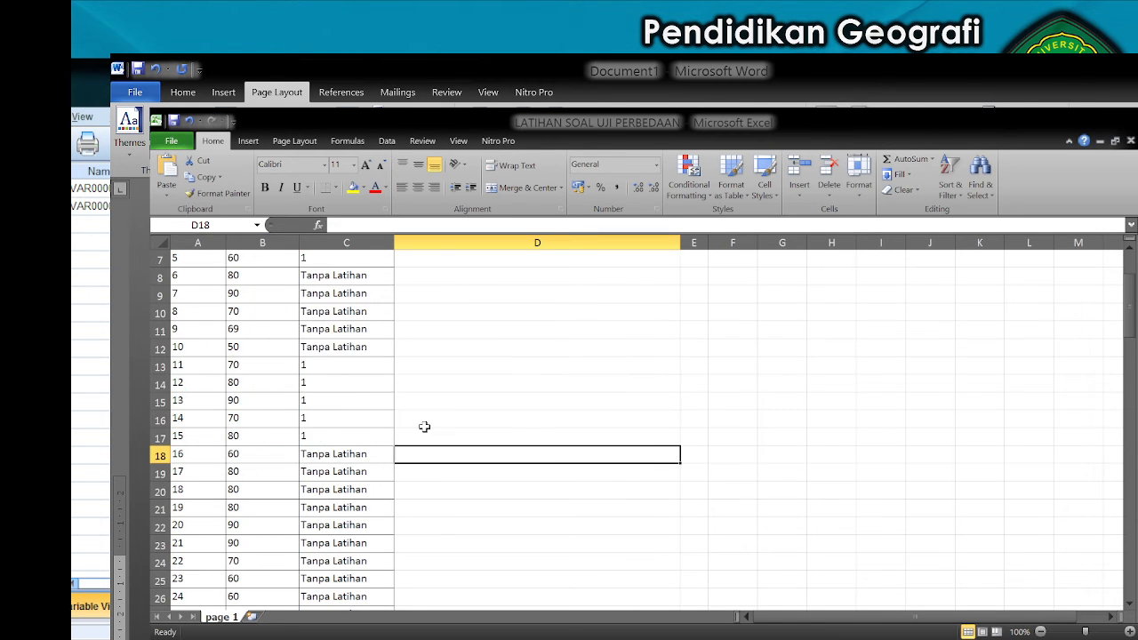
scroll(262, 427, "down", 1)
scroll(245, 421, "up", 1)
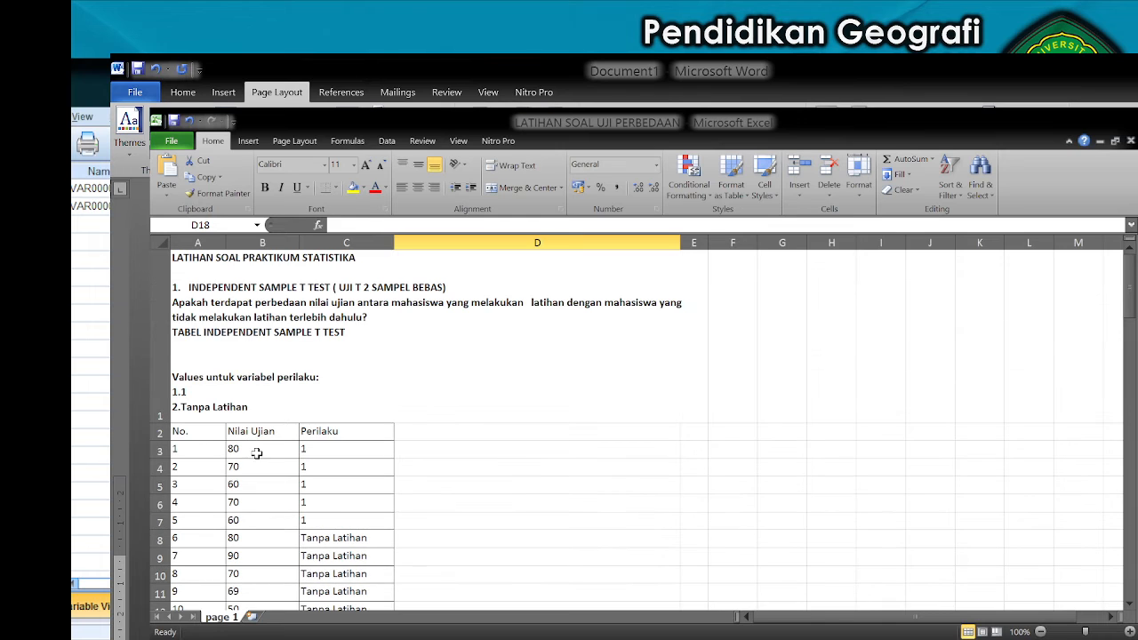
Copy the Nilai Ujian scores in B3:B42 of the independent sample table.
left_click(256, 451)
scroll(352, 456, "down", 8)
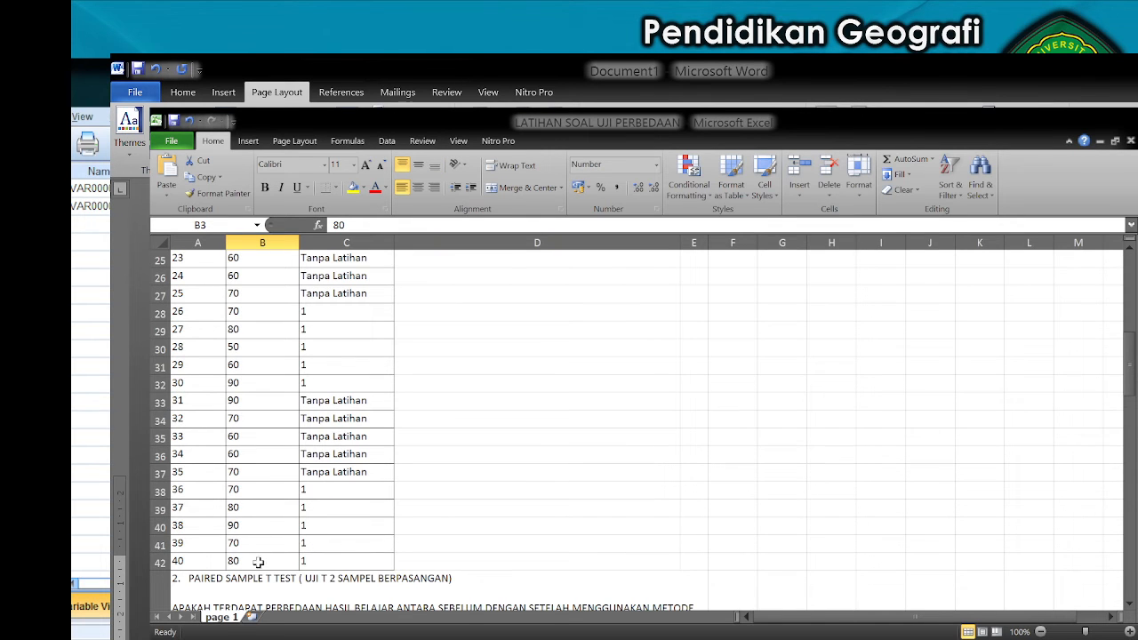
left_click(258, 561, "shift")
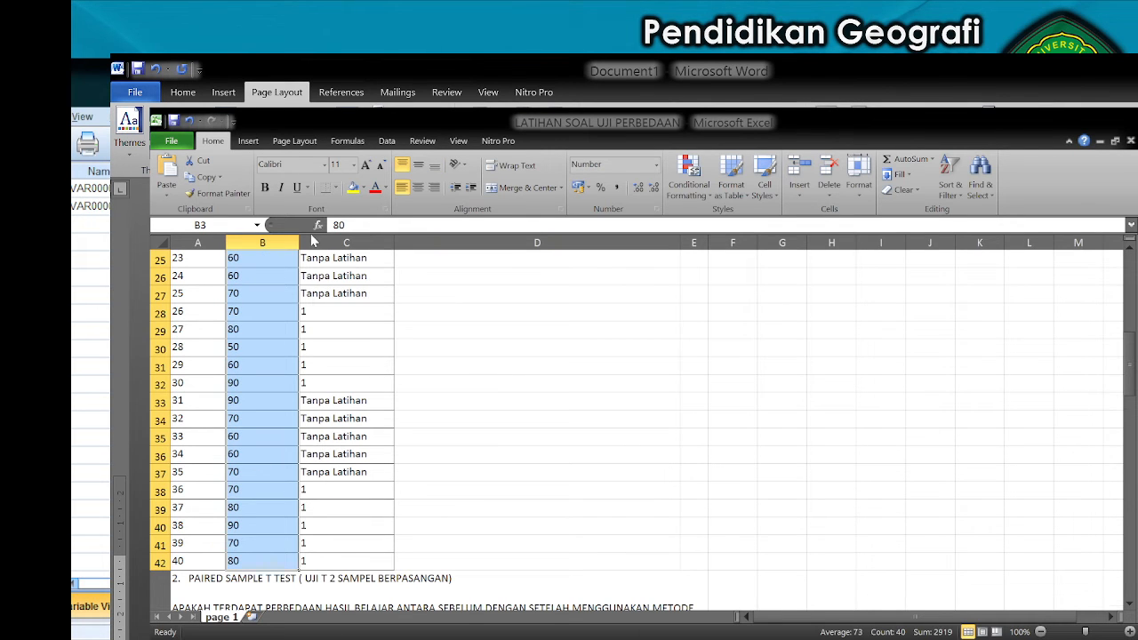
scroll(323, 286, "up", 8)
key("ctrl+c")
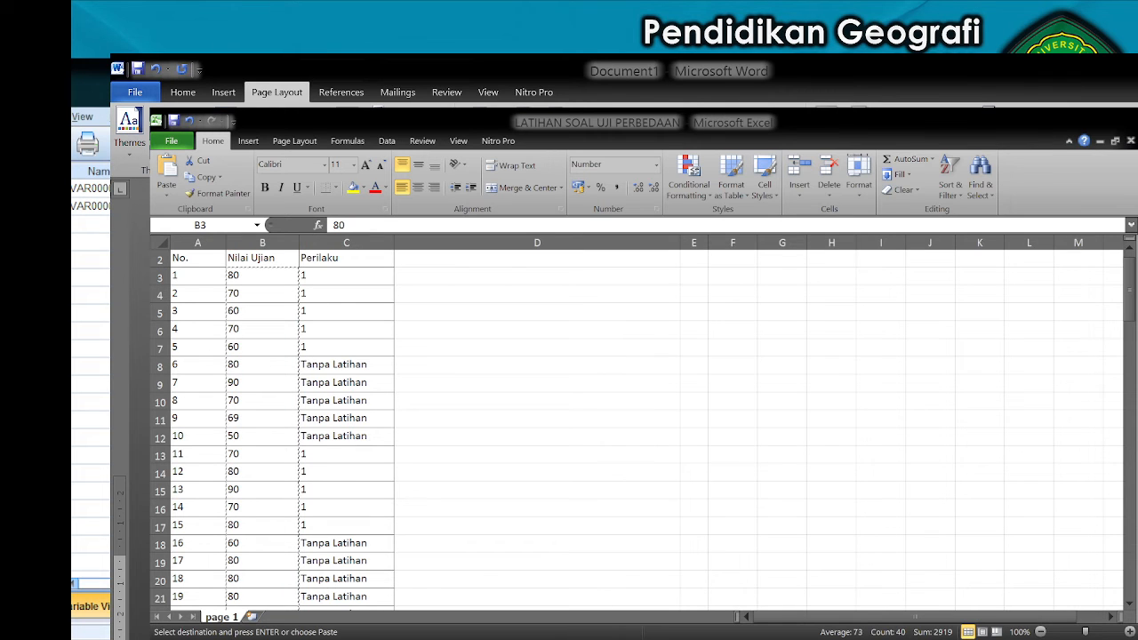
Switch to SPSS and paste the exam scores and the 1/2 group codes into empty columns beside the existing data in Data View.
key("alt+Tab")
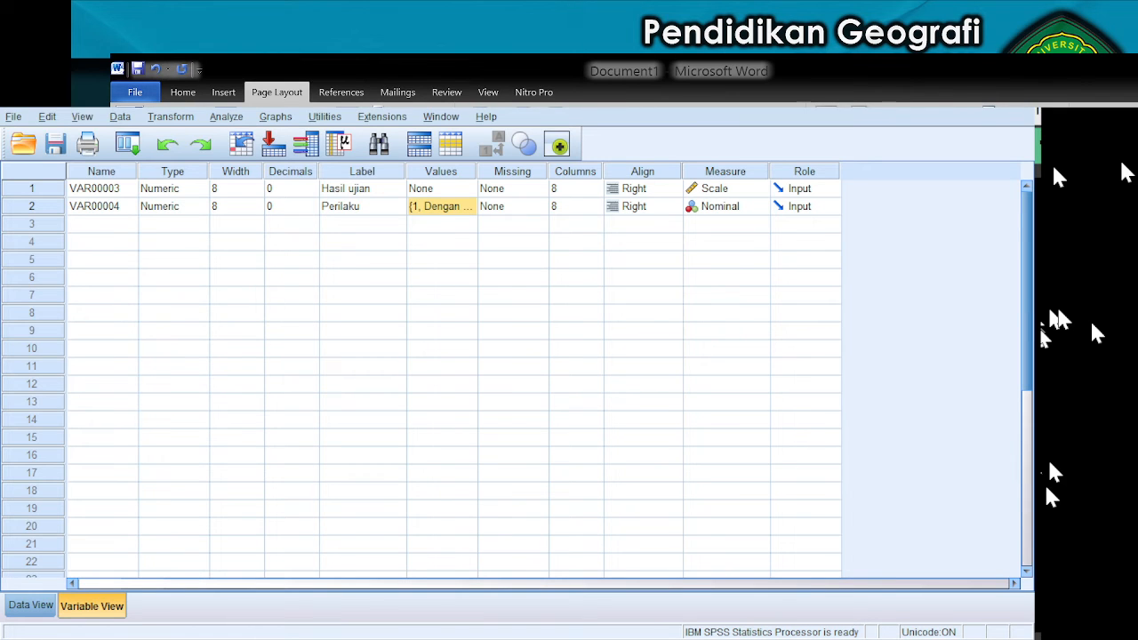
left_click(31, 606)
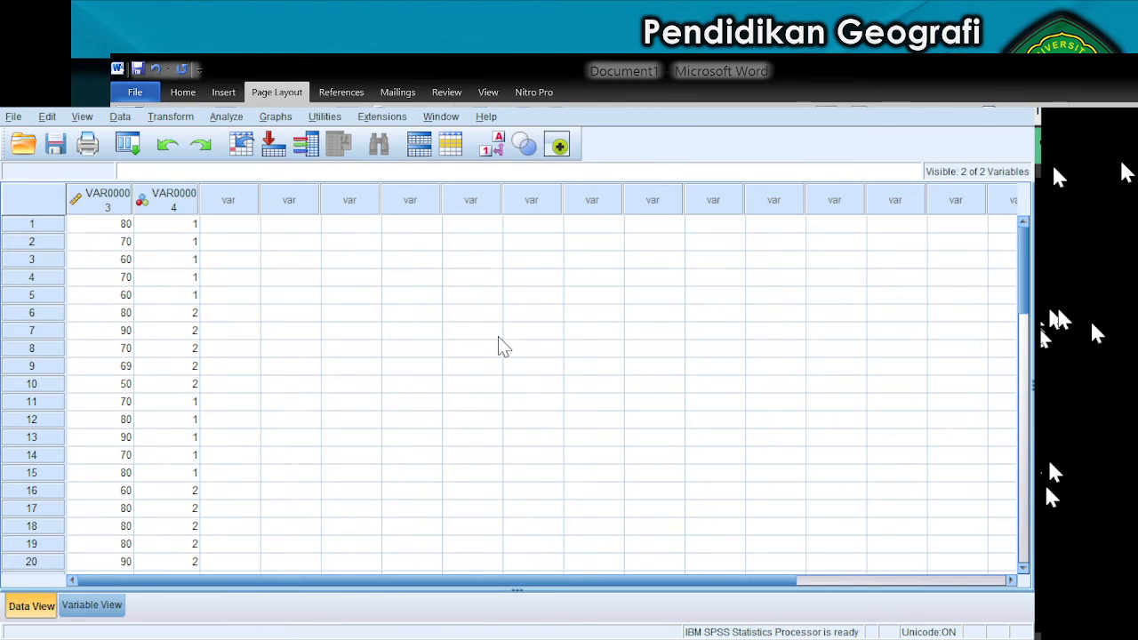
key("ctrl+v")
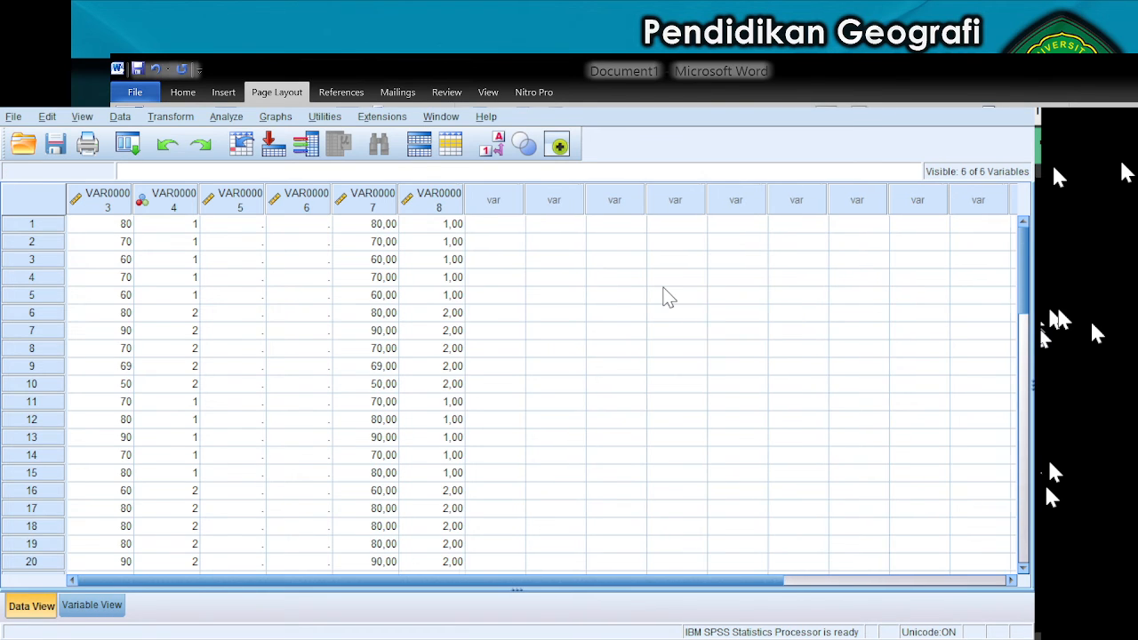
Check the definitions of the newly pasted variables in Variable View and return to Data View.
left_click(495, 295)
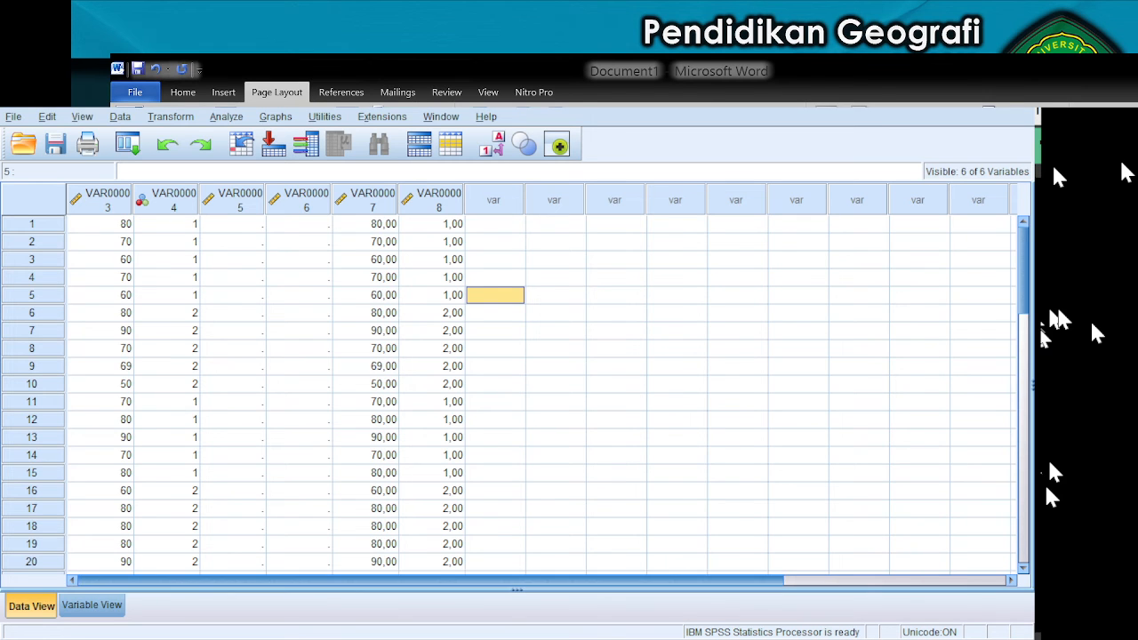
left_click(92, 606)
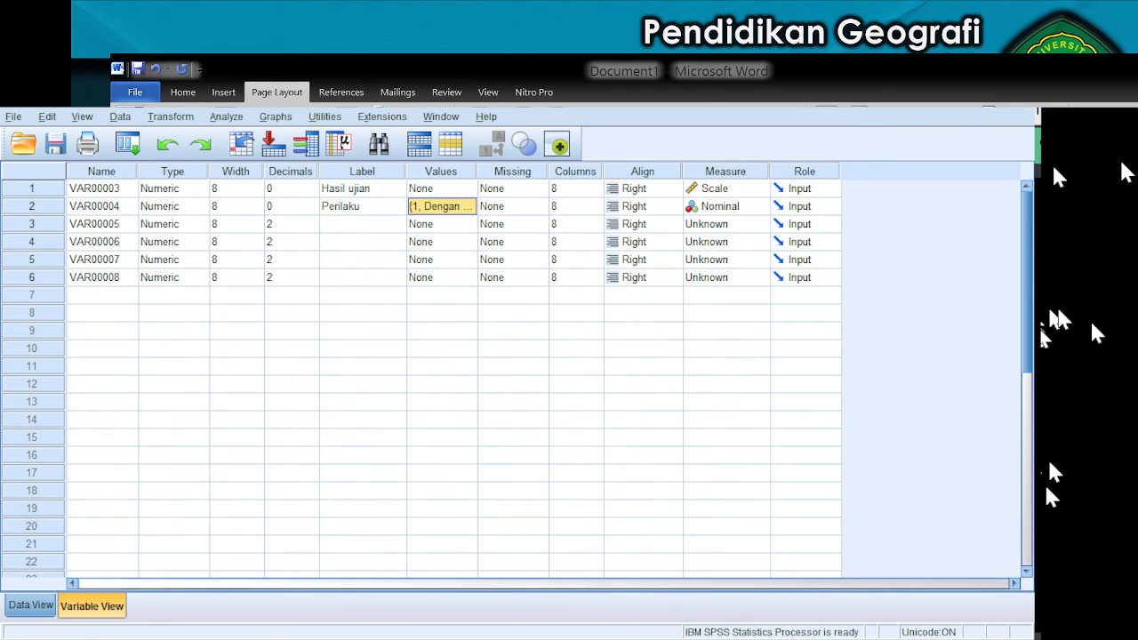
left_click(31, 605)
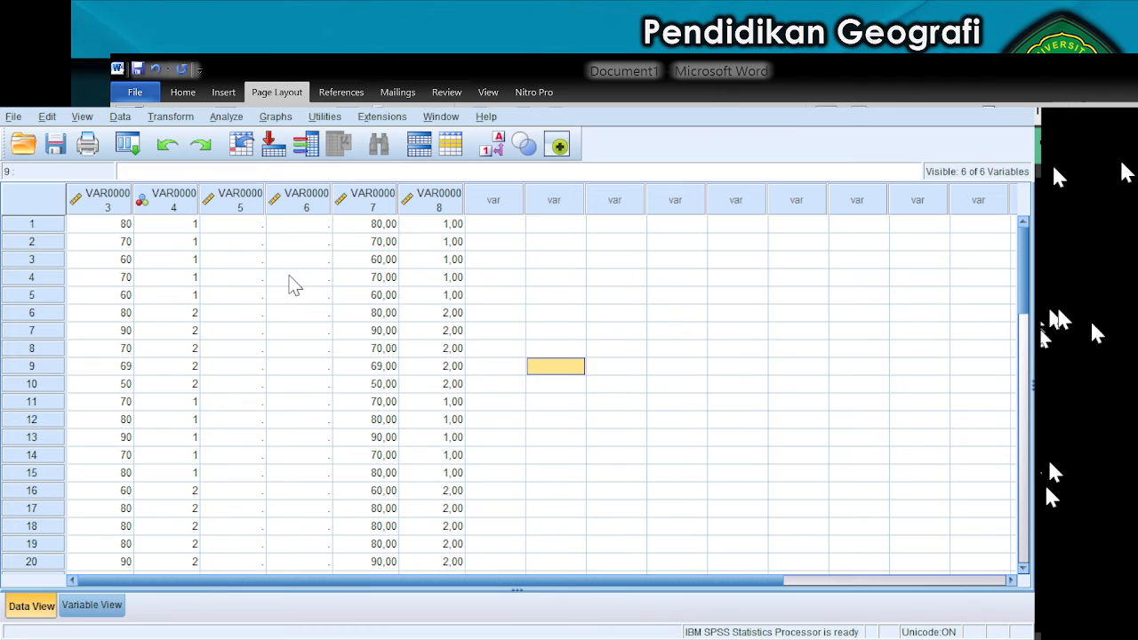
Undo the pastes of the group codes and exam scores in the extra Data View columns.
scroll(703, 457, "down", 3)
scroll(512, 284, "up", 3)
left_click(167, 145)
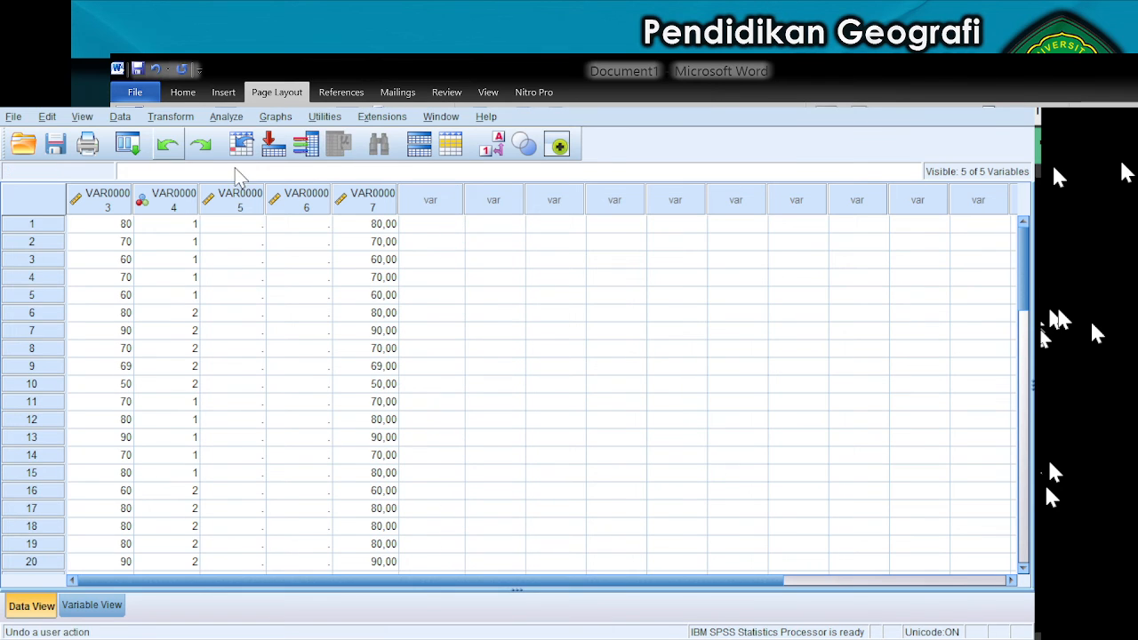
left_click(167, 145)
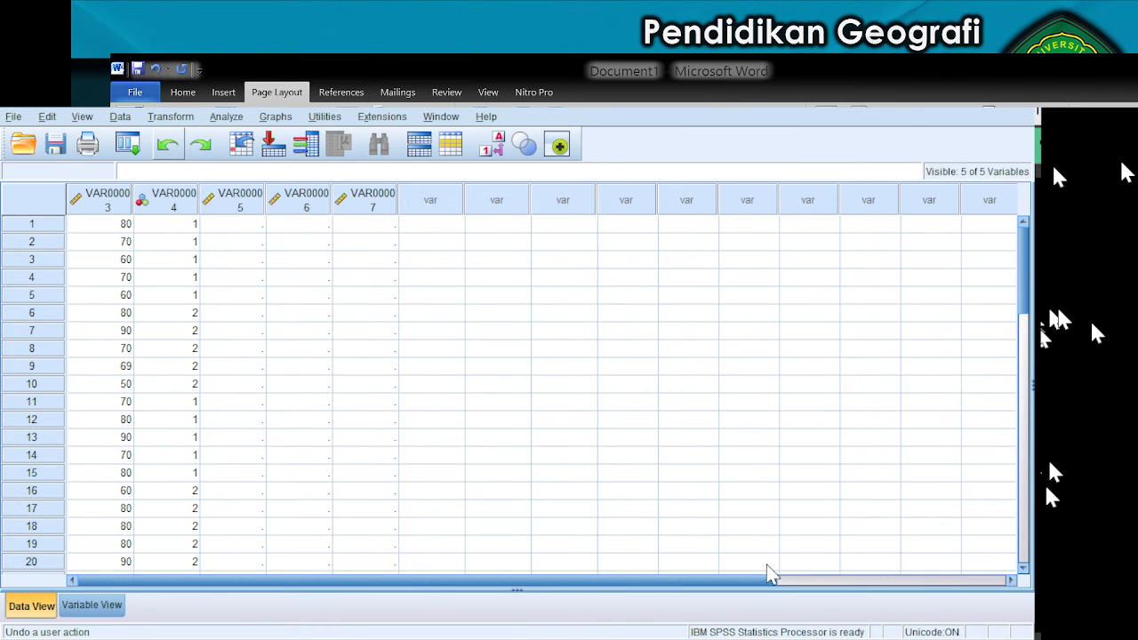
Try to remove the empty columns VAR00005 to VAR00007 by deleting their cell contents.
scroll(340, 290, "down", 1)
scroll(567, 458, "down", 10)
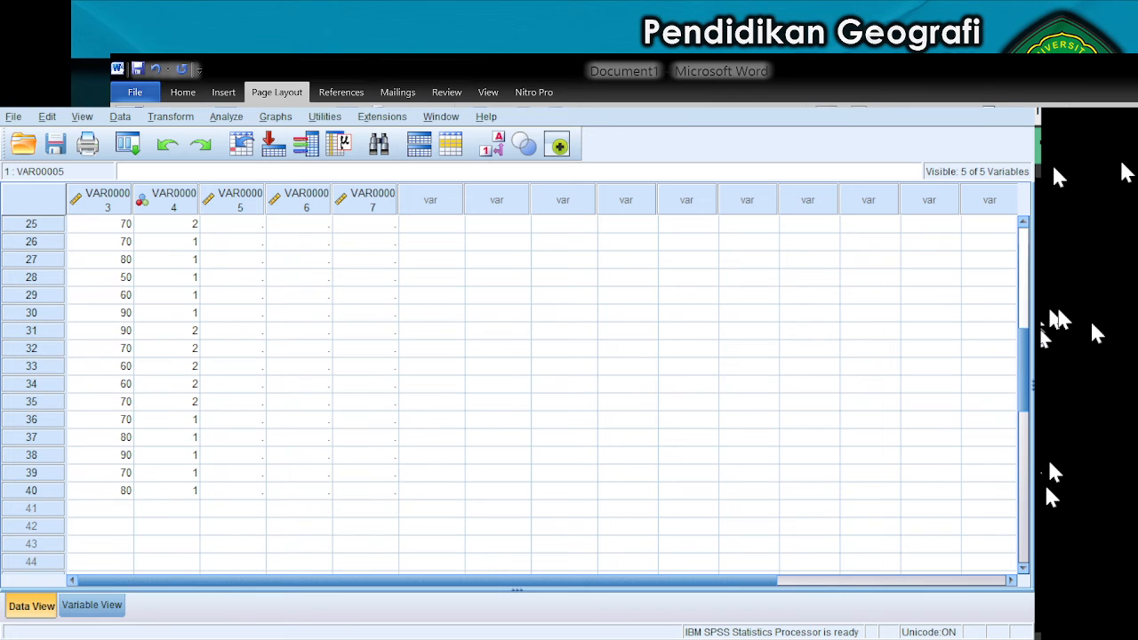
key("ctrl+shift+End")
key("Delete")
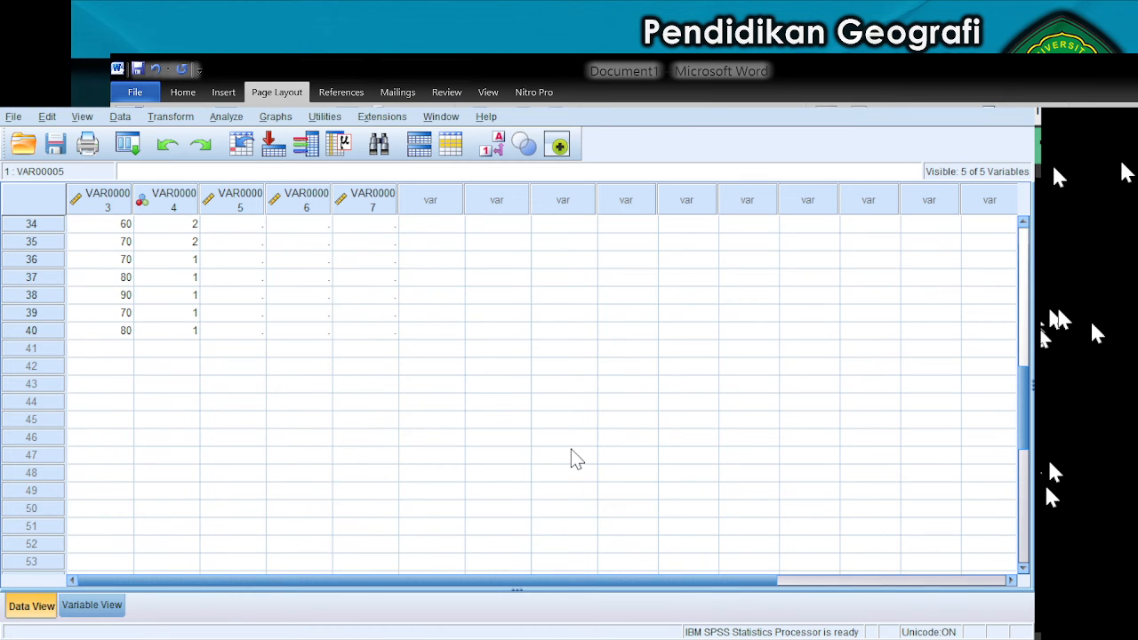
key("ctrl+End")
scroll(572, 457, "up", 11)
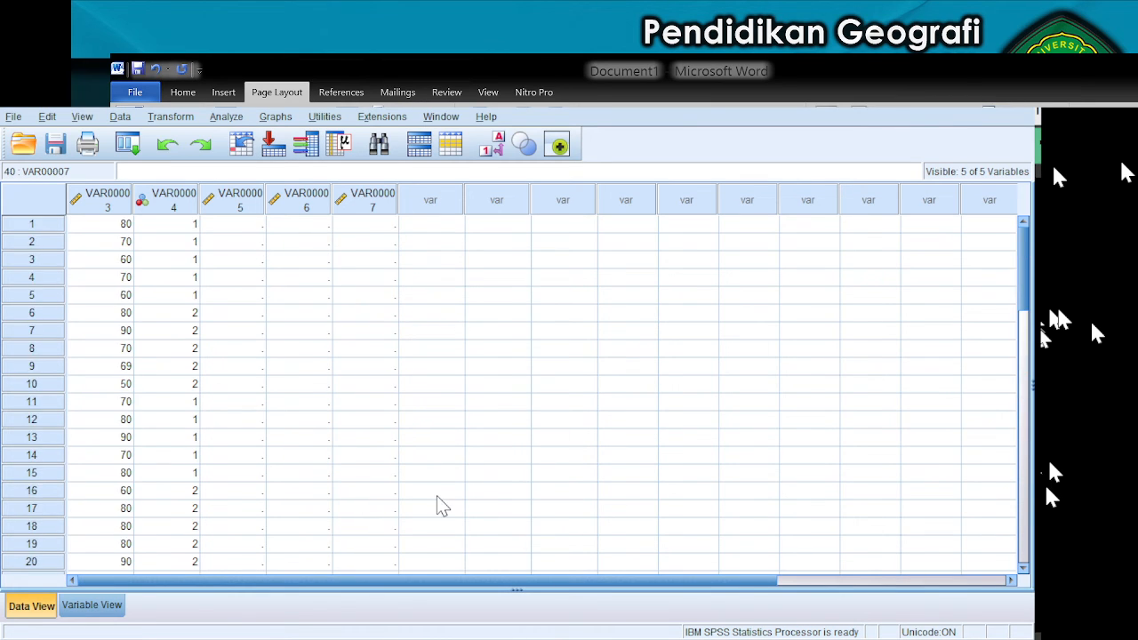
key("ctrl+z")
key("BackSpace")
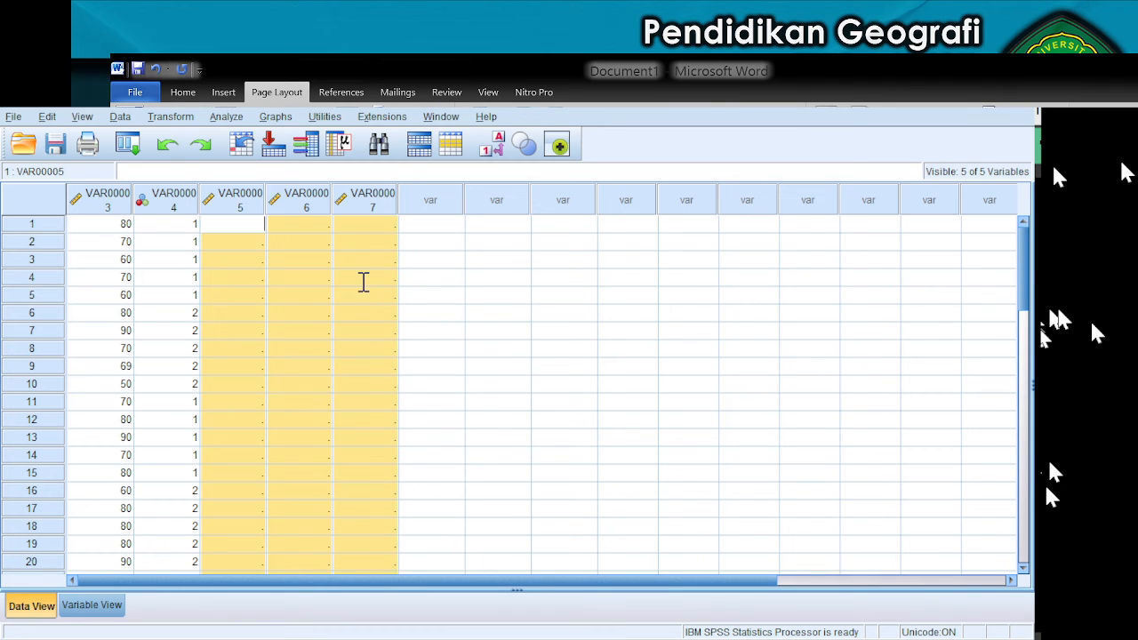
Clear the empty variables VAR00005, VAR00006 and VAR00007 from the dataset.
left_click(436, 245)
right_click(261, 198)
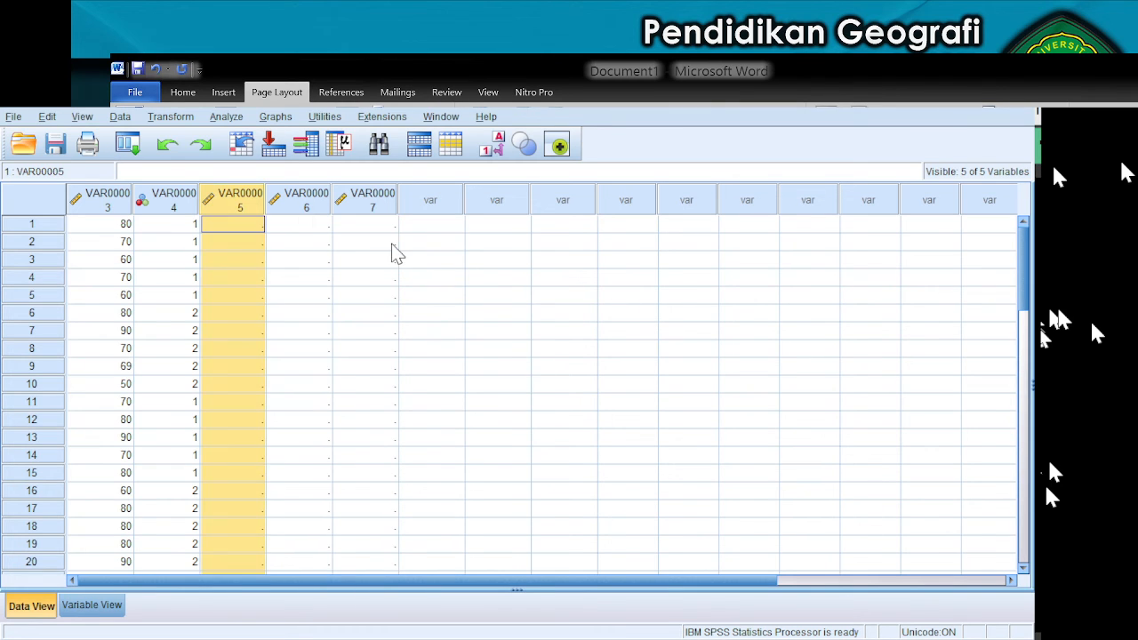
left_click(392, 311)
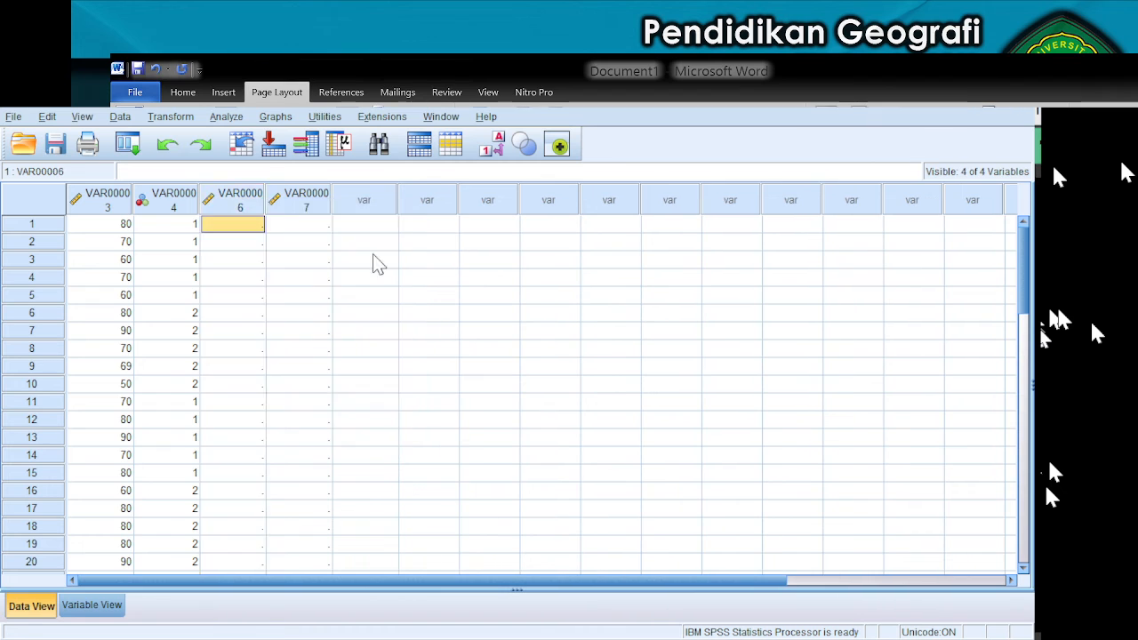
right_click(245, 196)
key("Return")
right_click(233, 194)
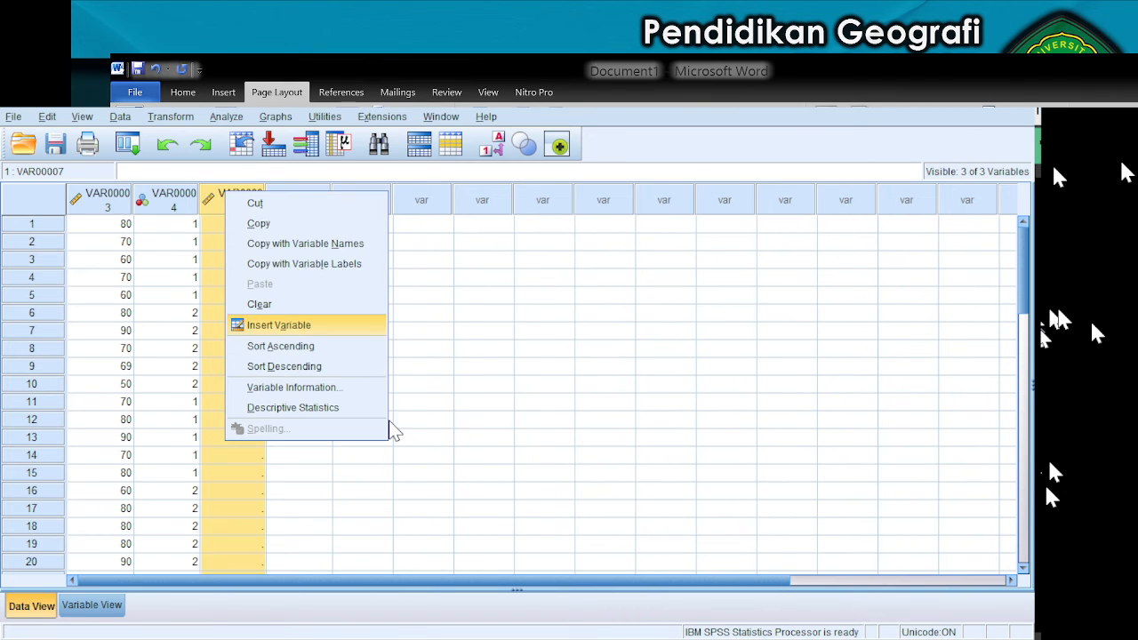
key("Up")
key("Return")
left_click(302, 260)
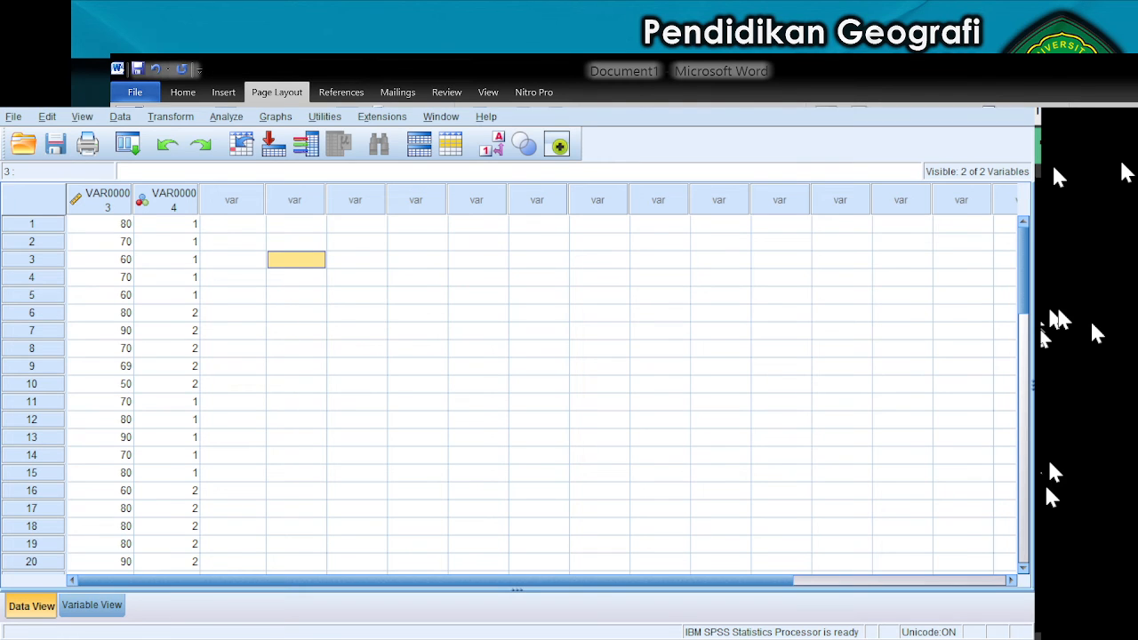
In Variable View, set the decimals of both VAR00003 and VAR00004 to 2.
left_click(92, 605)
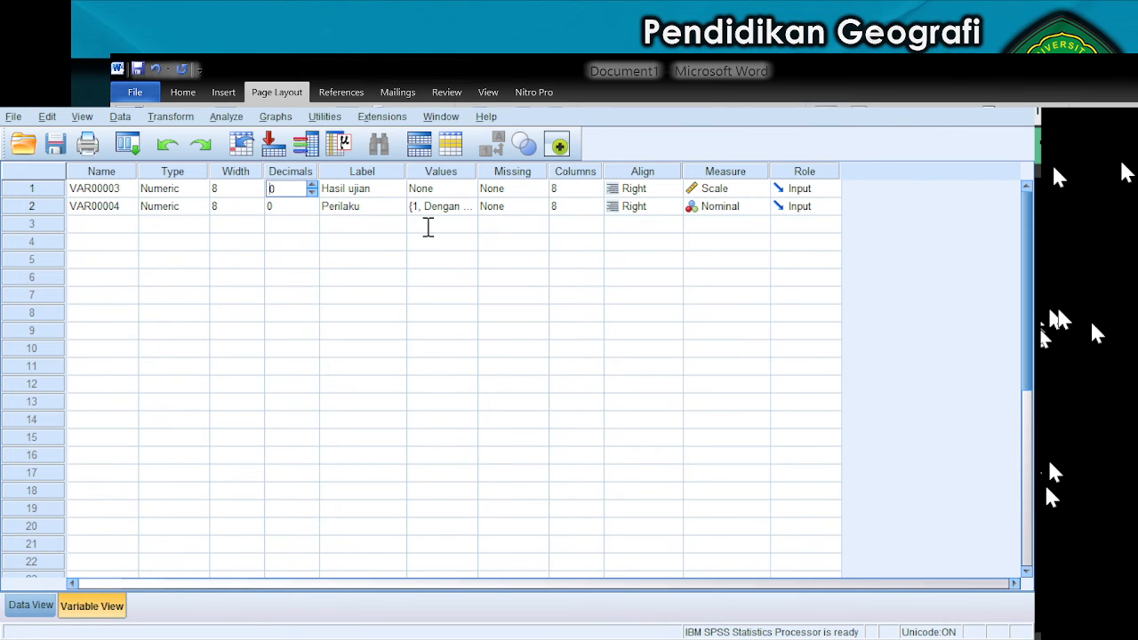
type("2")
key("Return")
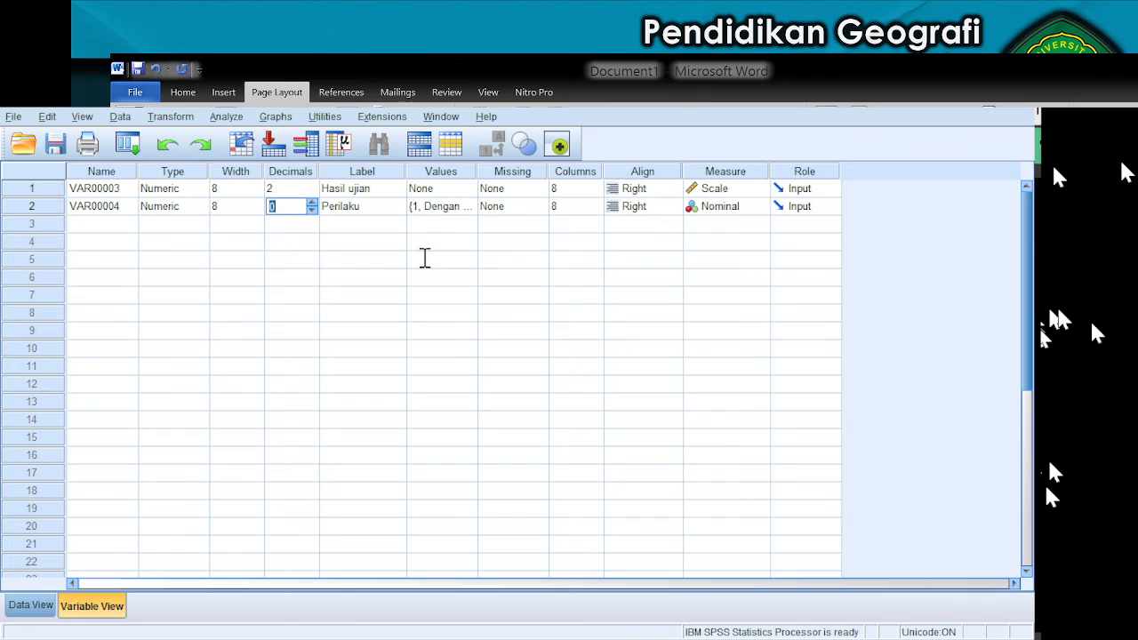
type("2")
Set the decimals of the Hasil ujian and Perilaku variables to 0.
key("Up")
type("0")
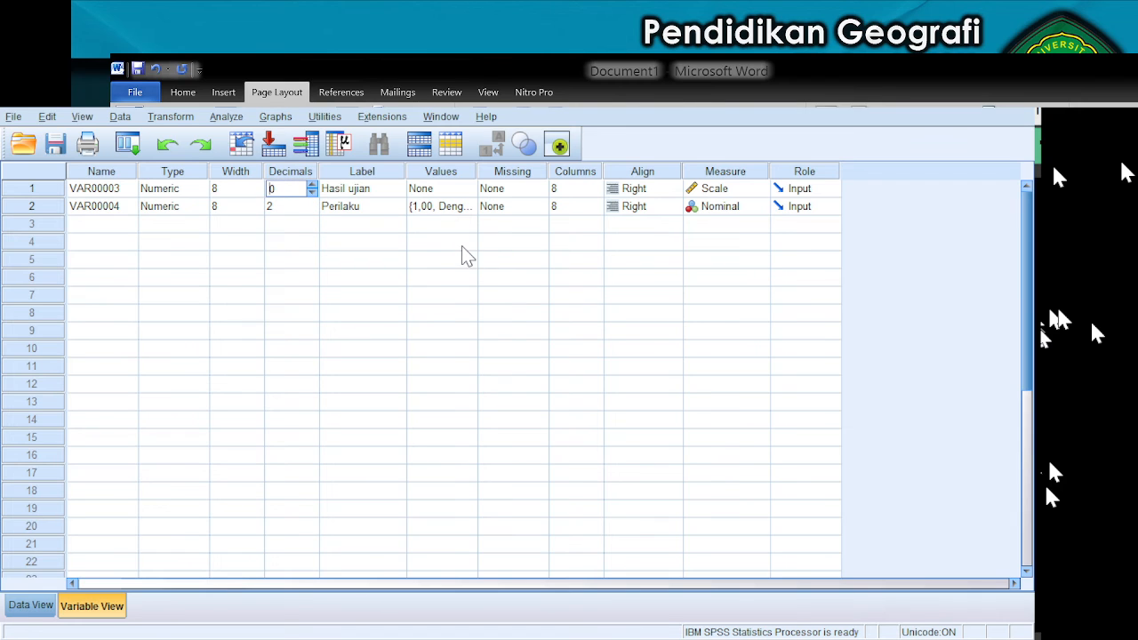
key("Return")
key("Return")
left_click(312, 211)
left_click(312, 211)
left_click(376, 242)
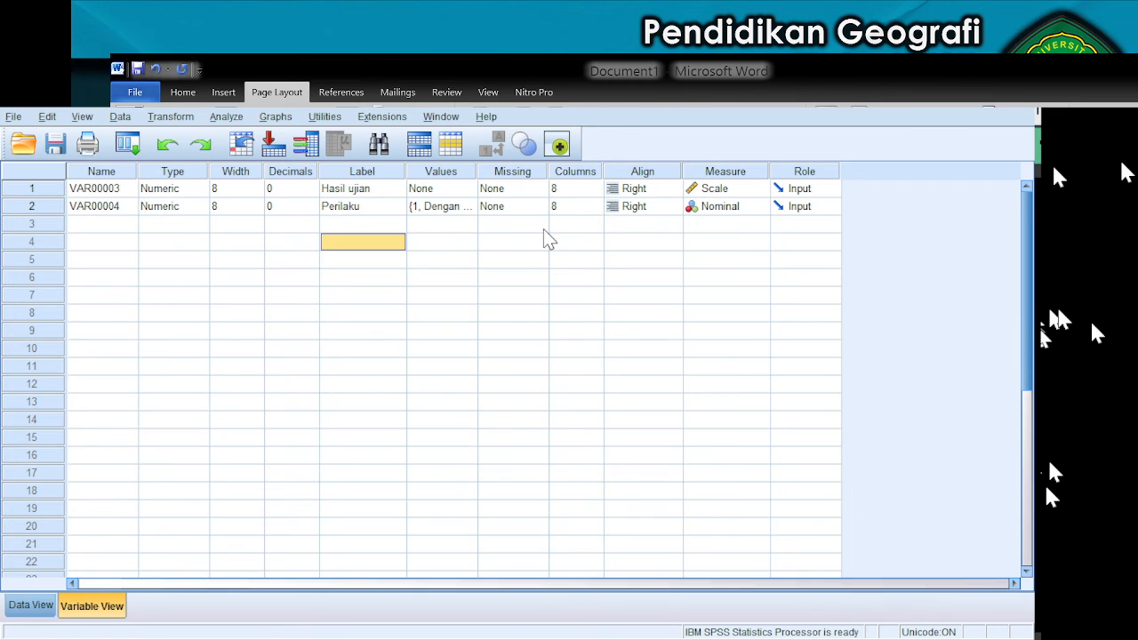
Review the label of the exam score variable and the value labels assigned to the Perilaku variable.
left_click(358, 188)
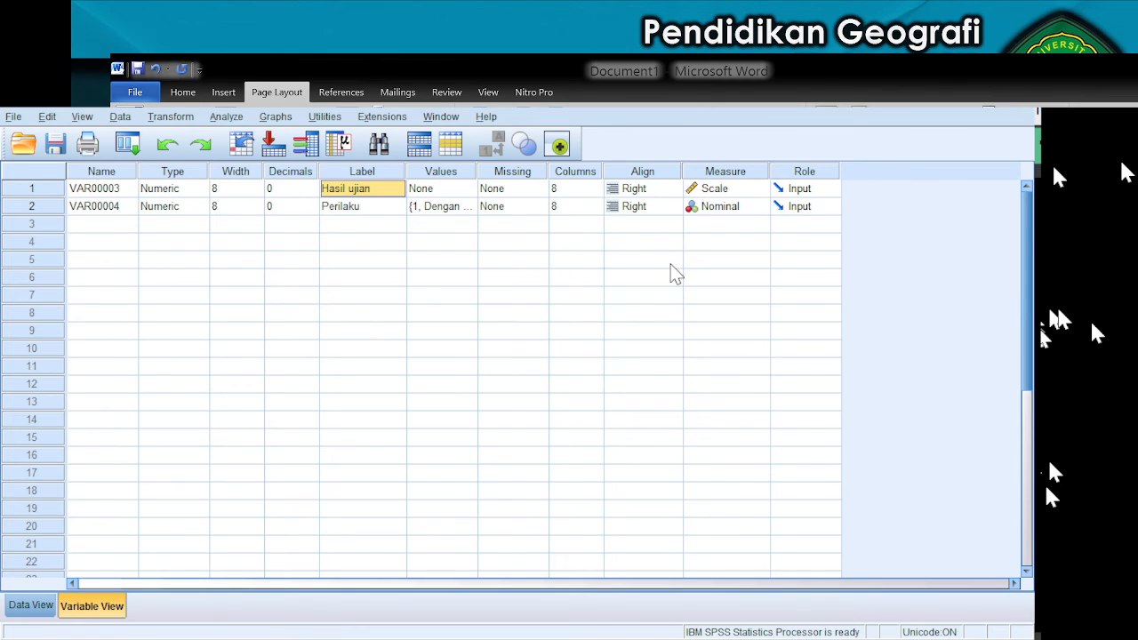
key("Down")
key("Right")
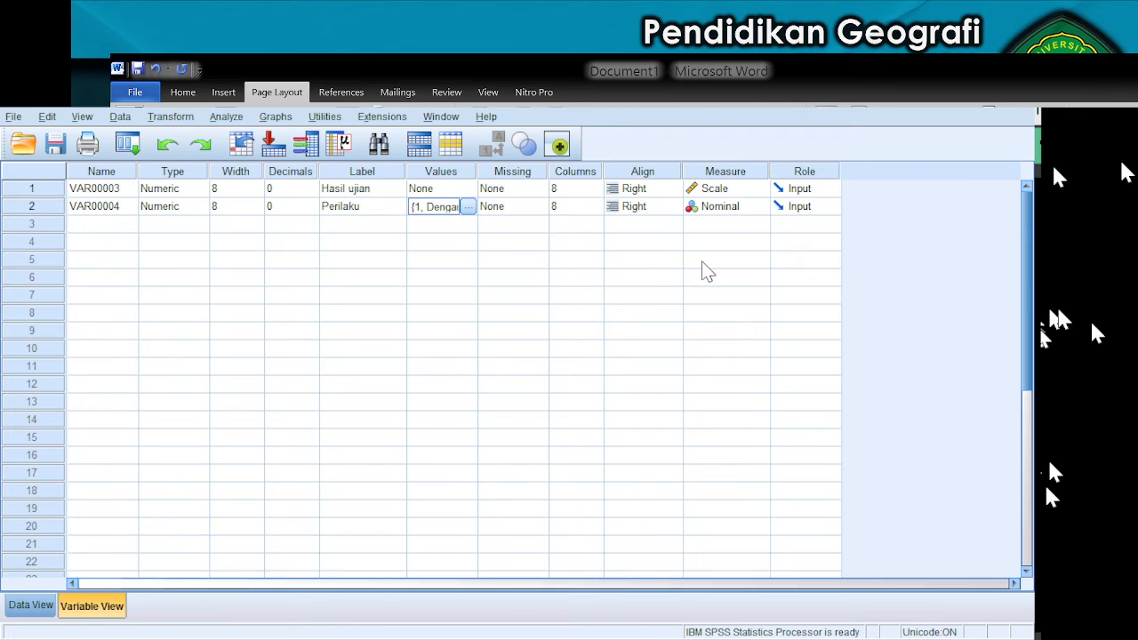
key("Escape")
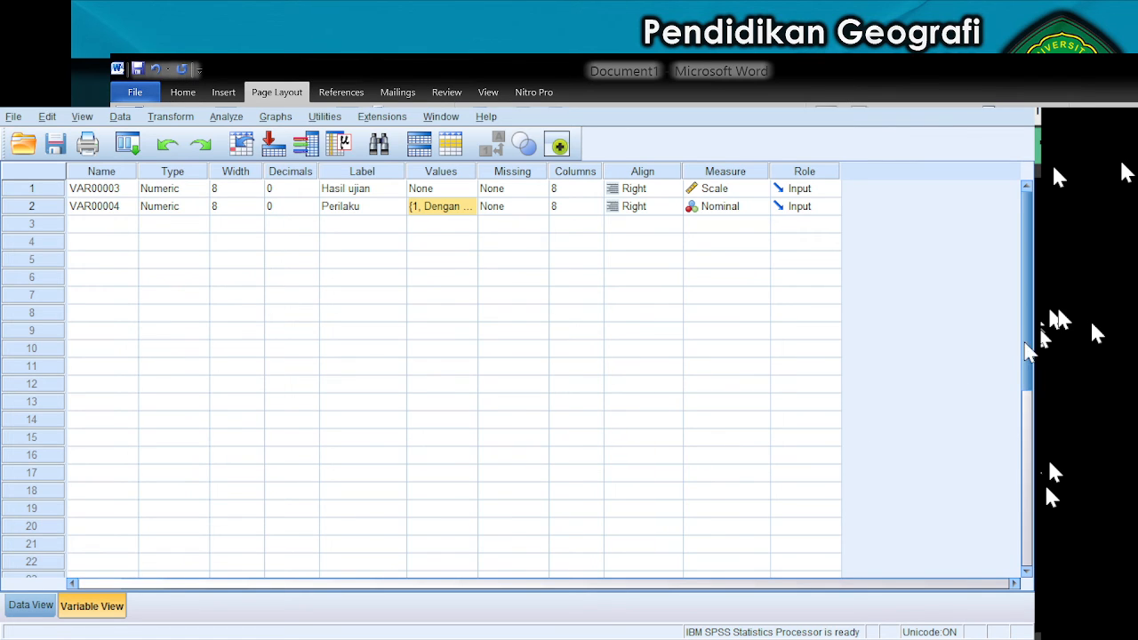
key("F2")
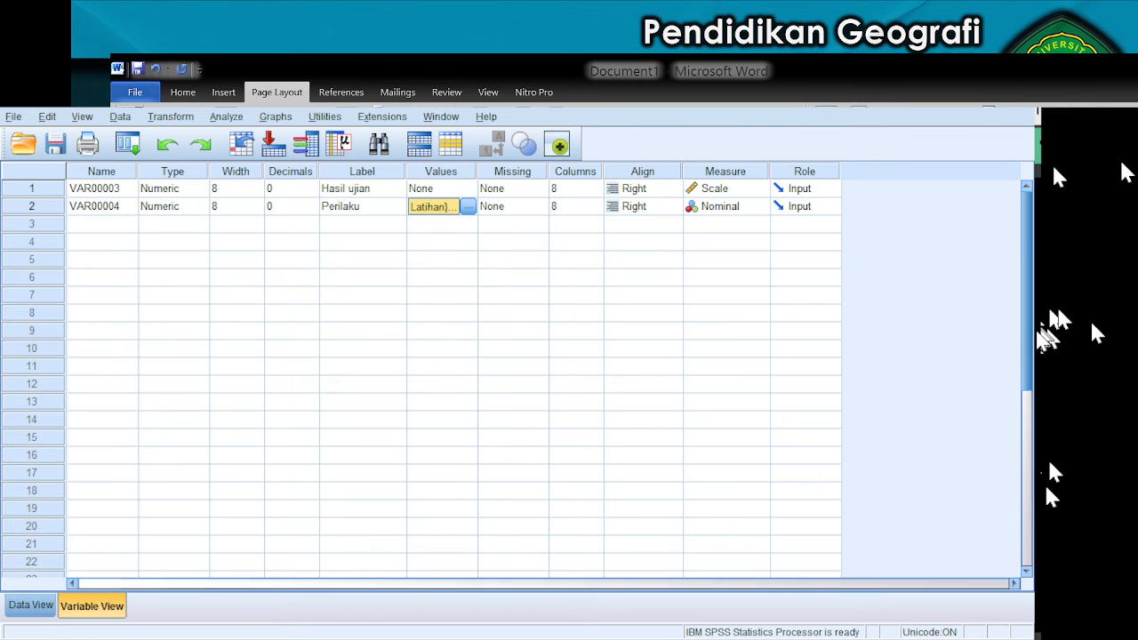
Locate the Independent-Samples T Test among the Compare Means analyses.
left_click(226, 116)
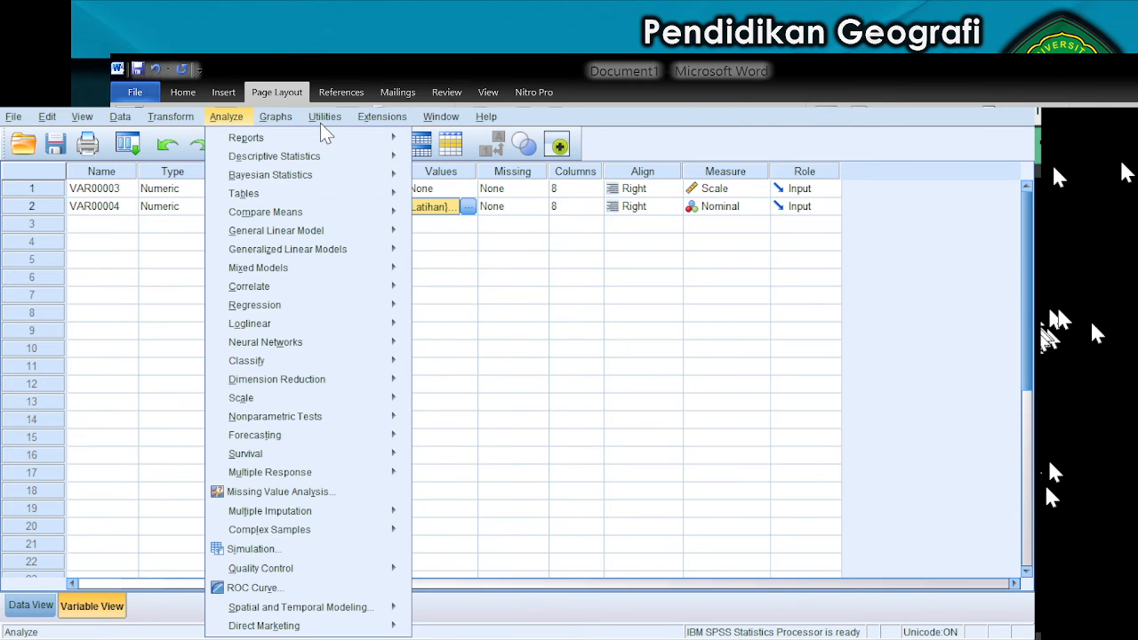
mouse_move(267, 212)
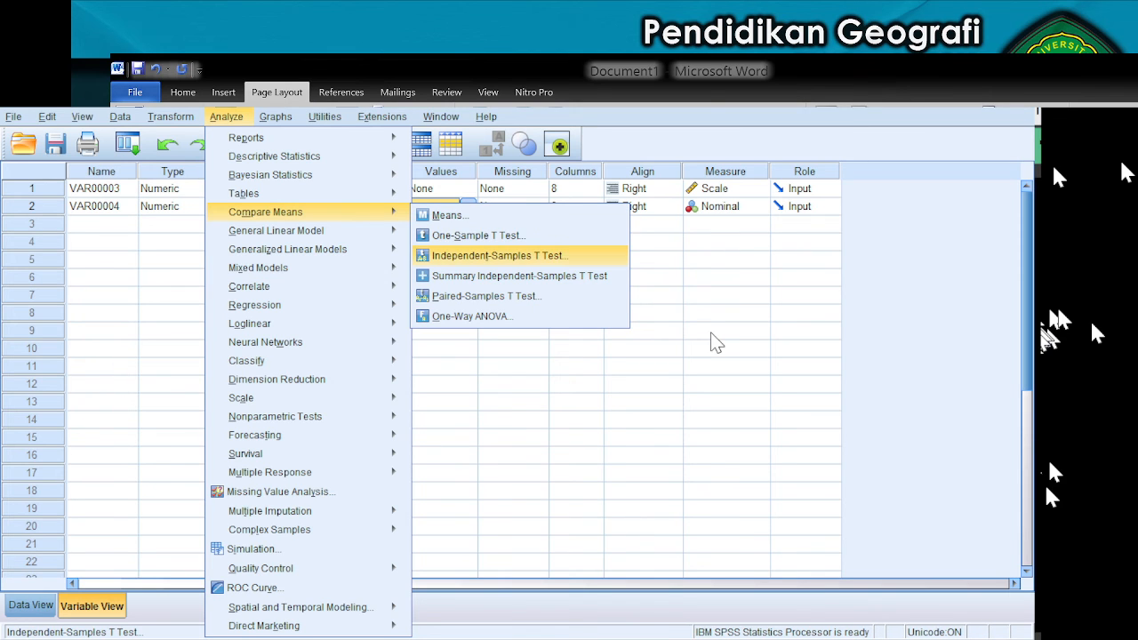
left_click(500, 256)
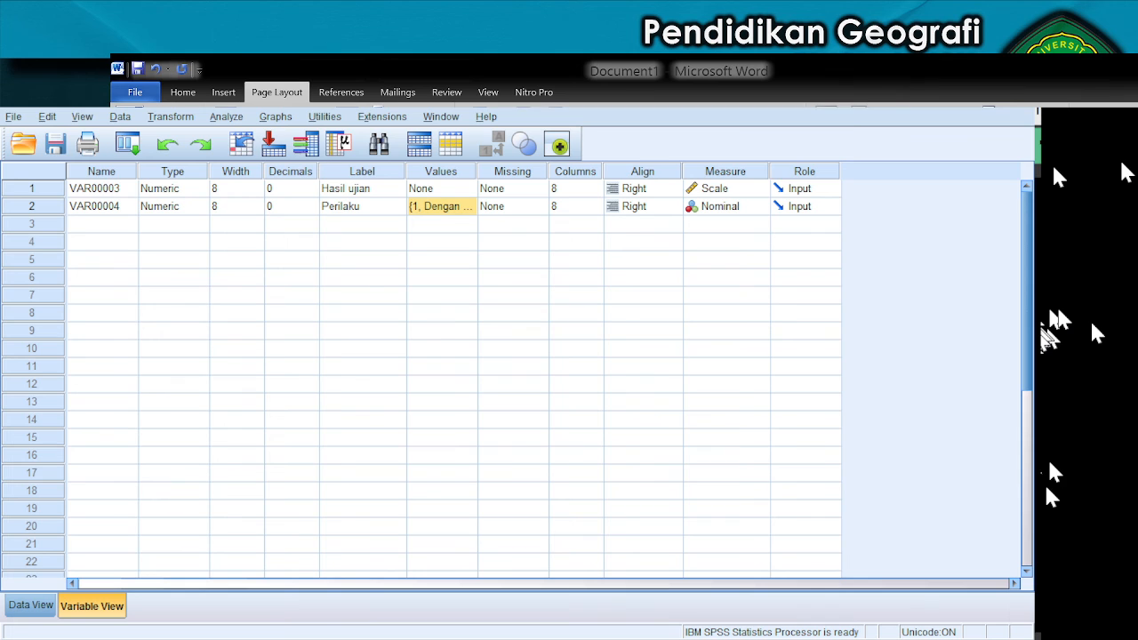
Switch to the Word document and review the Group Statistics table, Independent Samples Test table and interpretation.
key("alt+Tab")
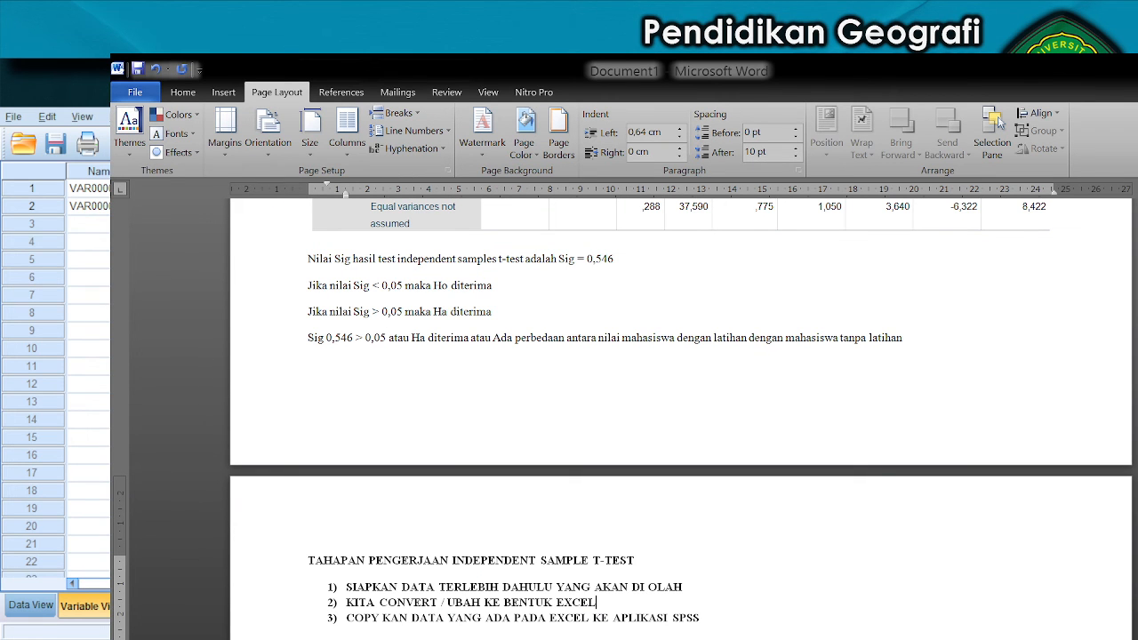
scroll(414, 489, "up", 8)
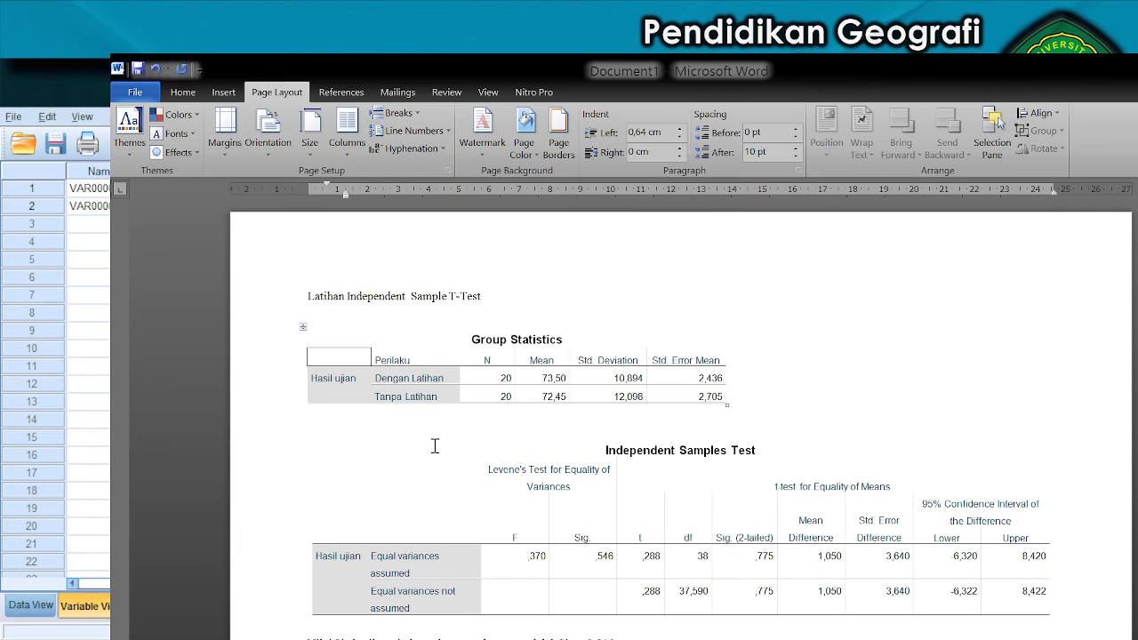
scroll(374, 413, "down", 3)
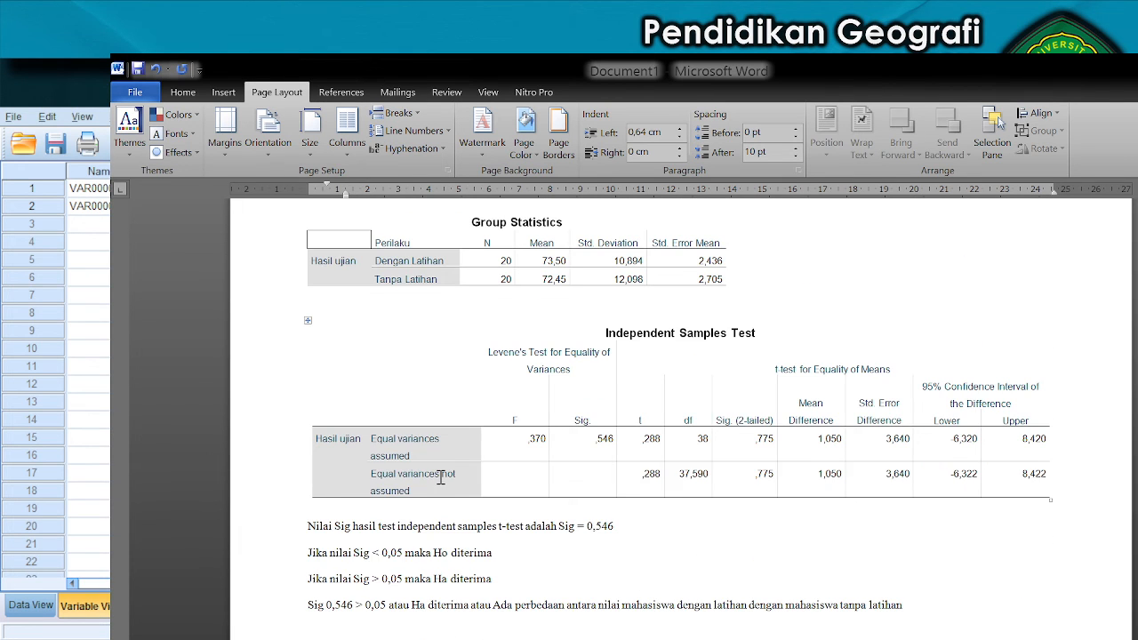
scroll(440, 478, "down", 3)
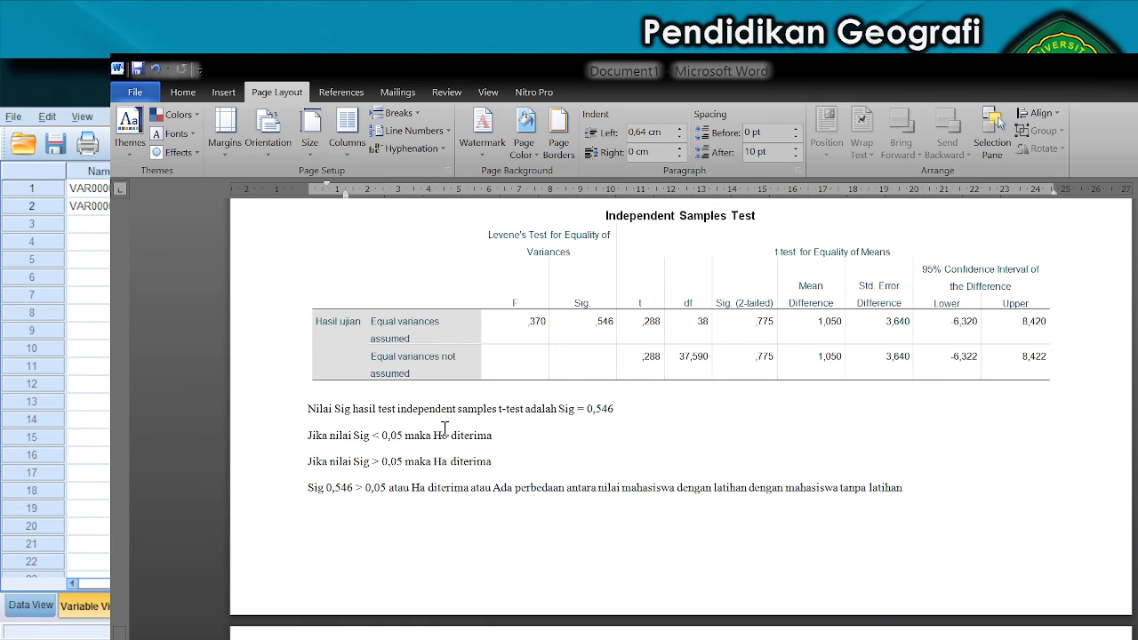
Append "dan Ha ditolak" to the Sig < 0,05 rule and "dan Ho ditolak" to the Sig > 0,05 rule.
left_click(442, 462)
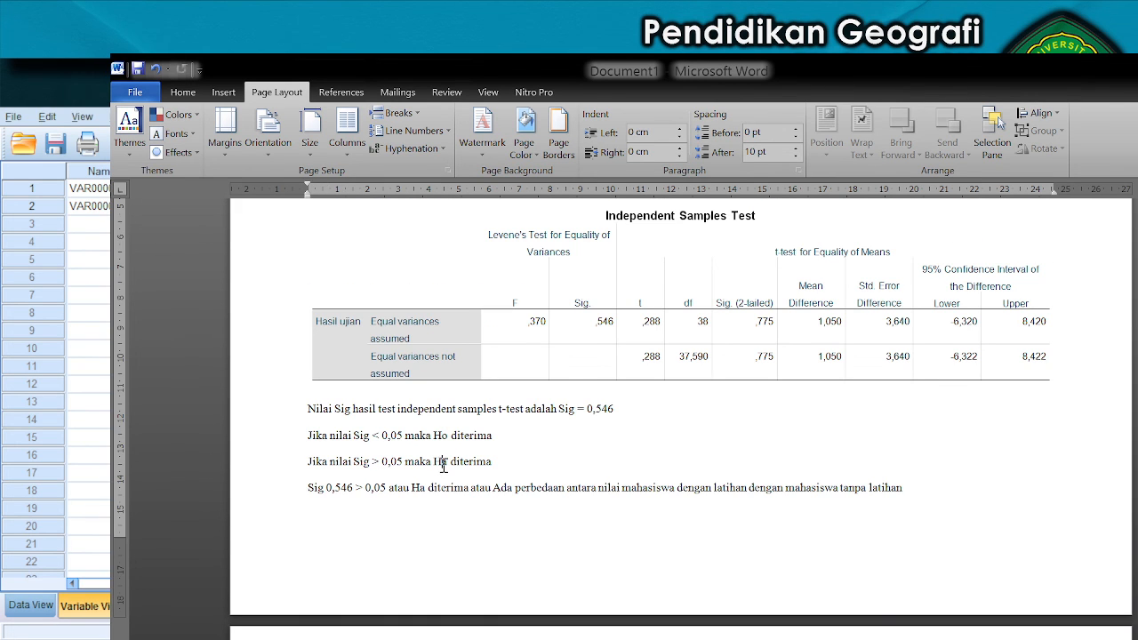
left_click(516, 436)
type("dan Ha ditolak")
type(" dan ")
type("Ho dita")
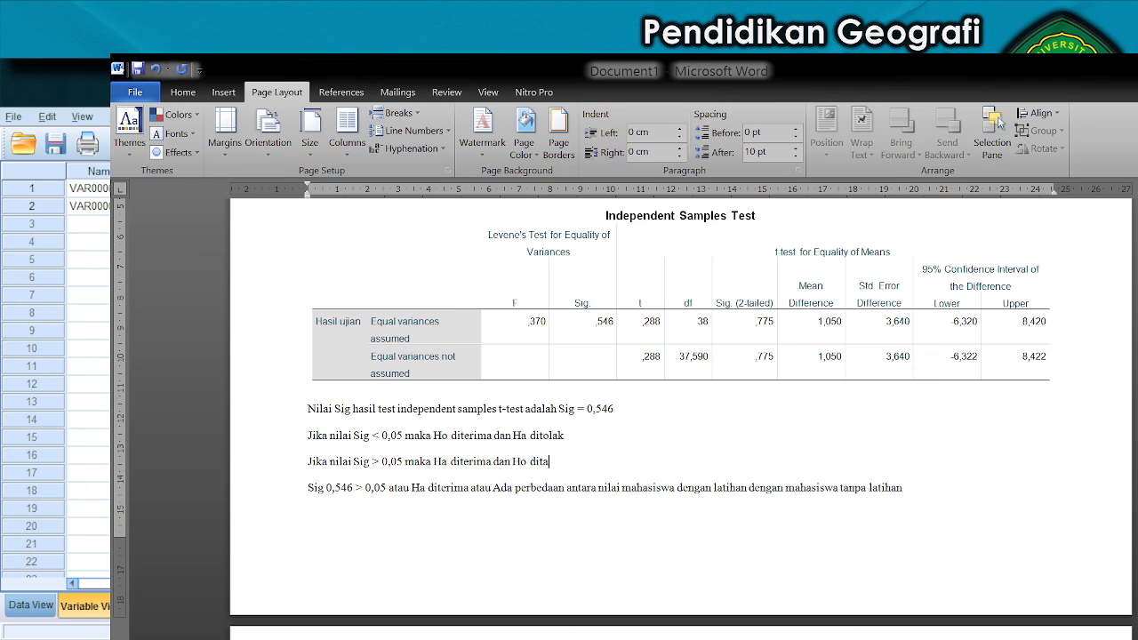
key("BackSpace")
type("olak")
Review the two Sig decision rules below the Independent Samples Test table by selecting and deselecting them.
scroll(682, 443, "up", 1)
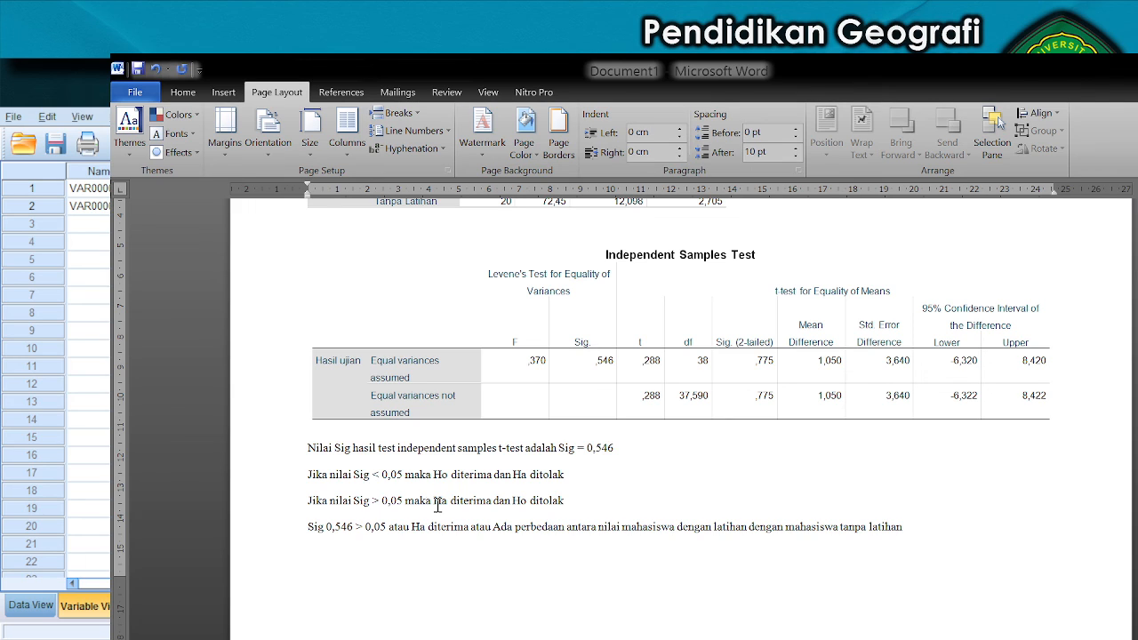
left_click_drag(565, 504, 298, 476)
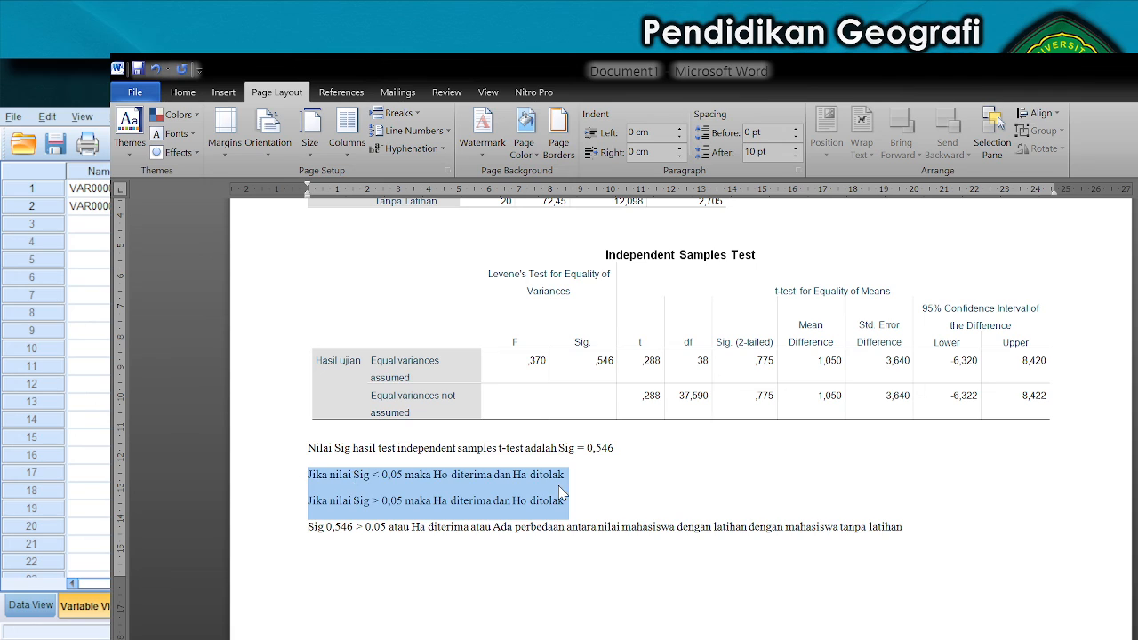
left_click(639, 493)
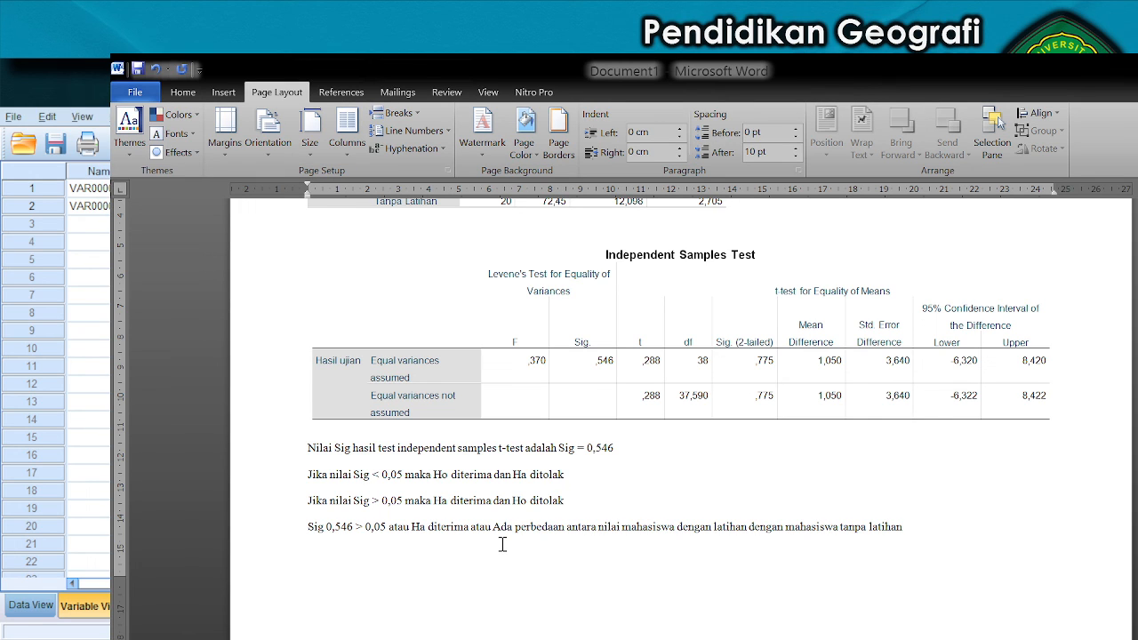
Add "SELESAI" as item 4 of the TAHAPAN PENGERJAAN INDEPENDENT SAMPLE T-TEST list and switch back to SPSS.
scroll(502, 544, "down", 3)
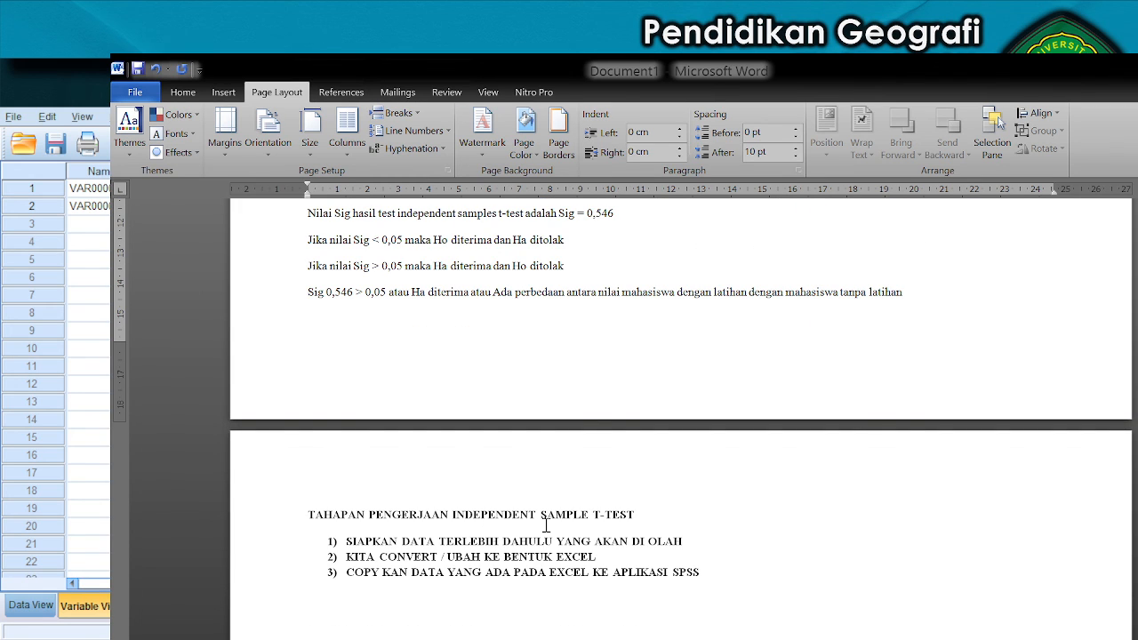
left_click(729, 575)
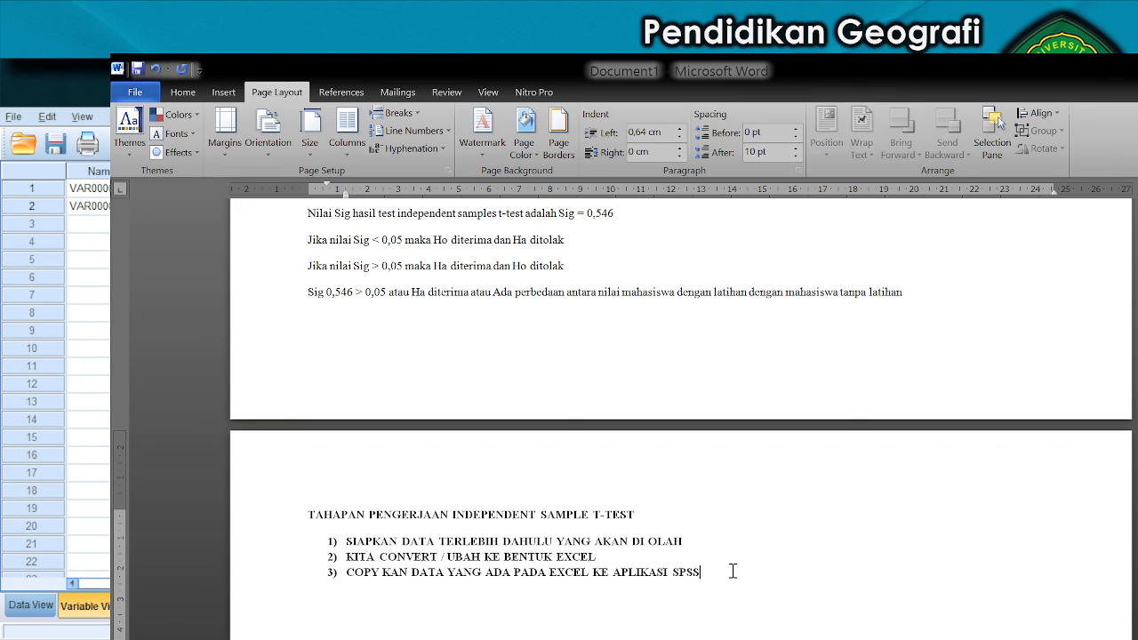
key("Return")
type("SELESAI")
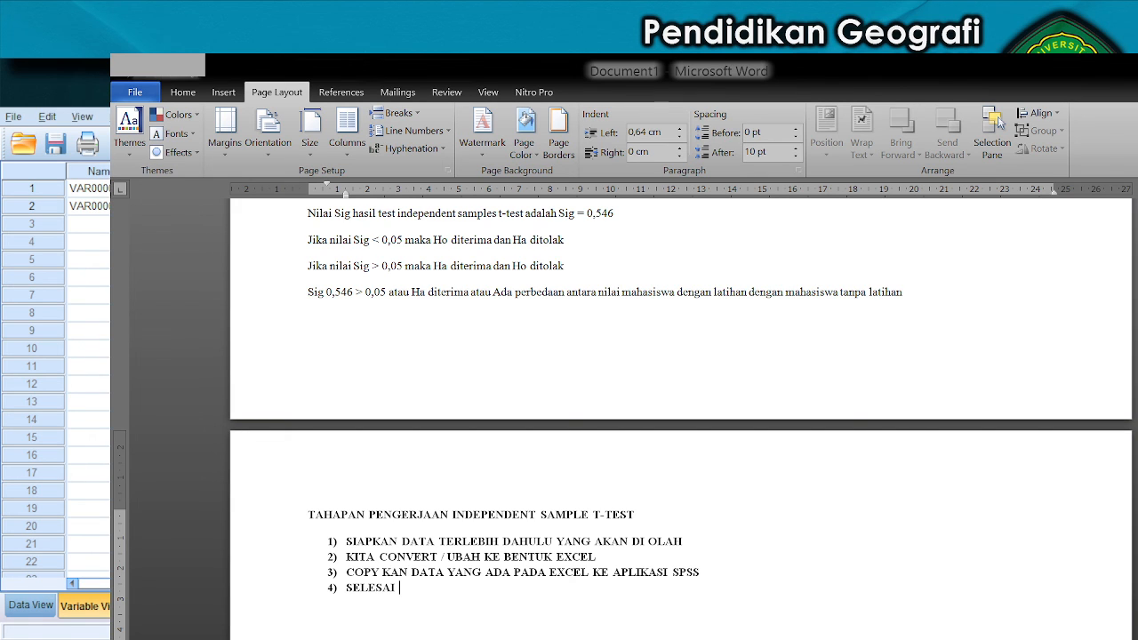
key("alt+Tab")
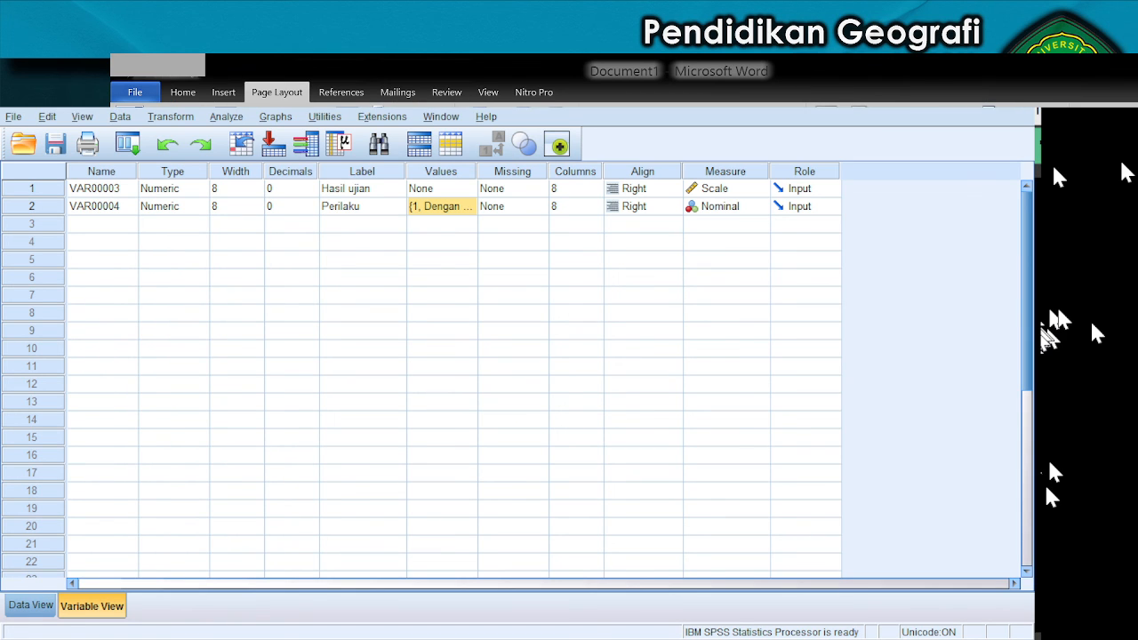